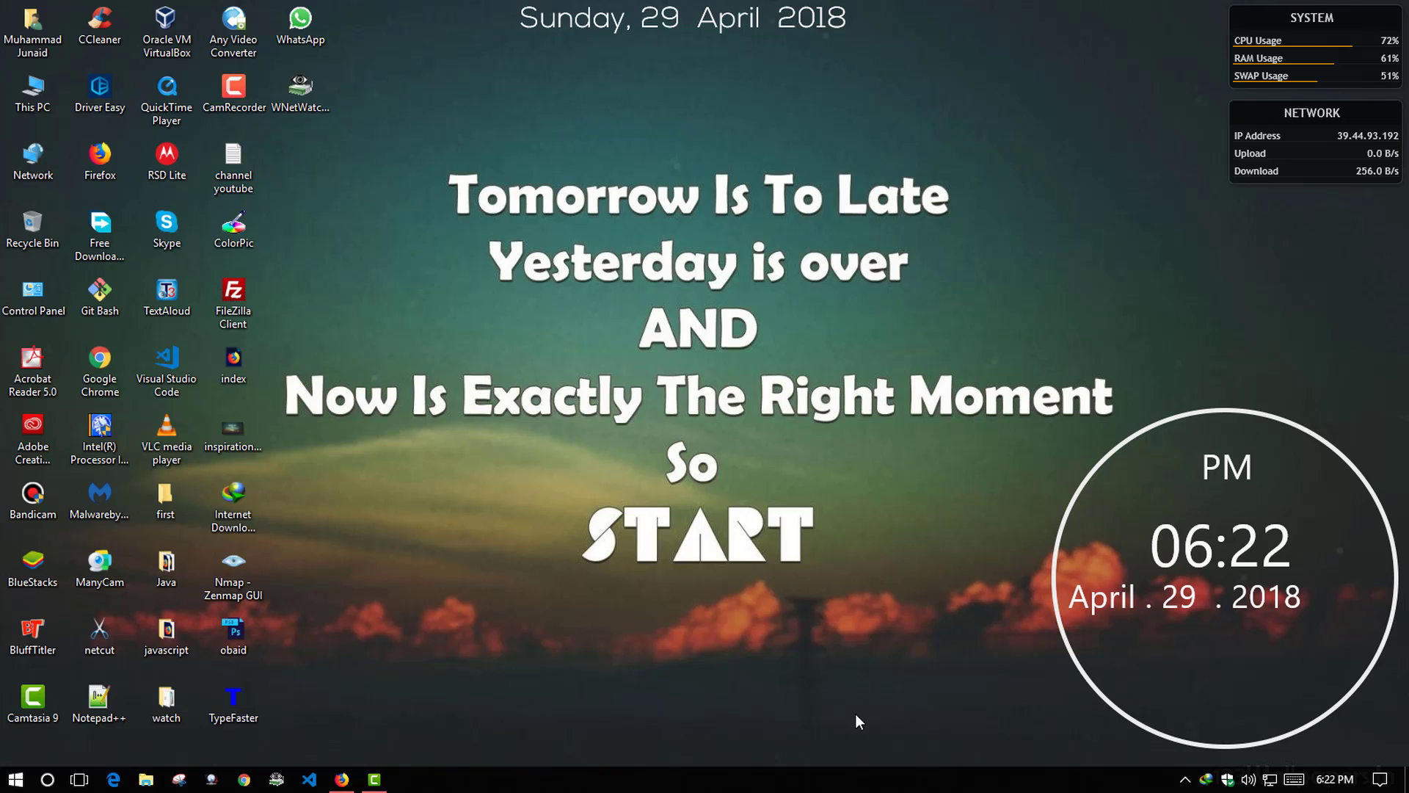
Step: Switch to Camtasia and select the recording's audio clip on Track 2
left_click(376, 781)
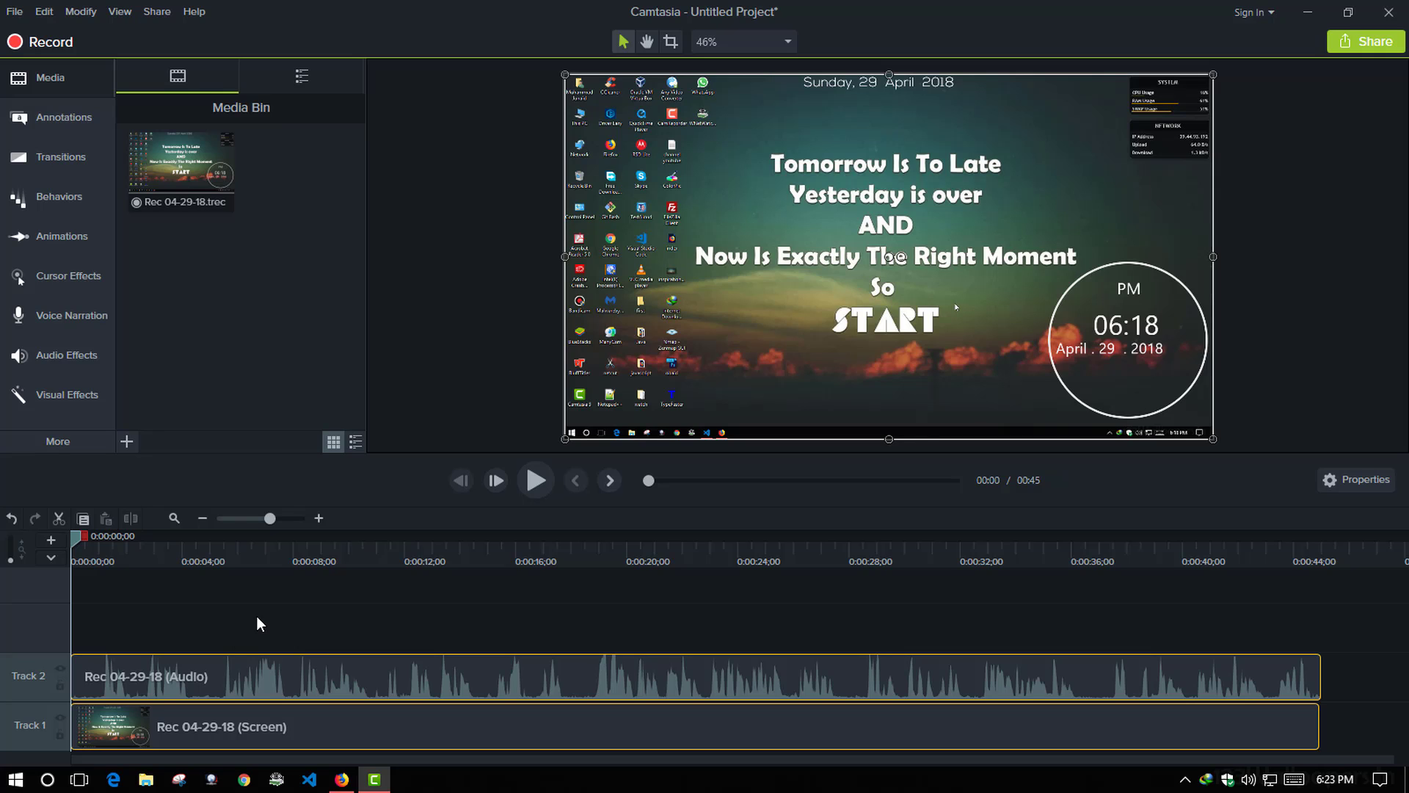
left_click(257, 683)
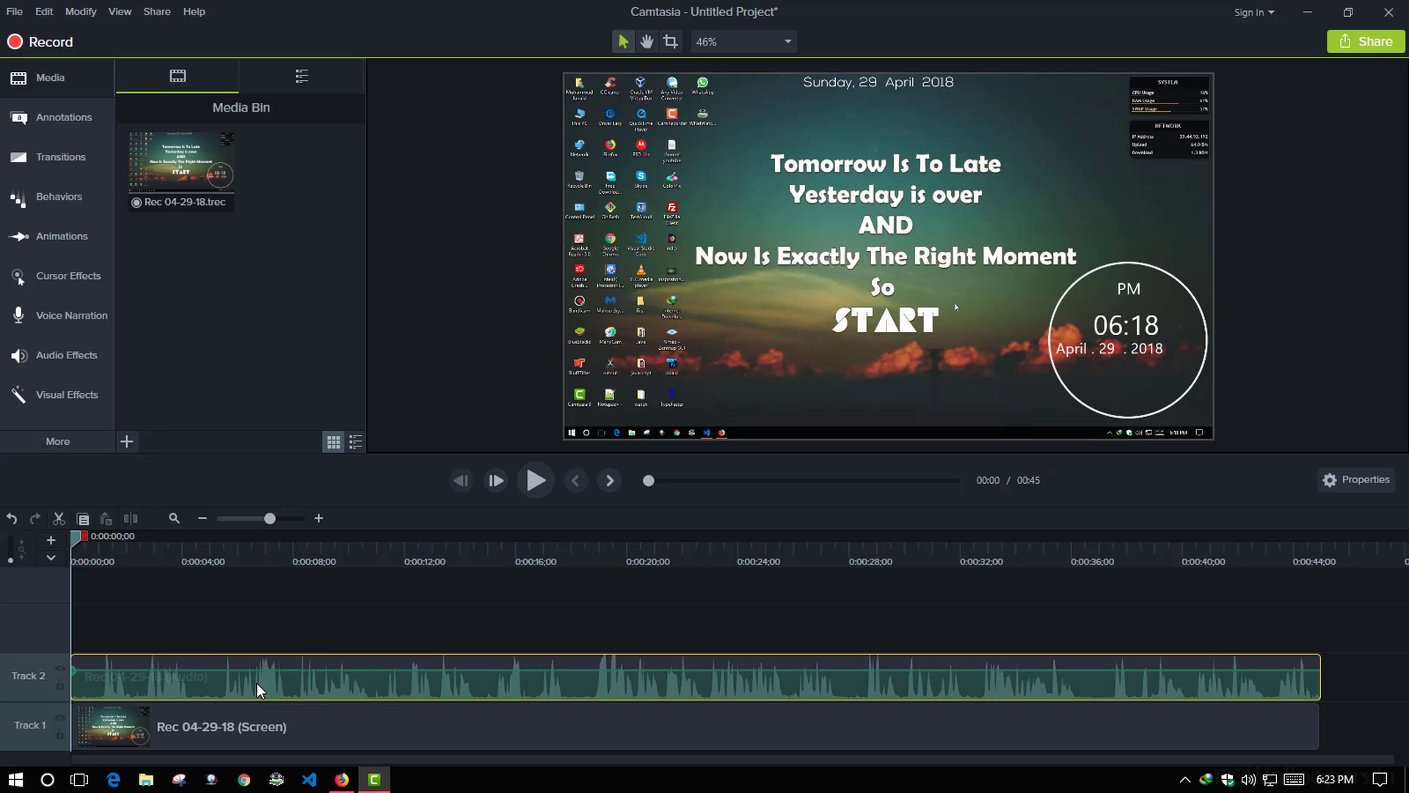
Step: Switch to Firefox and follow the Audacity 2.2.2 download link on the official Audacity website
left_click(342, 780)
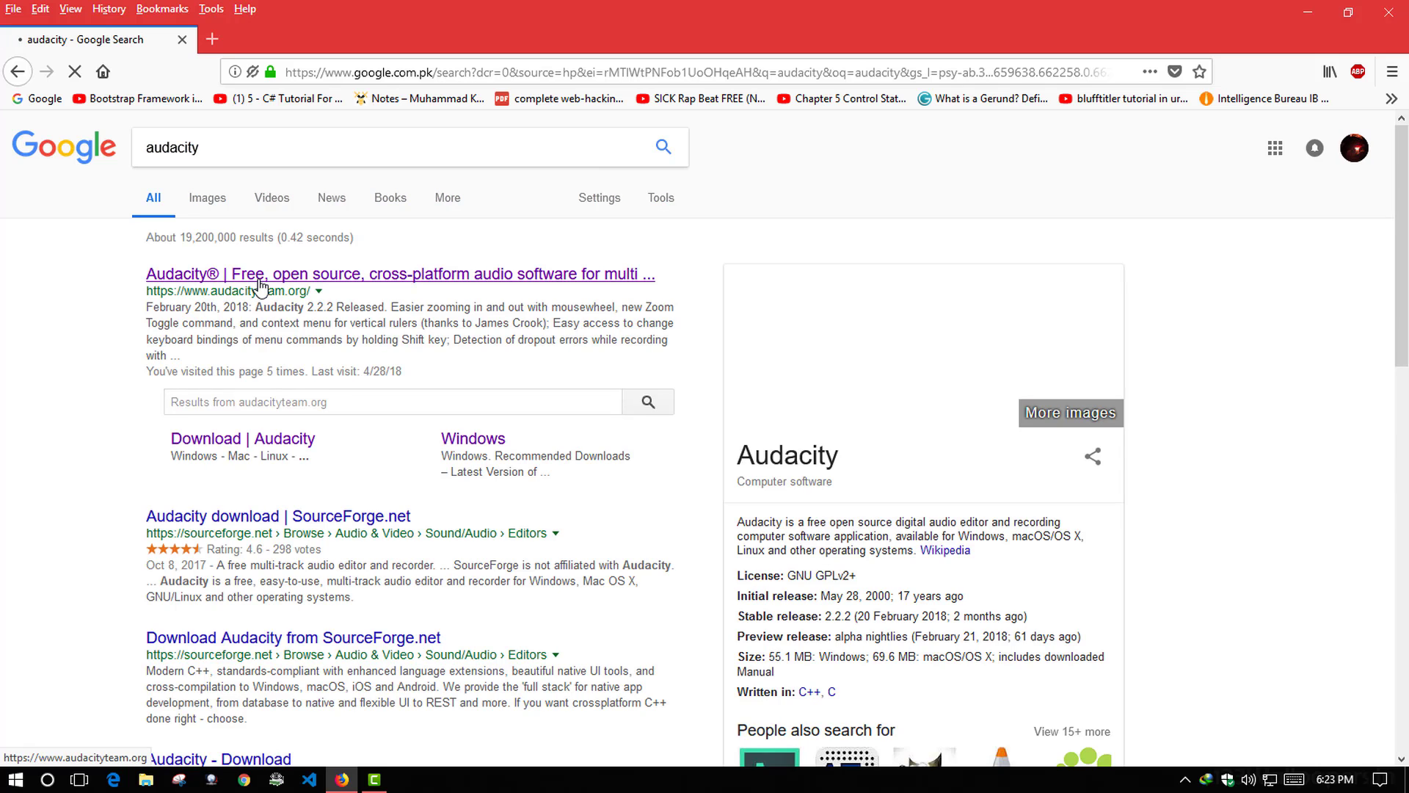
left_click(260, 274)
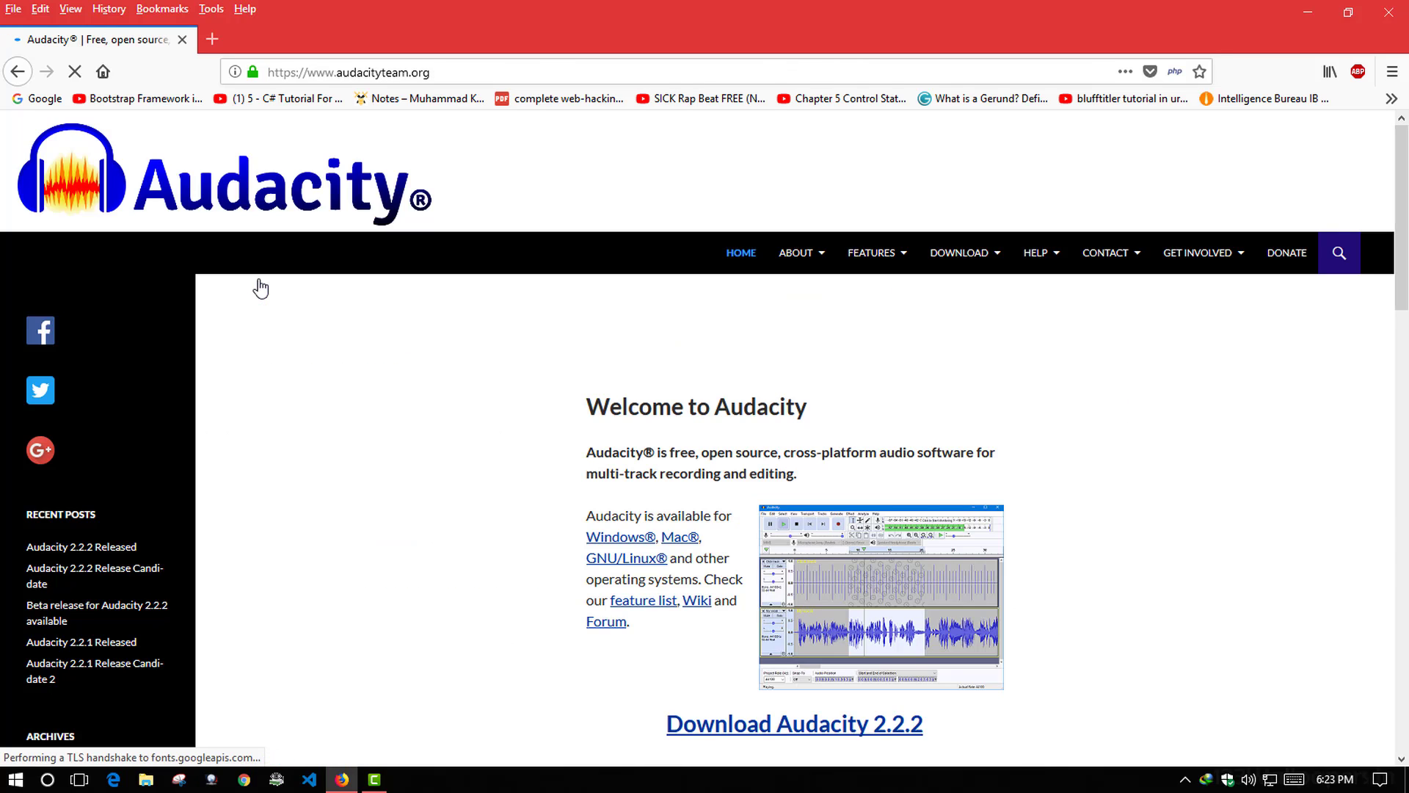
scroll(690, 646, "down", 2)
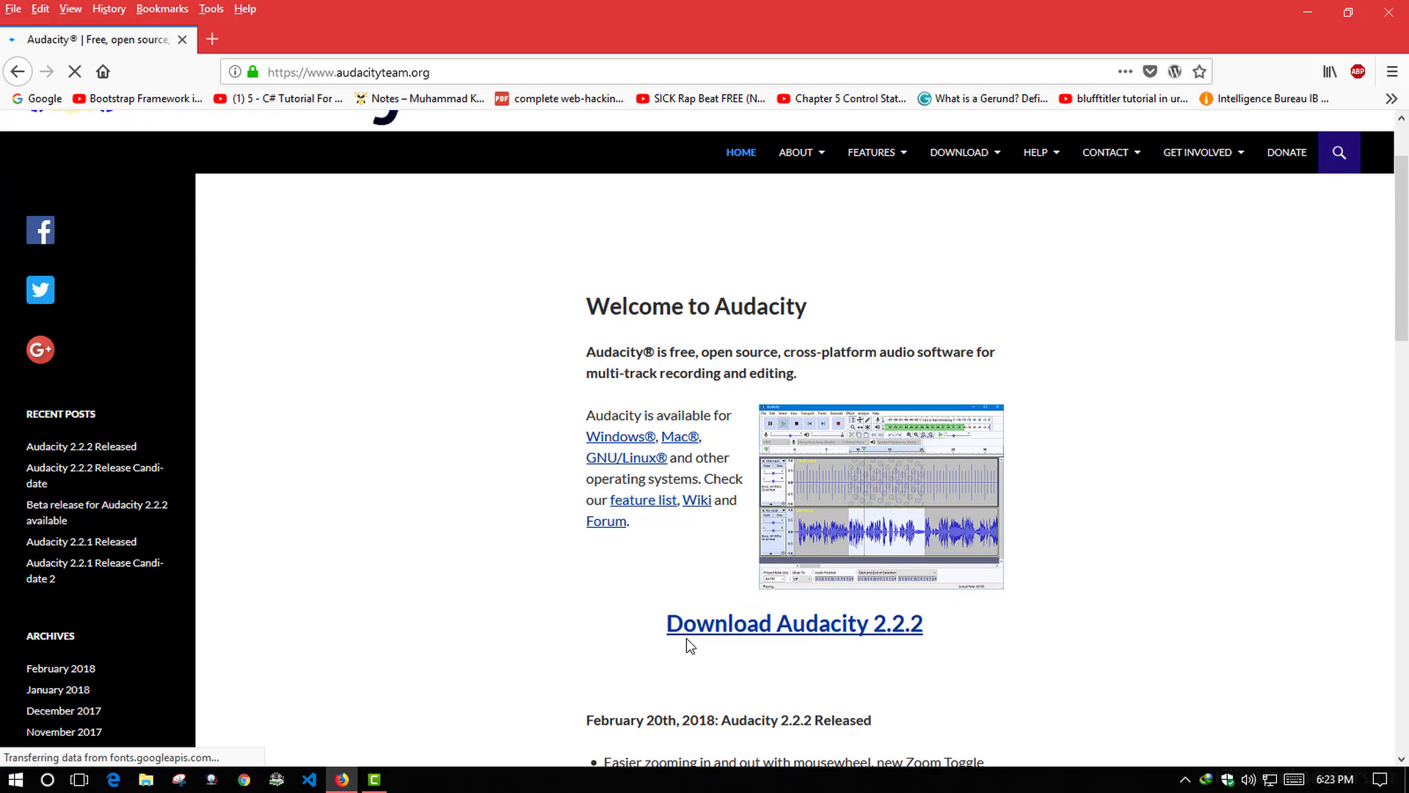
left_click(799, 630)
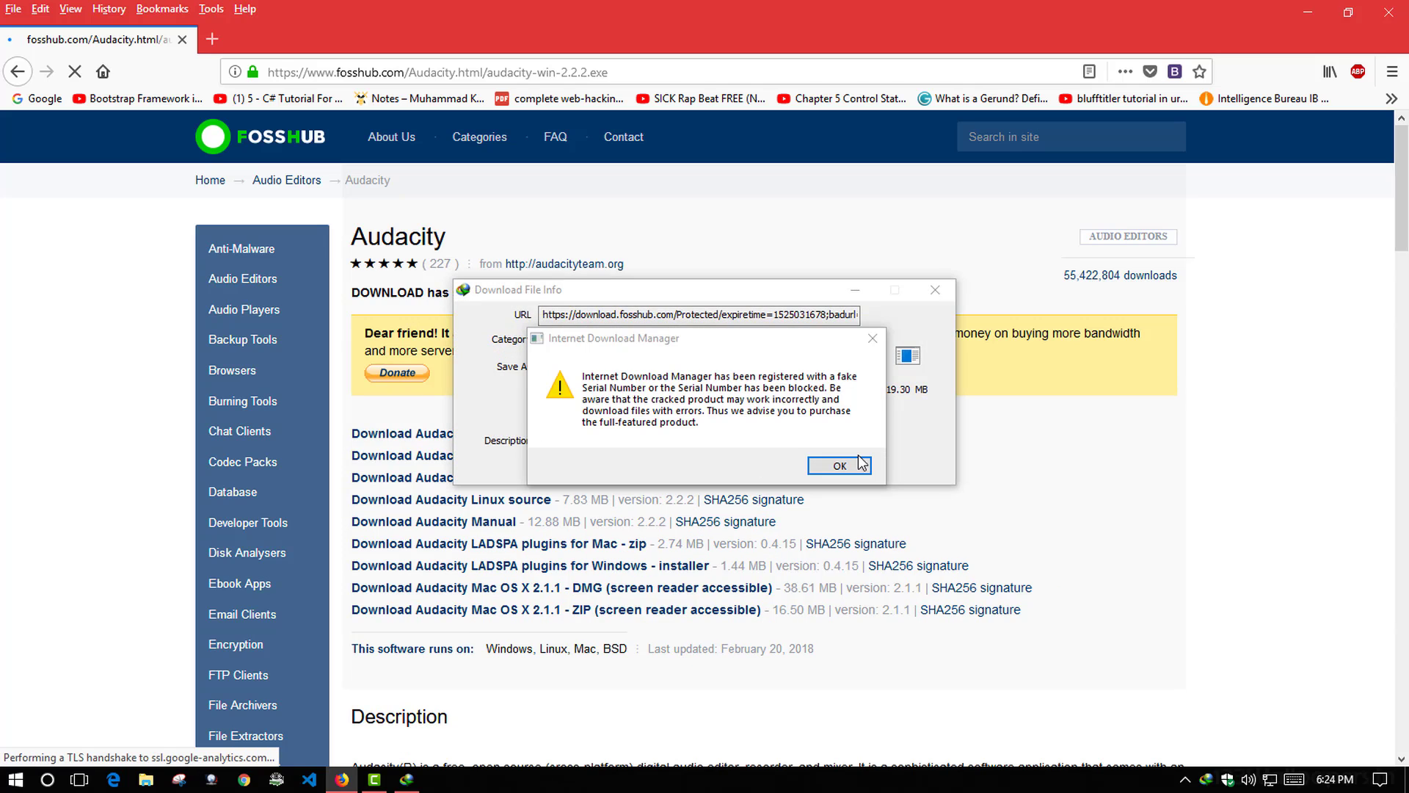
Step: Start downloading audacity-win-2.2.2.exe and clear the browser and the download progress window from the screen
left_click(840, 466)
left_click(681, 470)
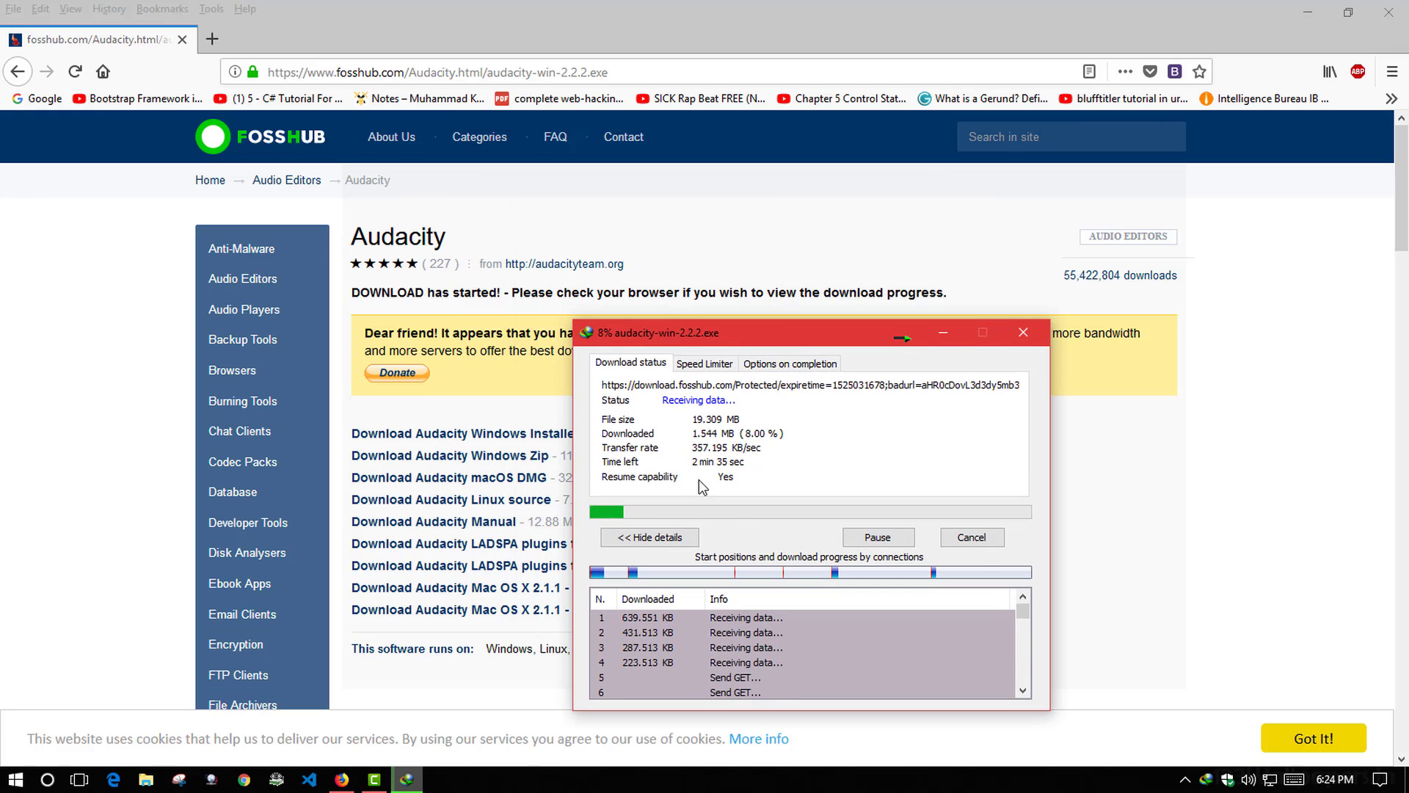
left_click(1389, 12)
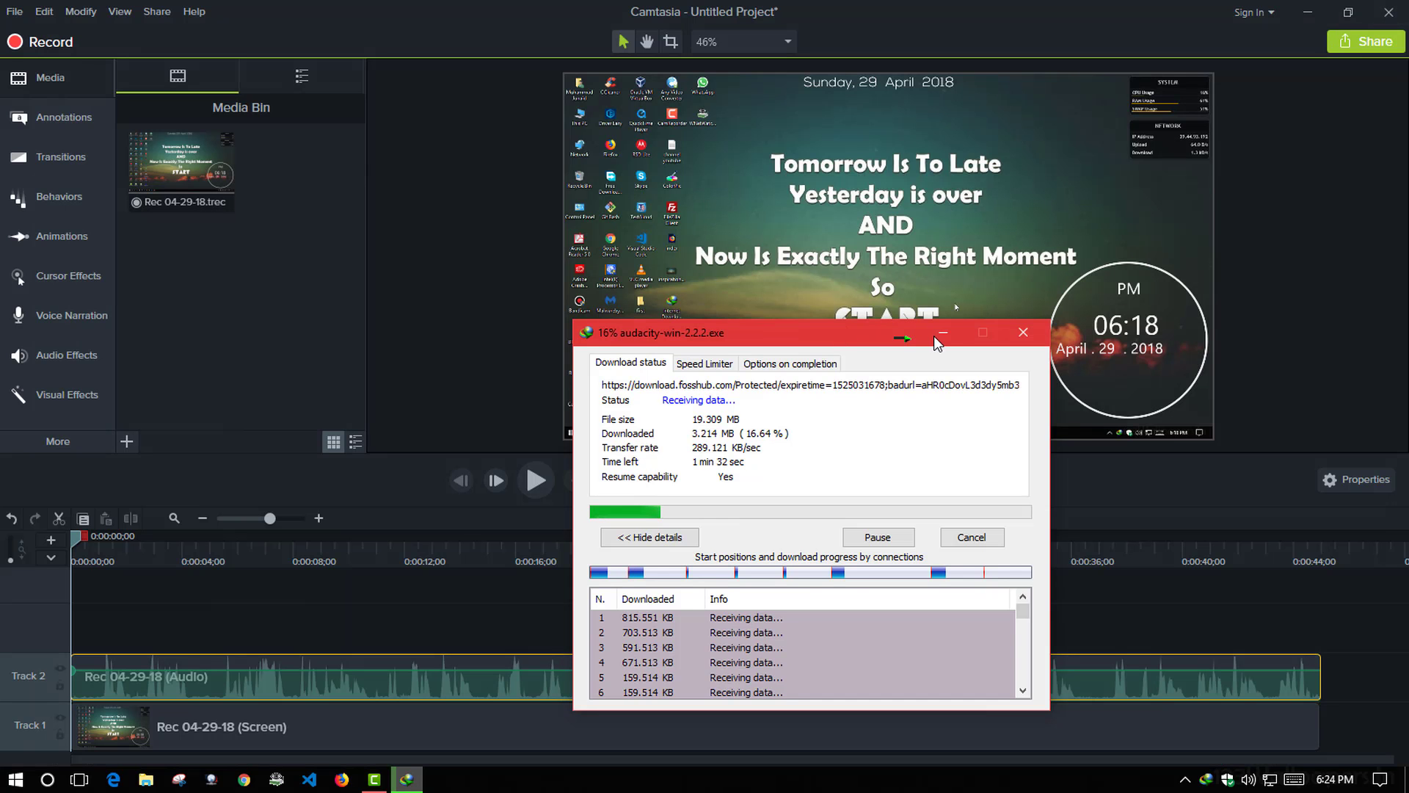
left_click(730, 359)
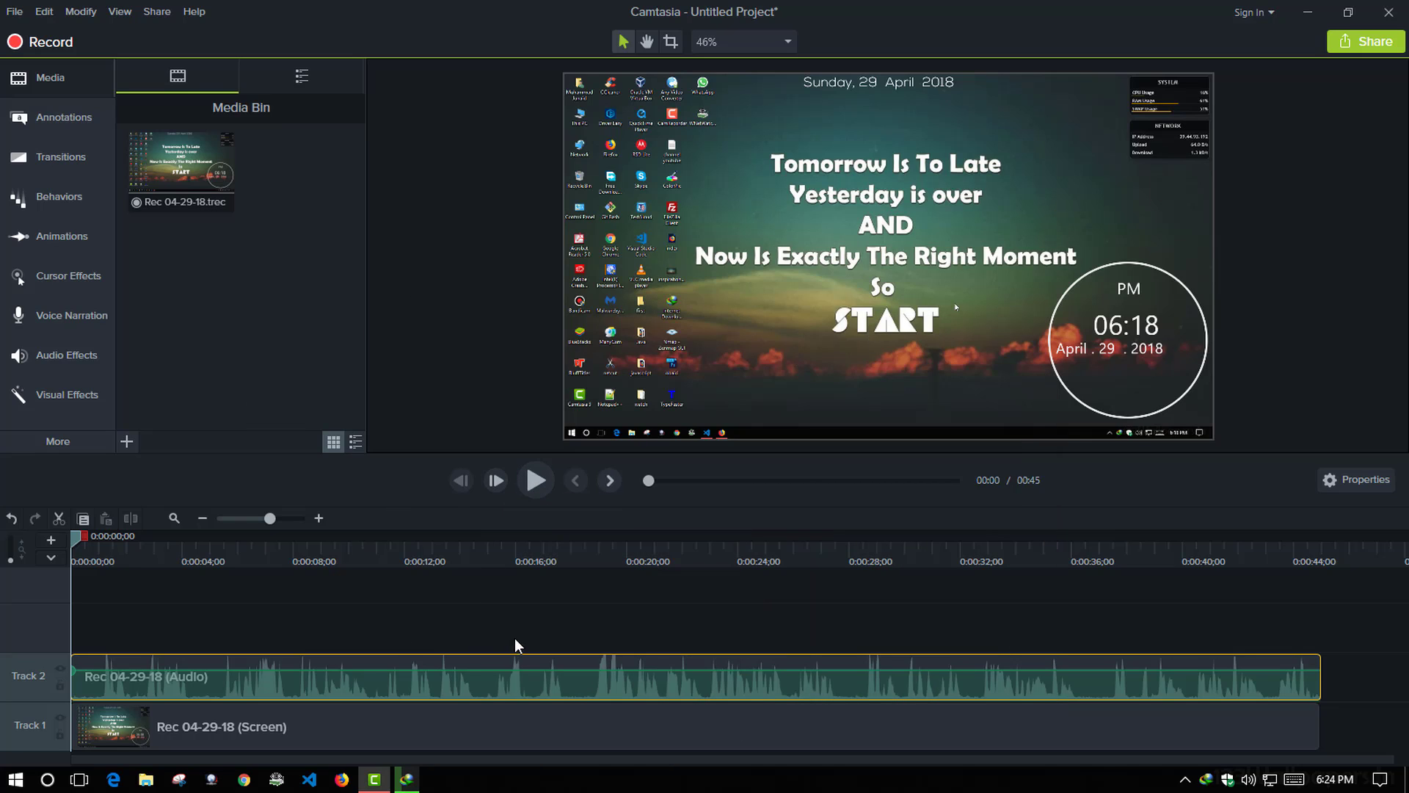
Step: Play the first seconds of the recording in Camtasia to hear its audio, and pause it
left_click(536, 487)
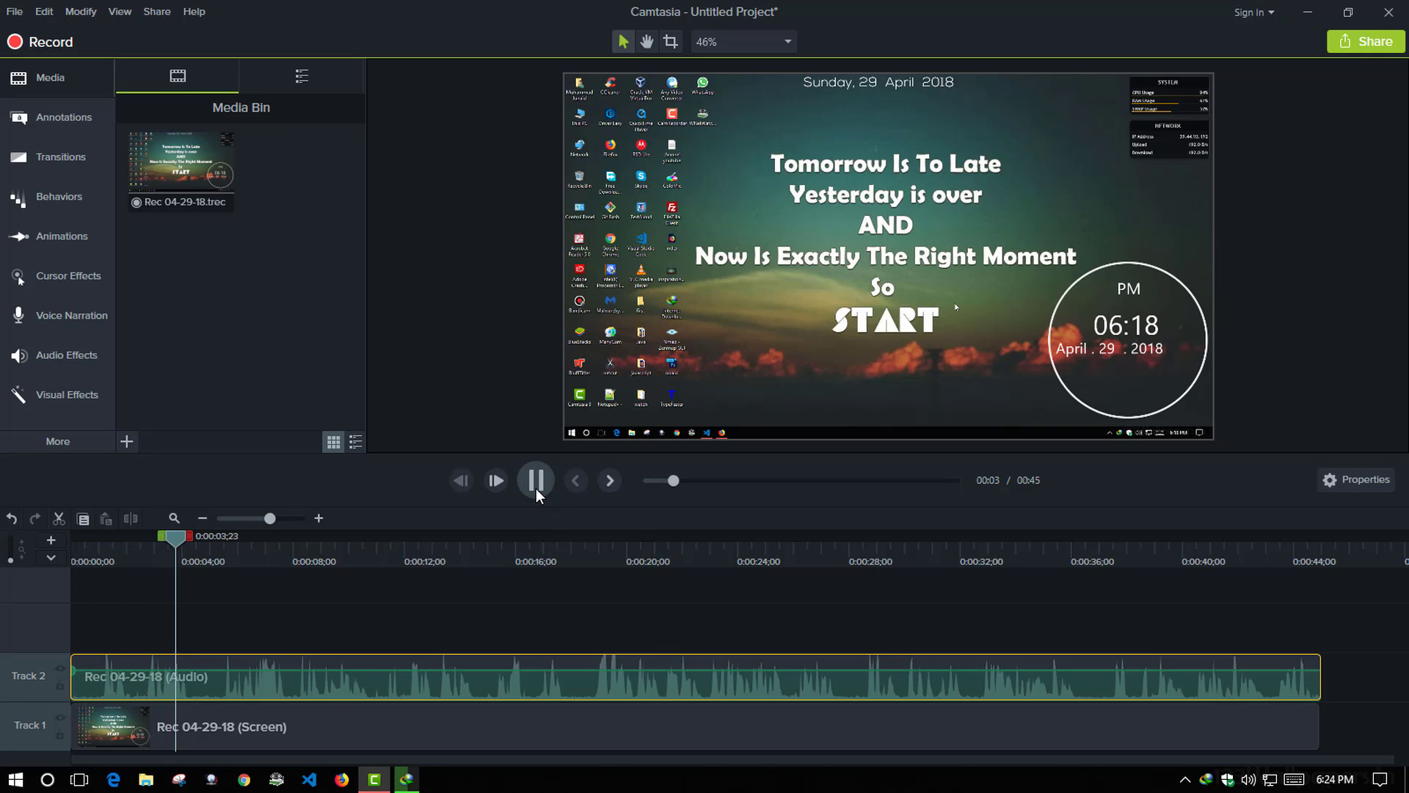
left_click(536, 487)
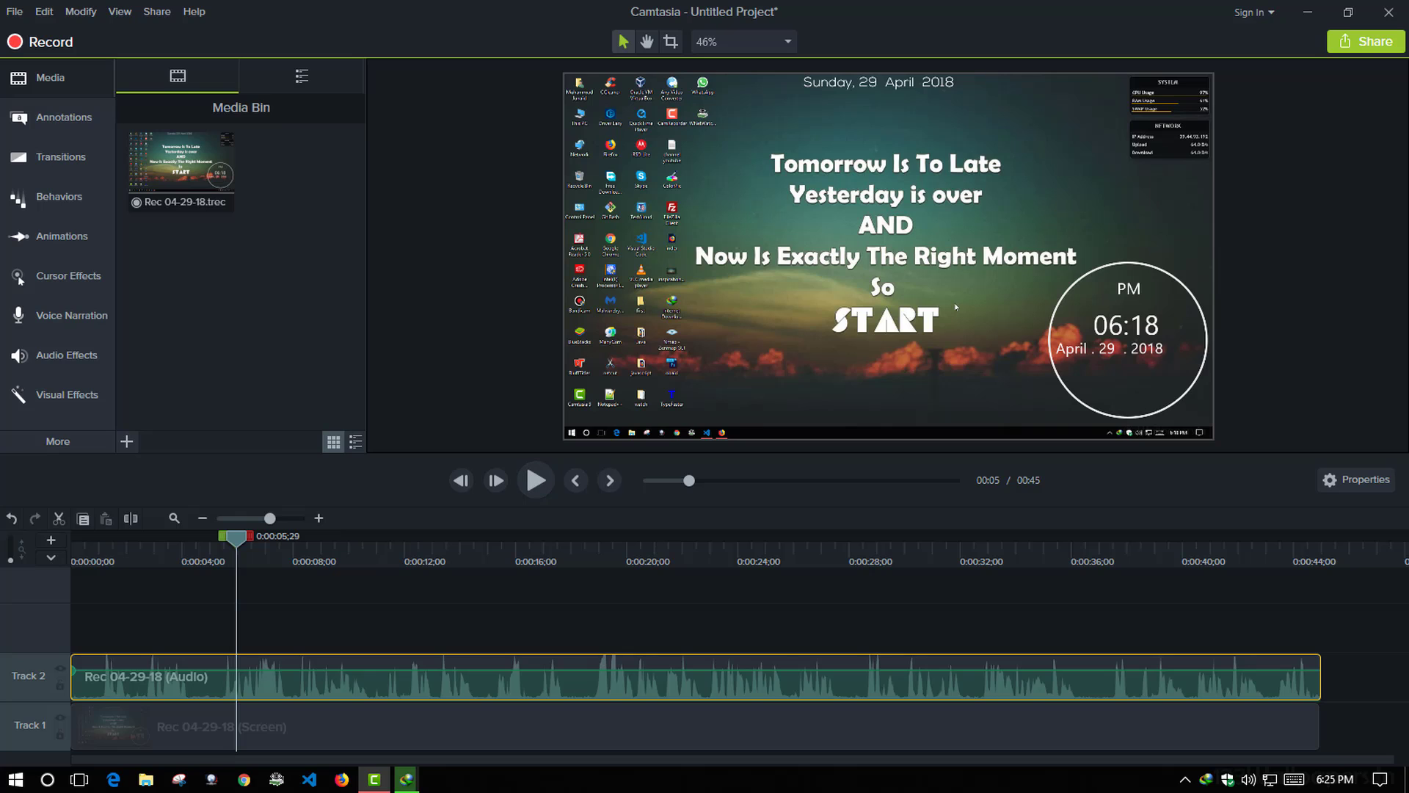
Step: Run the downloaded audacity-win-2.2.2.exe installer and proceed to its setup wizard
left_click(406, 780)
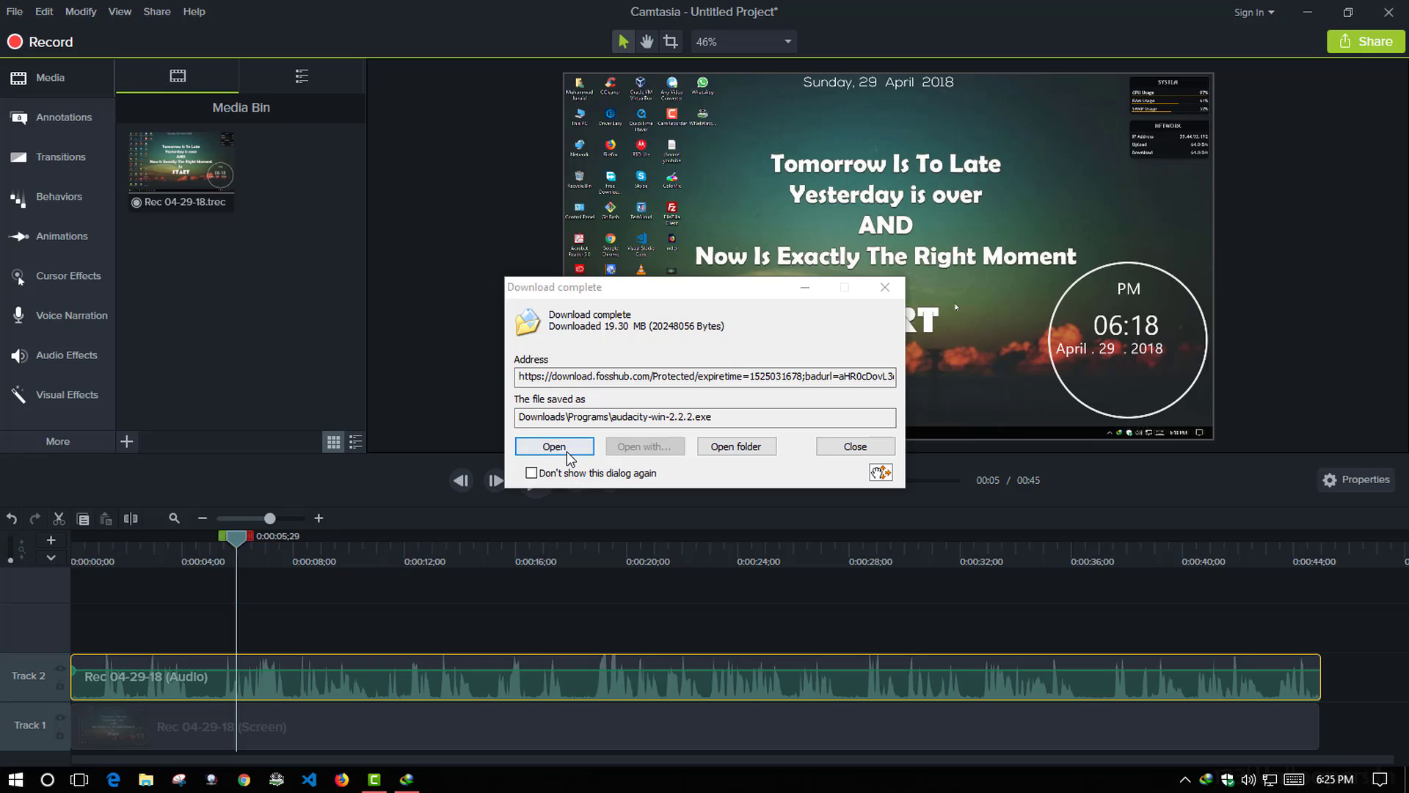
left_click(567, 452)
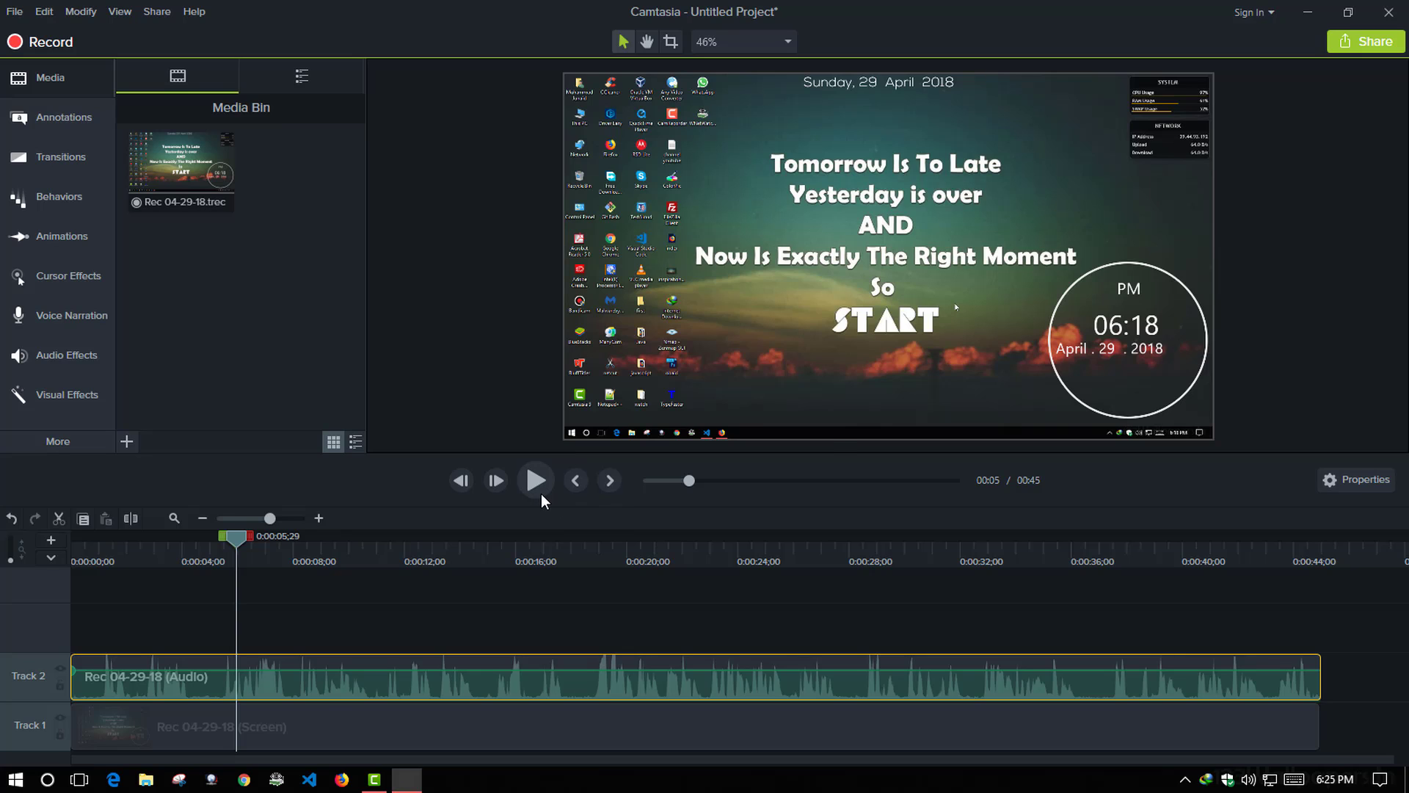
left_click(721, 430)
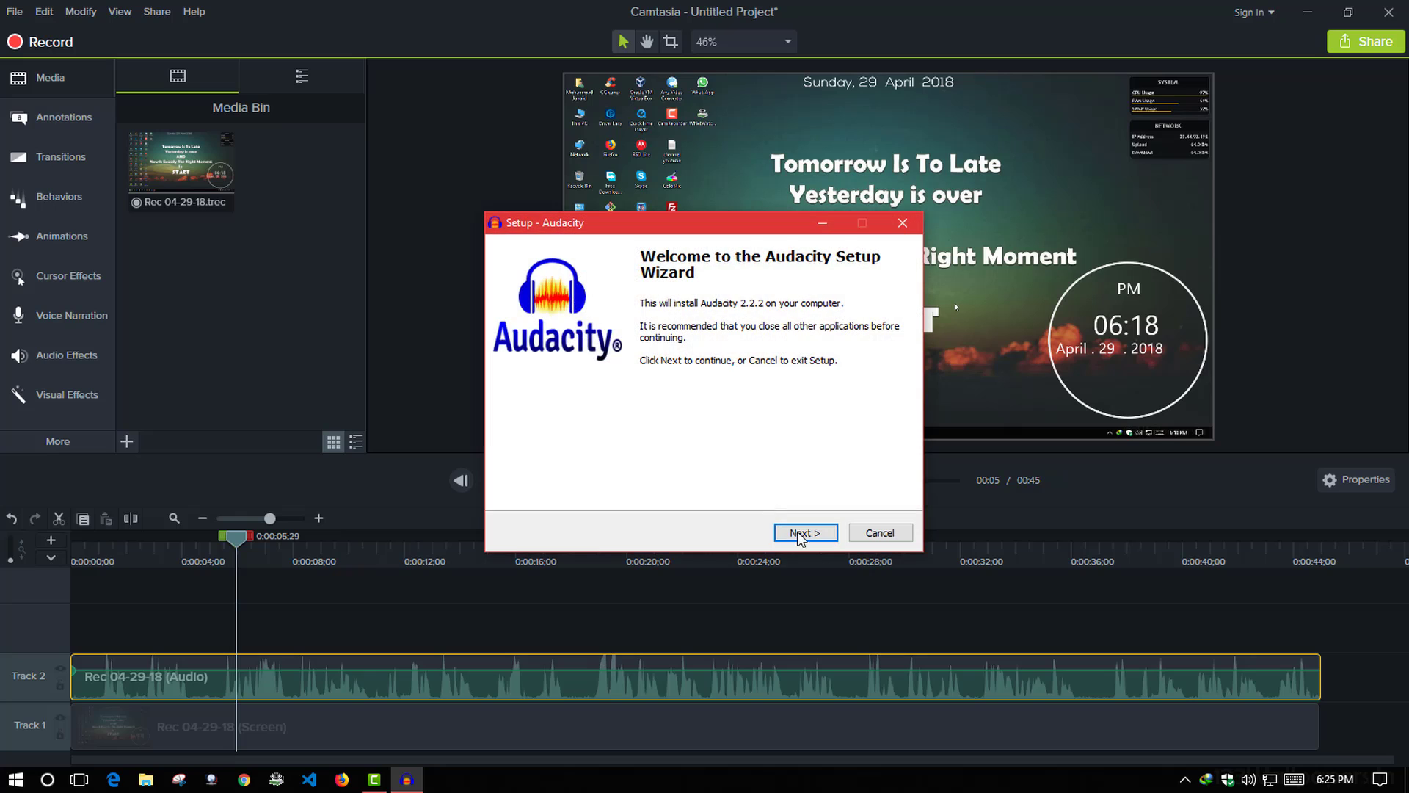
Step: Start the Audacity installation with the default settings, including a desktop shortcut
left_click(803, 533)
left_click(803, 533)
left_click(803, 533)
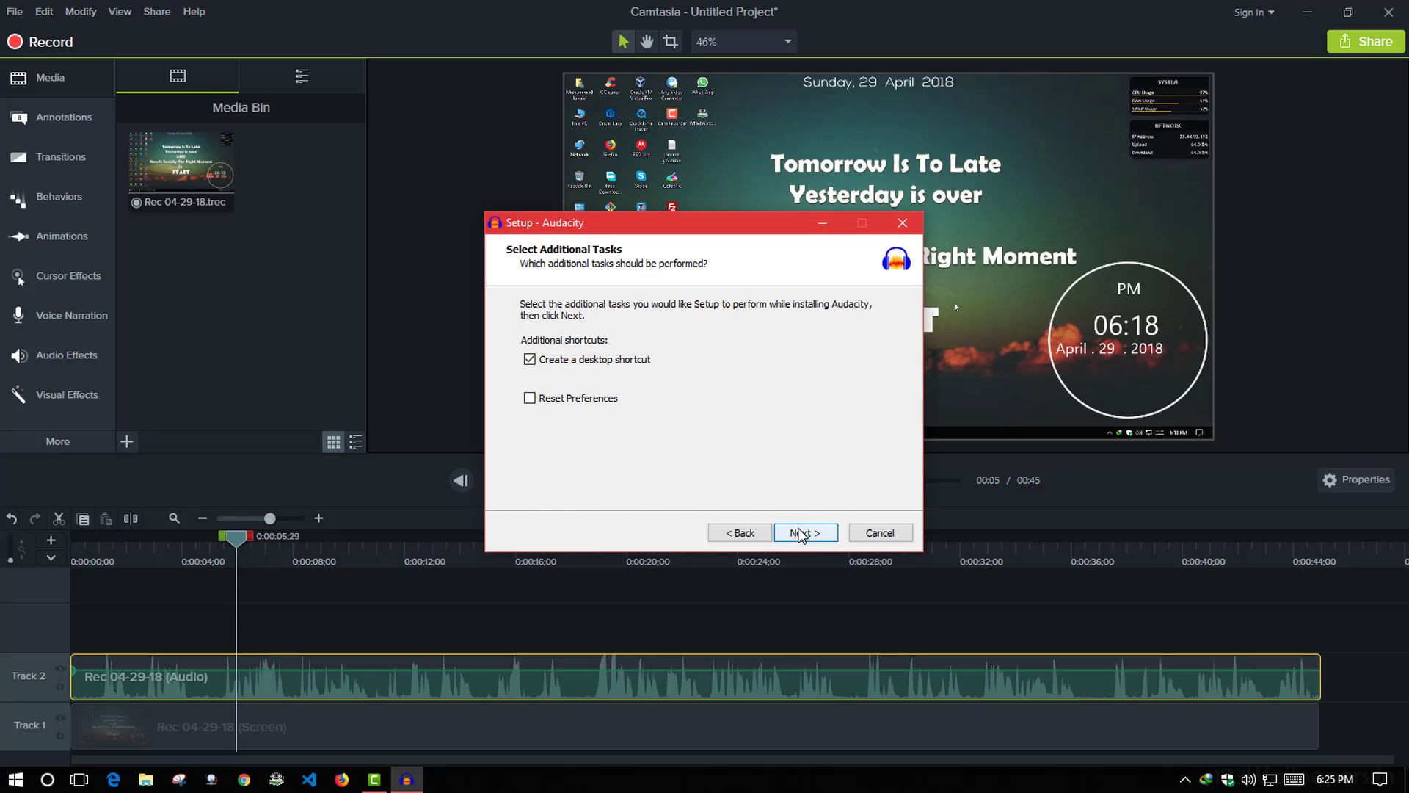
left_click(803, 533)
left_click(803, 533)
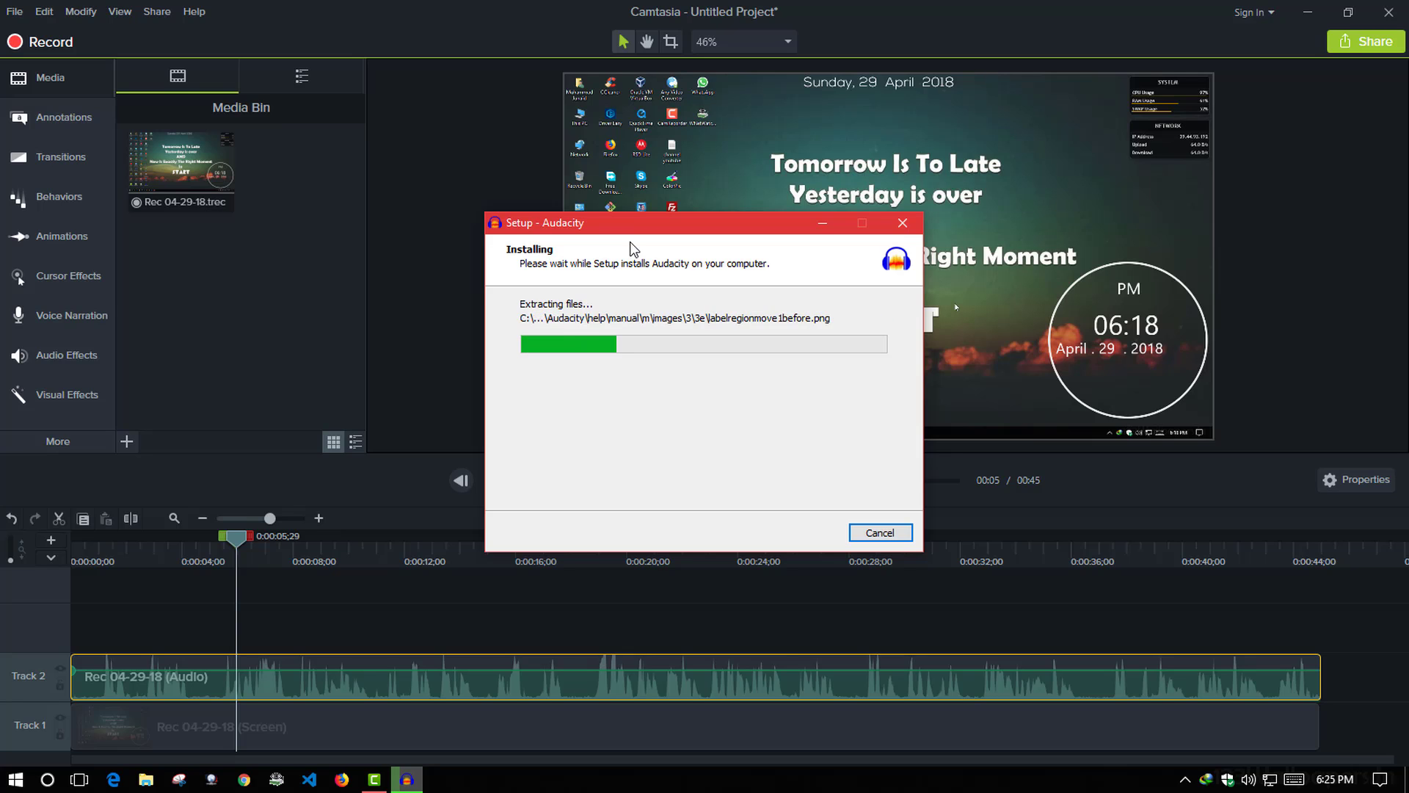
Step: Play more of the recording in Camtasia to listen to its audio, and stop it
left_click(389, 486)
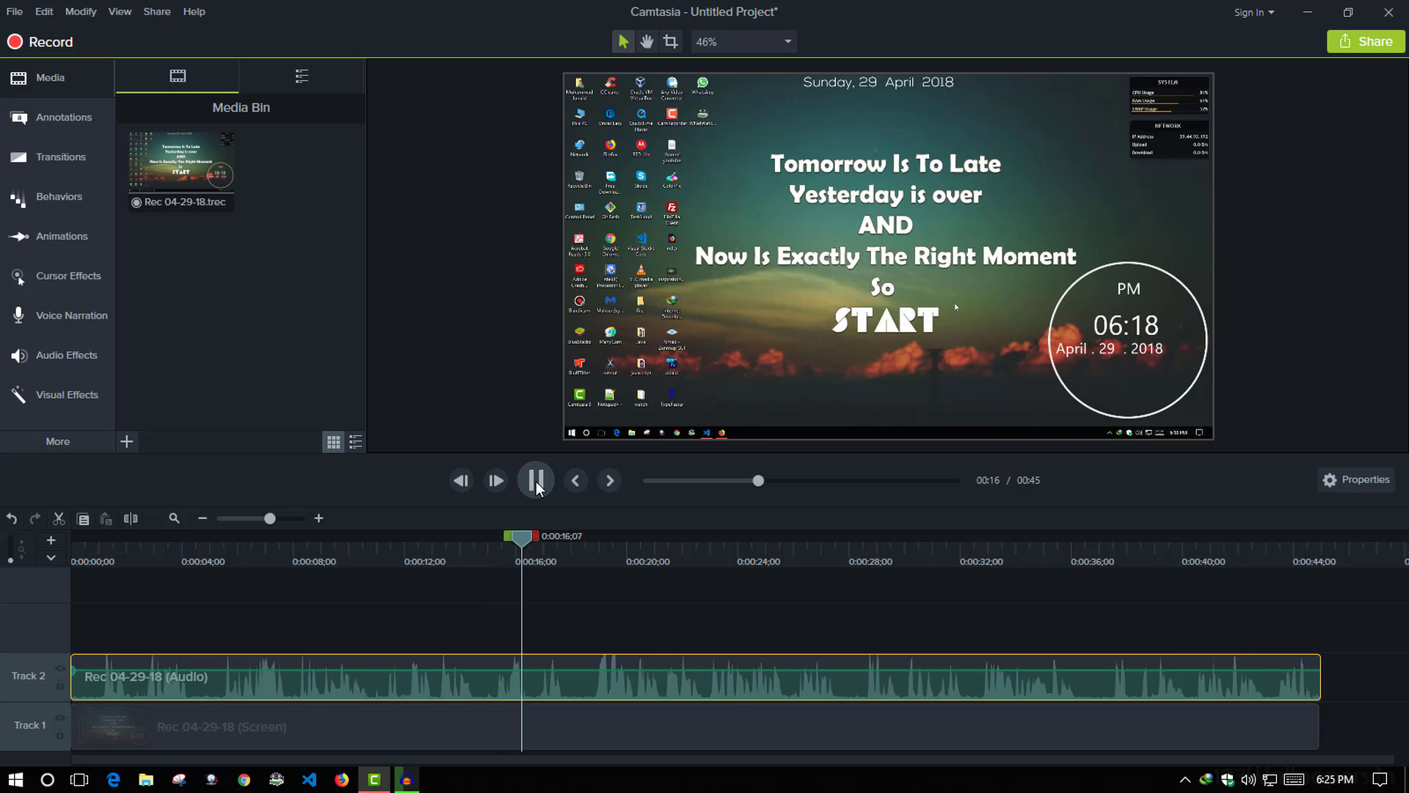
left_click(536, 482)
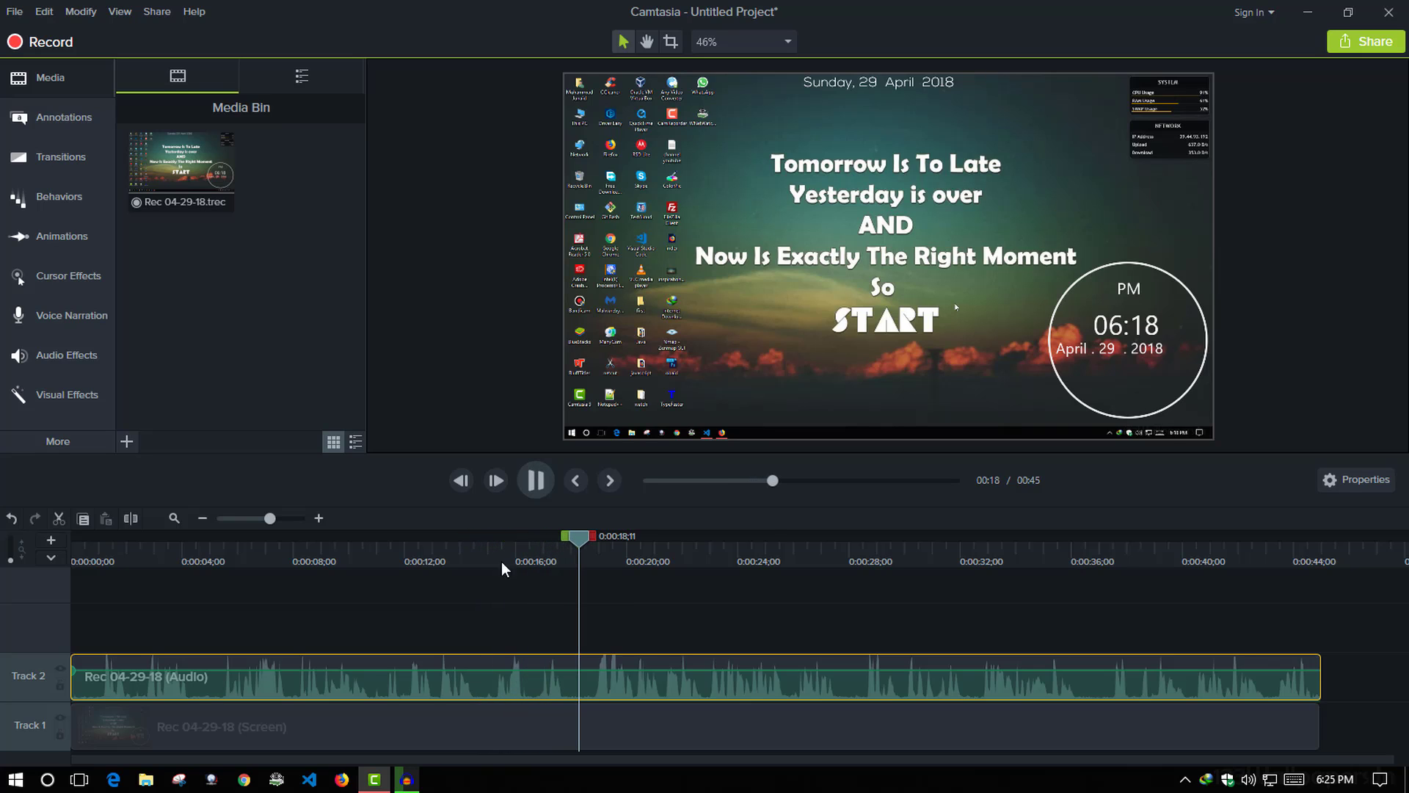
Step: Return to the Audacity setup, finish the installation and launch Audacity
left_click(408, 779)
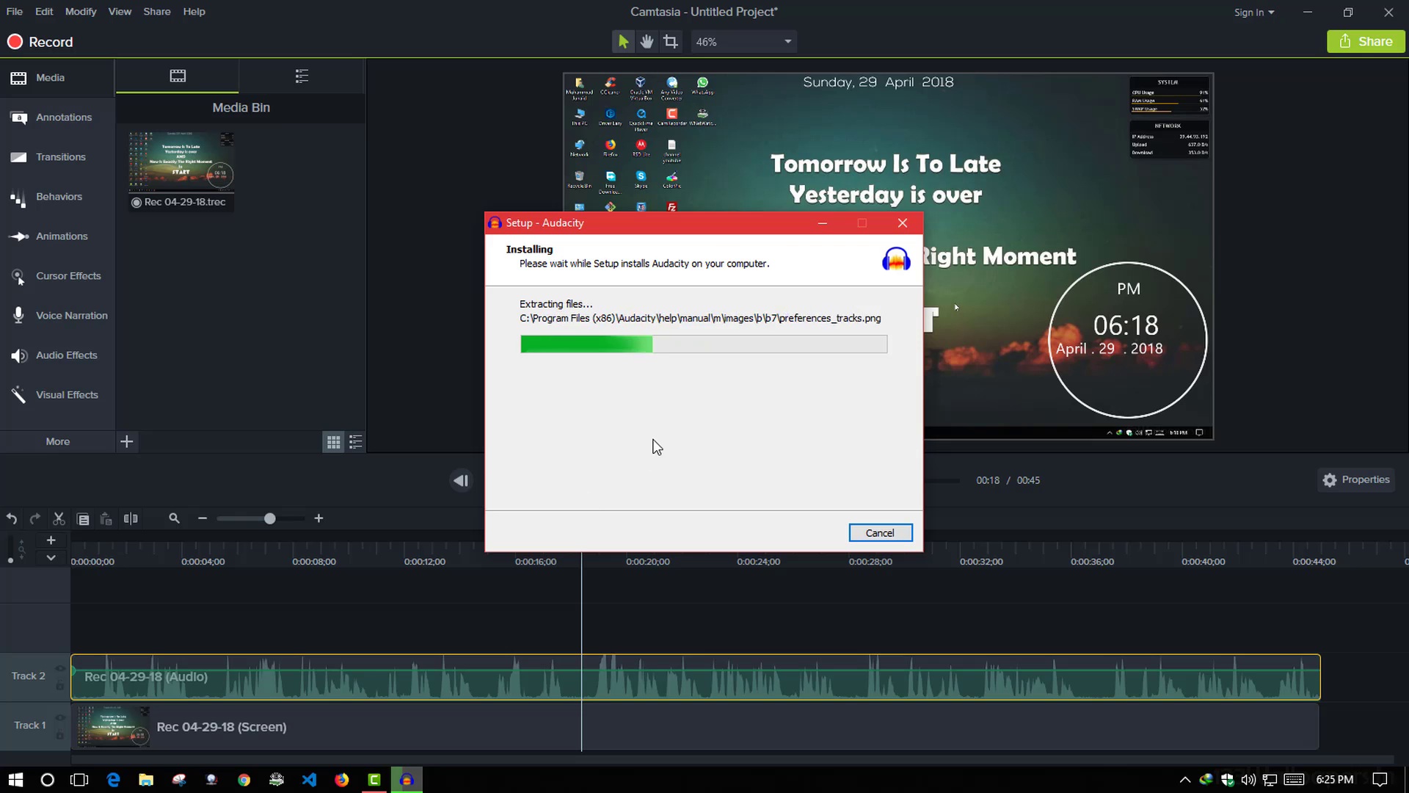
left_click_drag(690, 231, 740, 368)
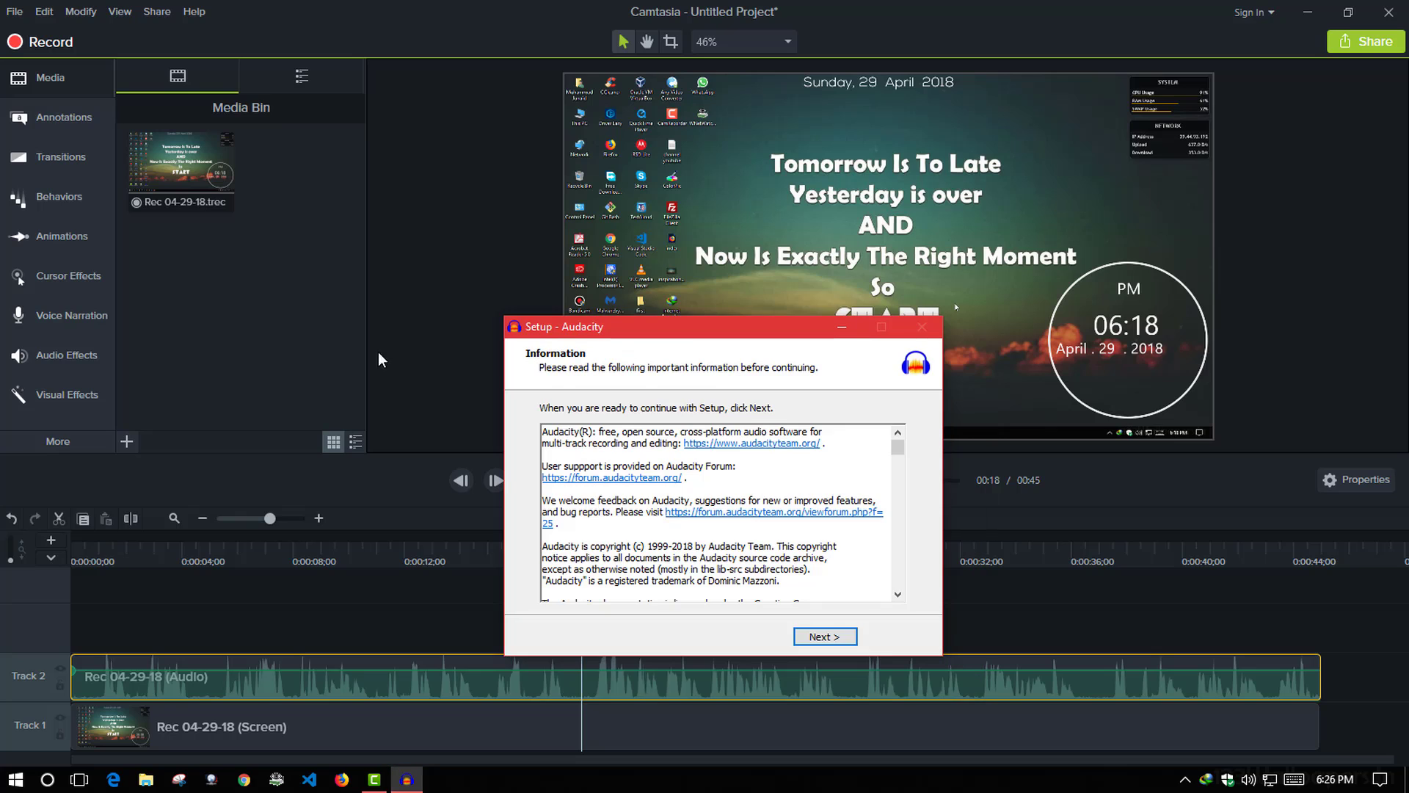
left_click(830, 637)
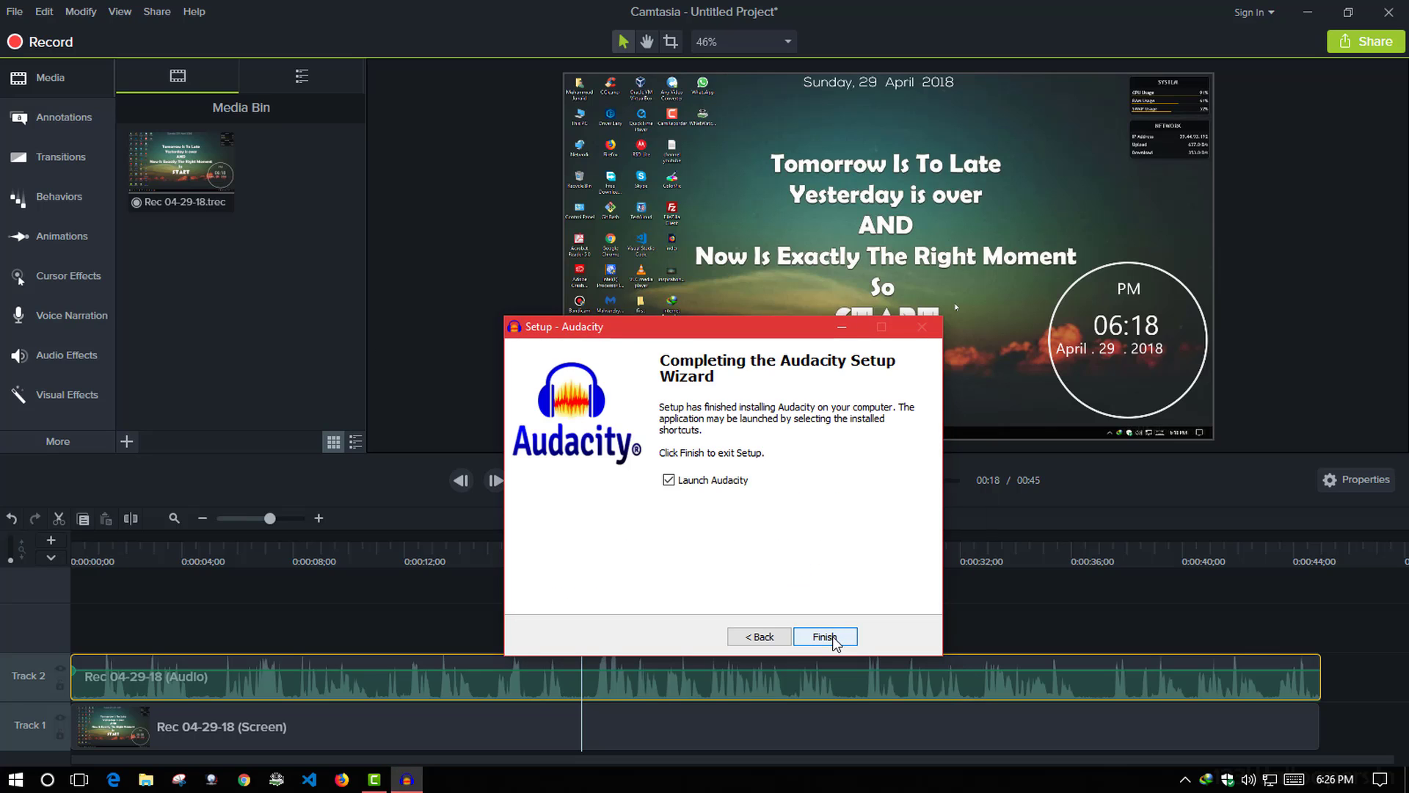
left_click(825, 637)
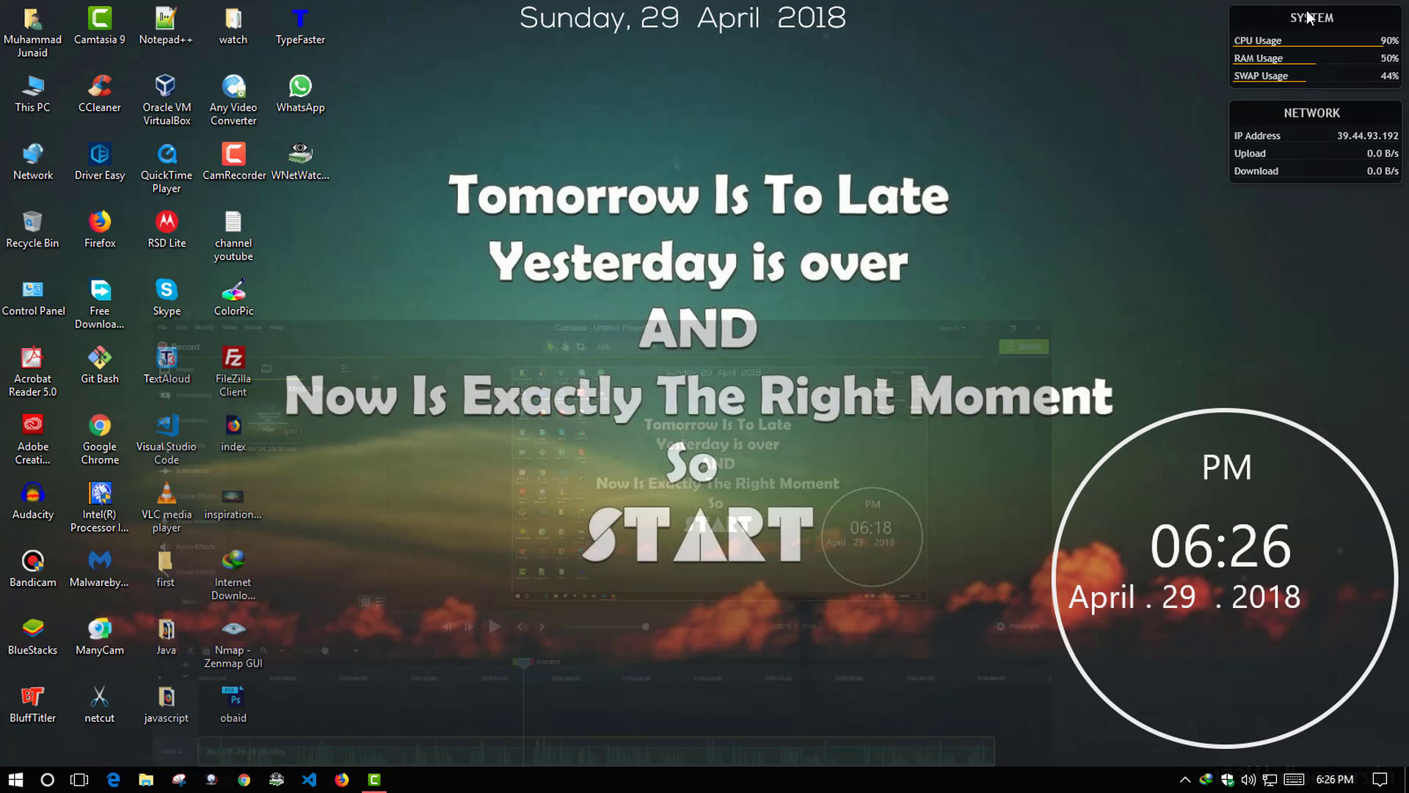
Step: Minimize Camtasia and reduce the maximized Audacity window to a smaller window over the desktop
left_click(1309, 11)
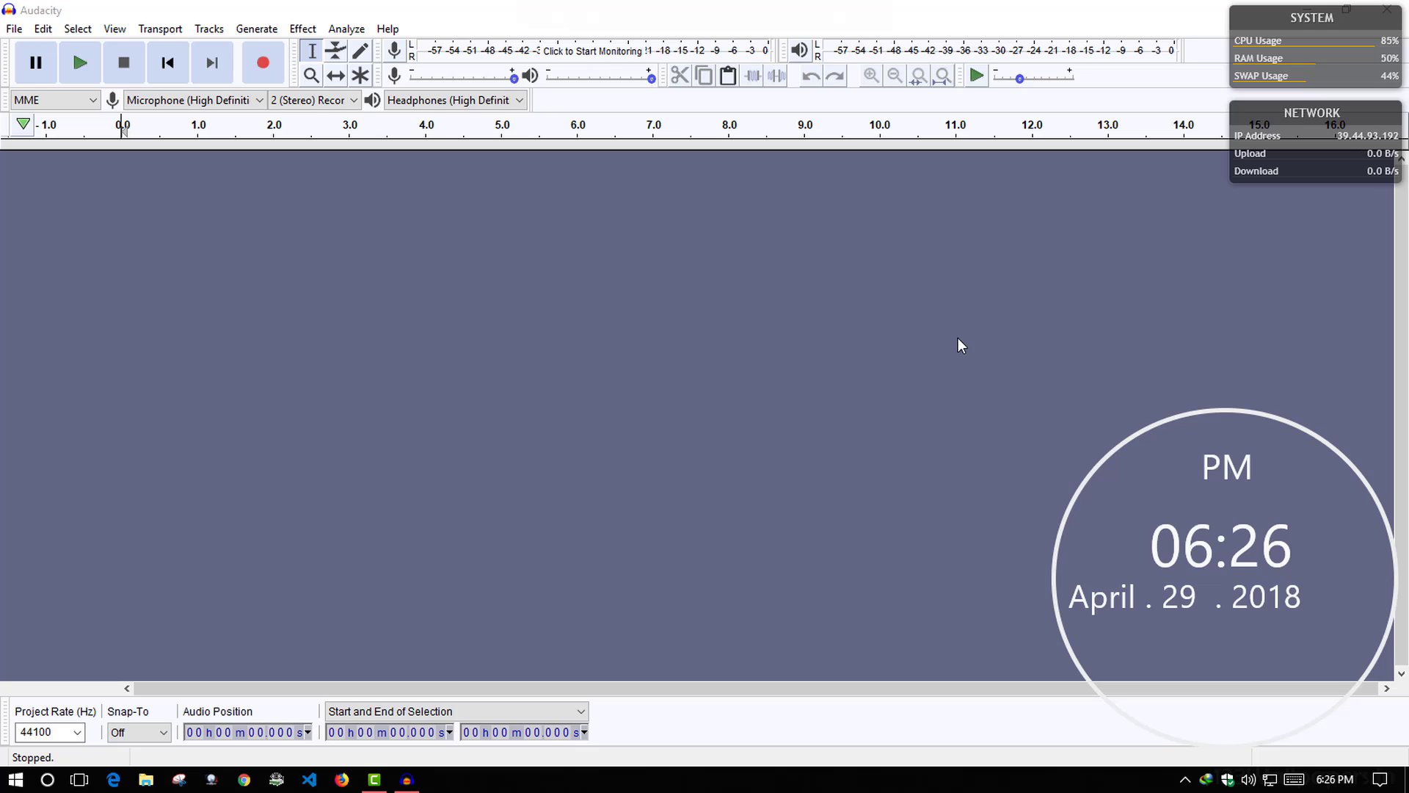
double_click(991, 9)
left_click_drag(736, 23, 915, 85)
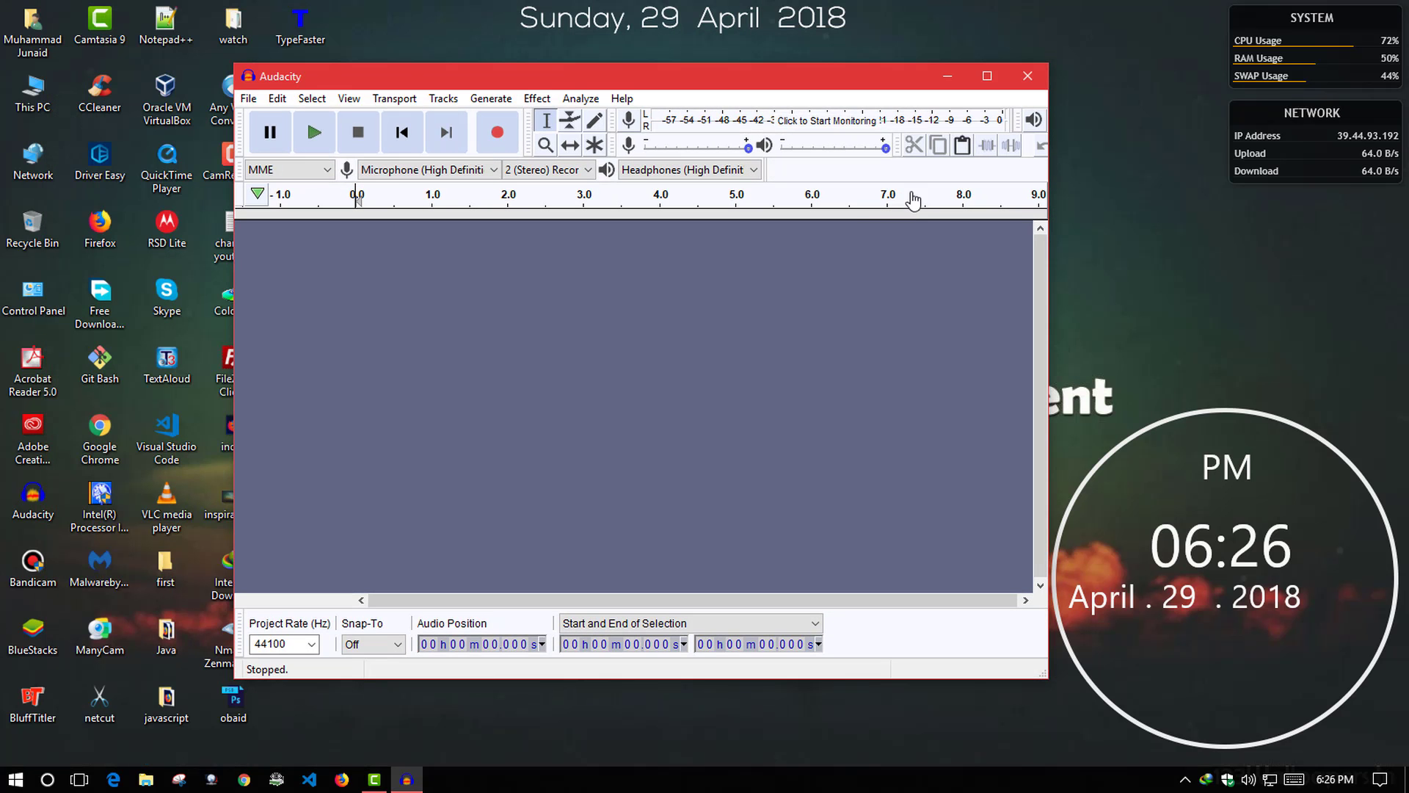
Step: Switch to Camtasia and set up extracting the contents of Rec 04-29-18.trec from the Media Bin to the Desktop folder
left_click(375, 779)
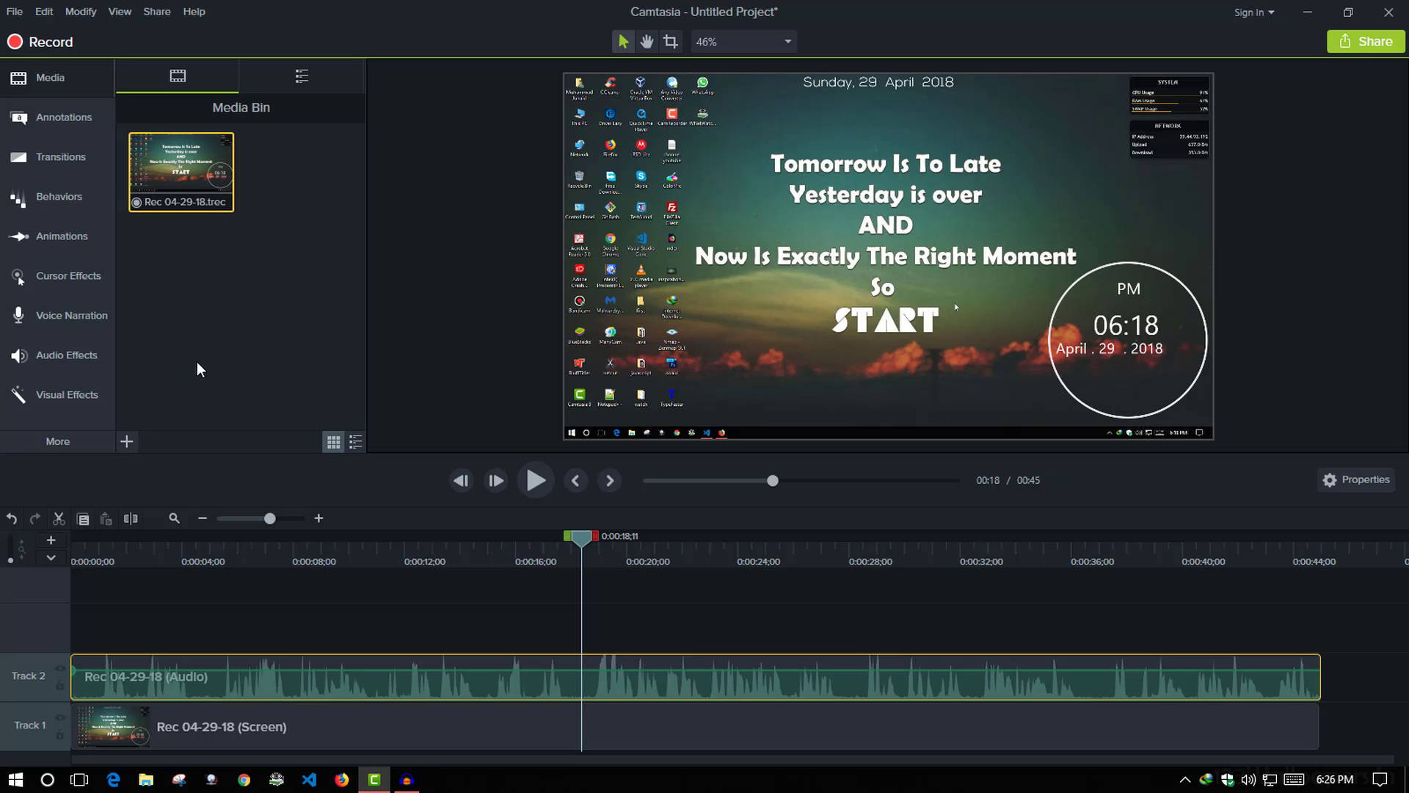
right_click(175, 185)
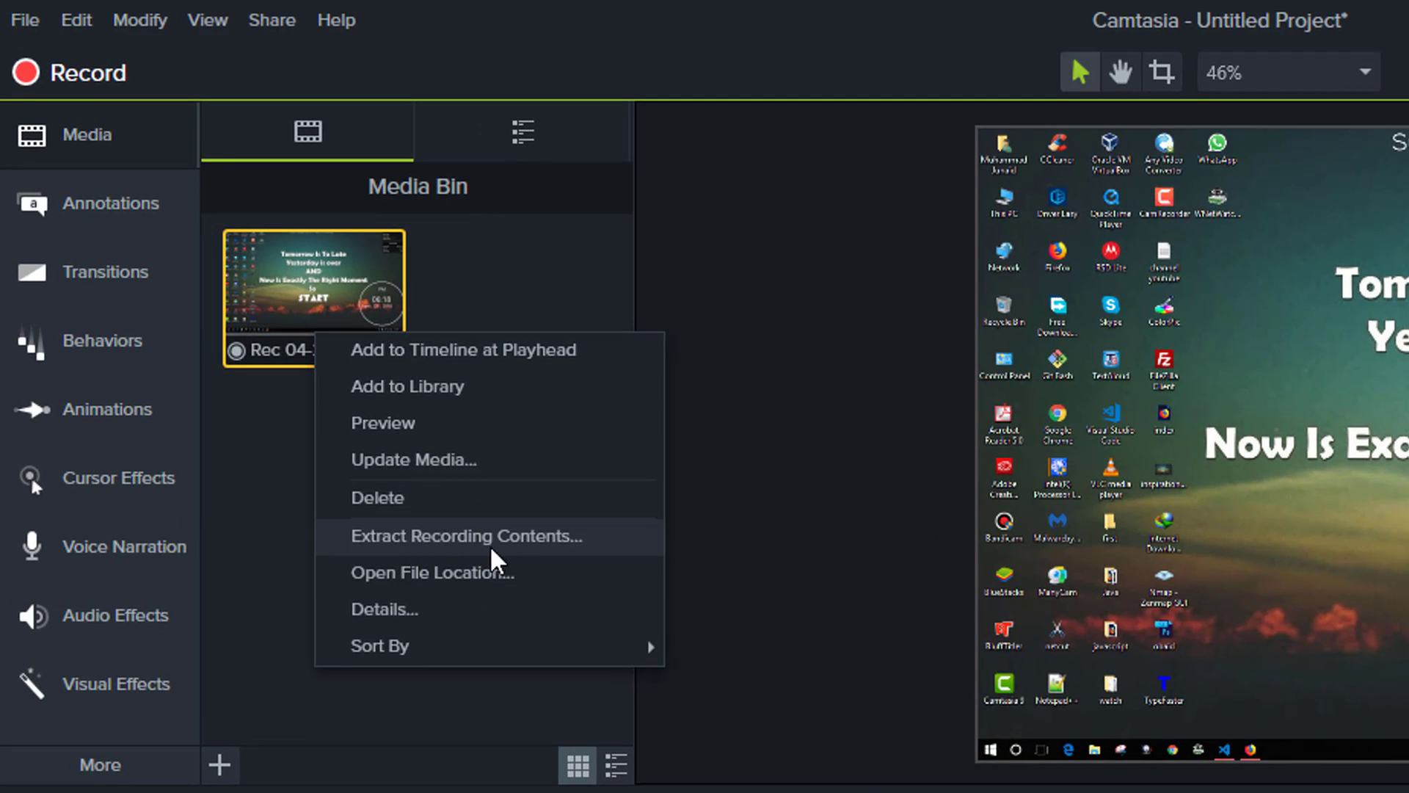
left_click(549, 540)
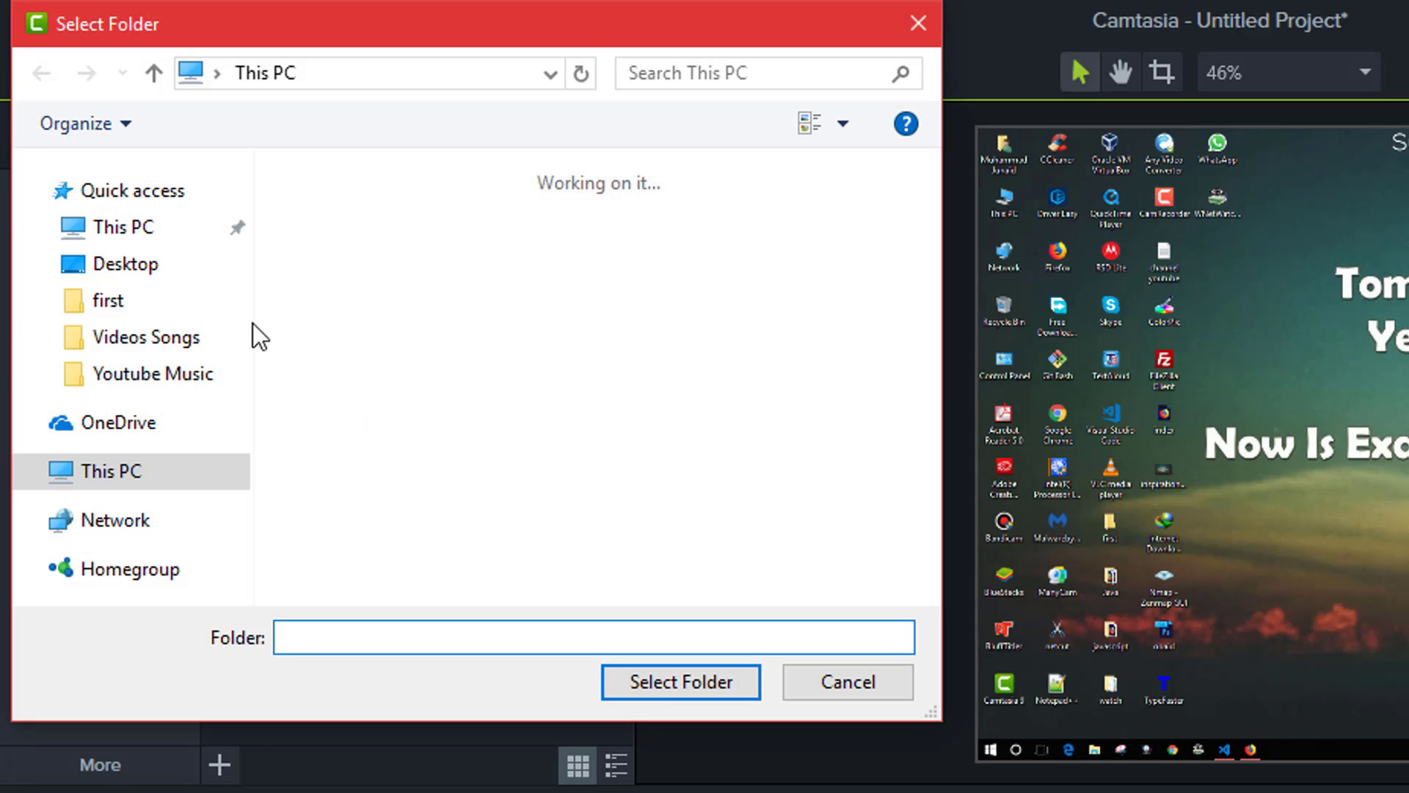
left_click(132, 266)
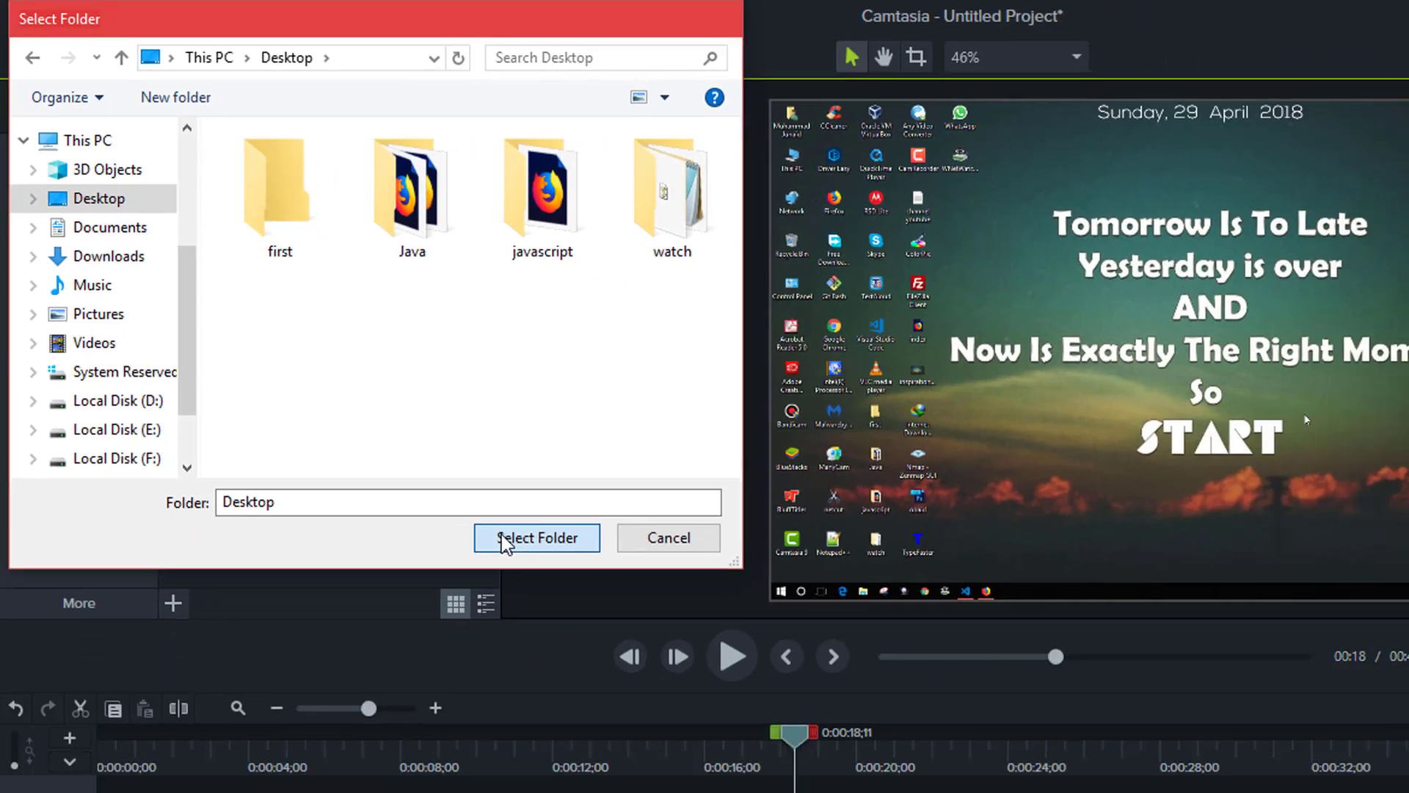
left_click(672, 683)
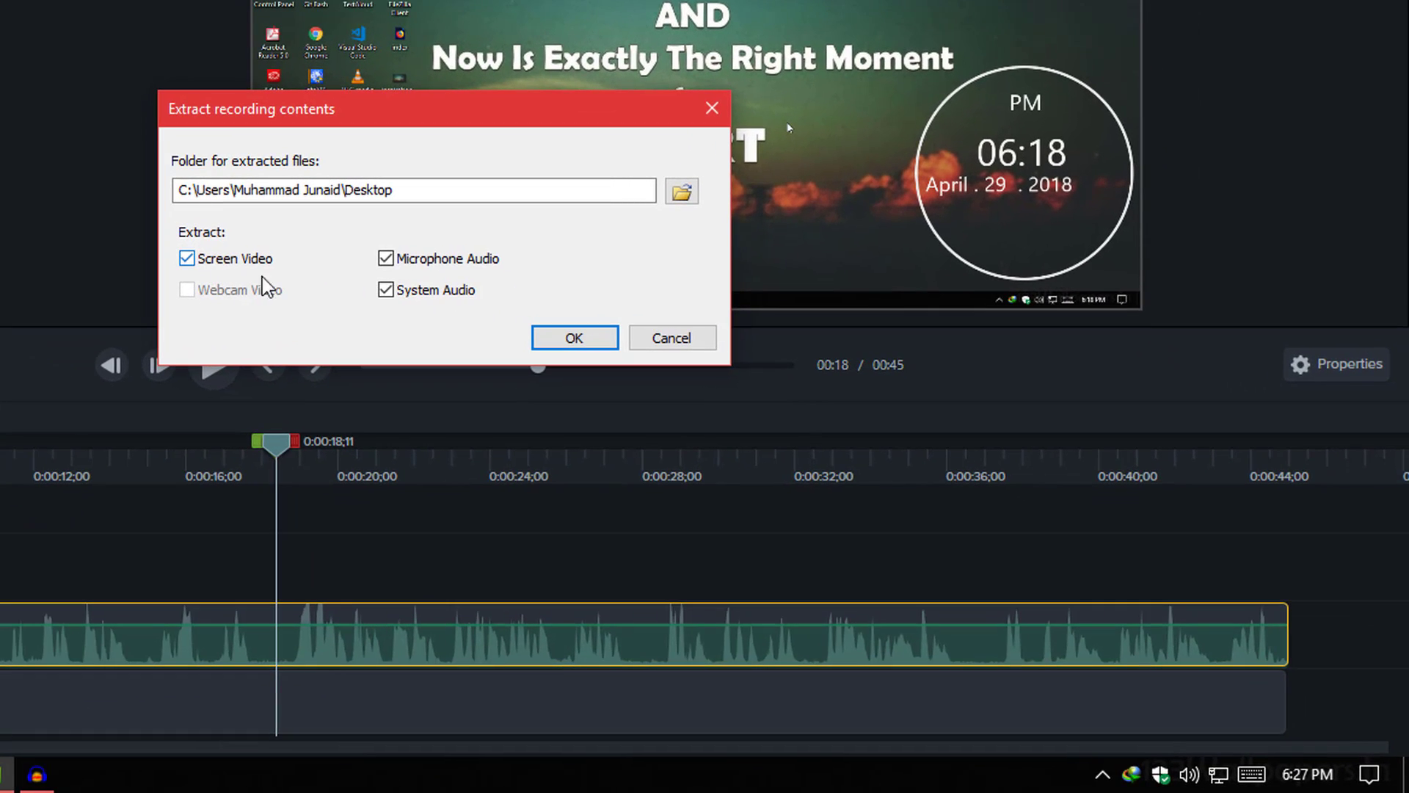
Step: Exclude Screen Video and System Audio and extract only the Microphone Audio
left_click(262, 278)
left_click(400, 289)
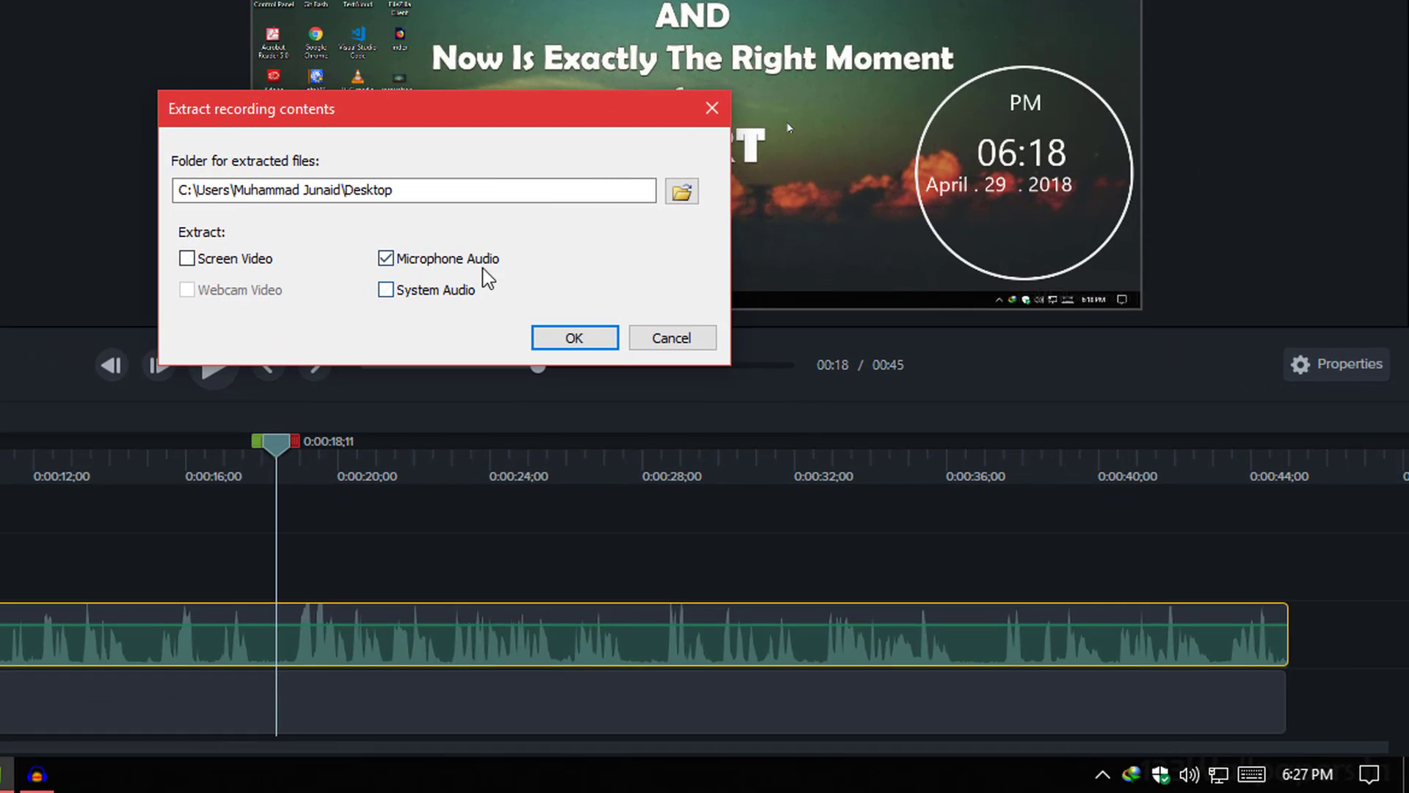
left_click(577, 339)
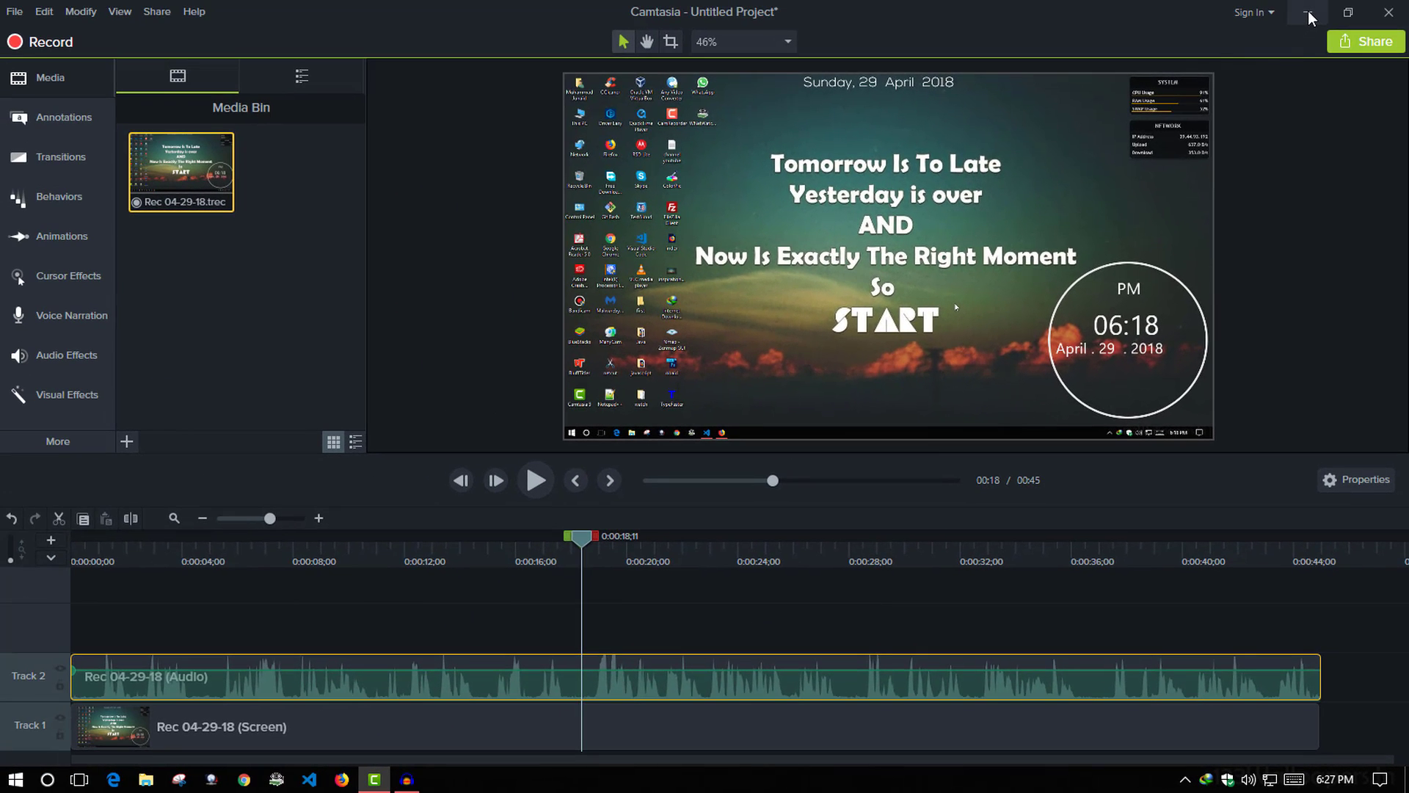
Step: Minimize Camtasia and import the extracted Rec 04-29-18_mic_audio file from the desktop into Audacity, making a copy before editing
left_click(1310, 13)
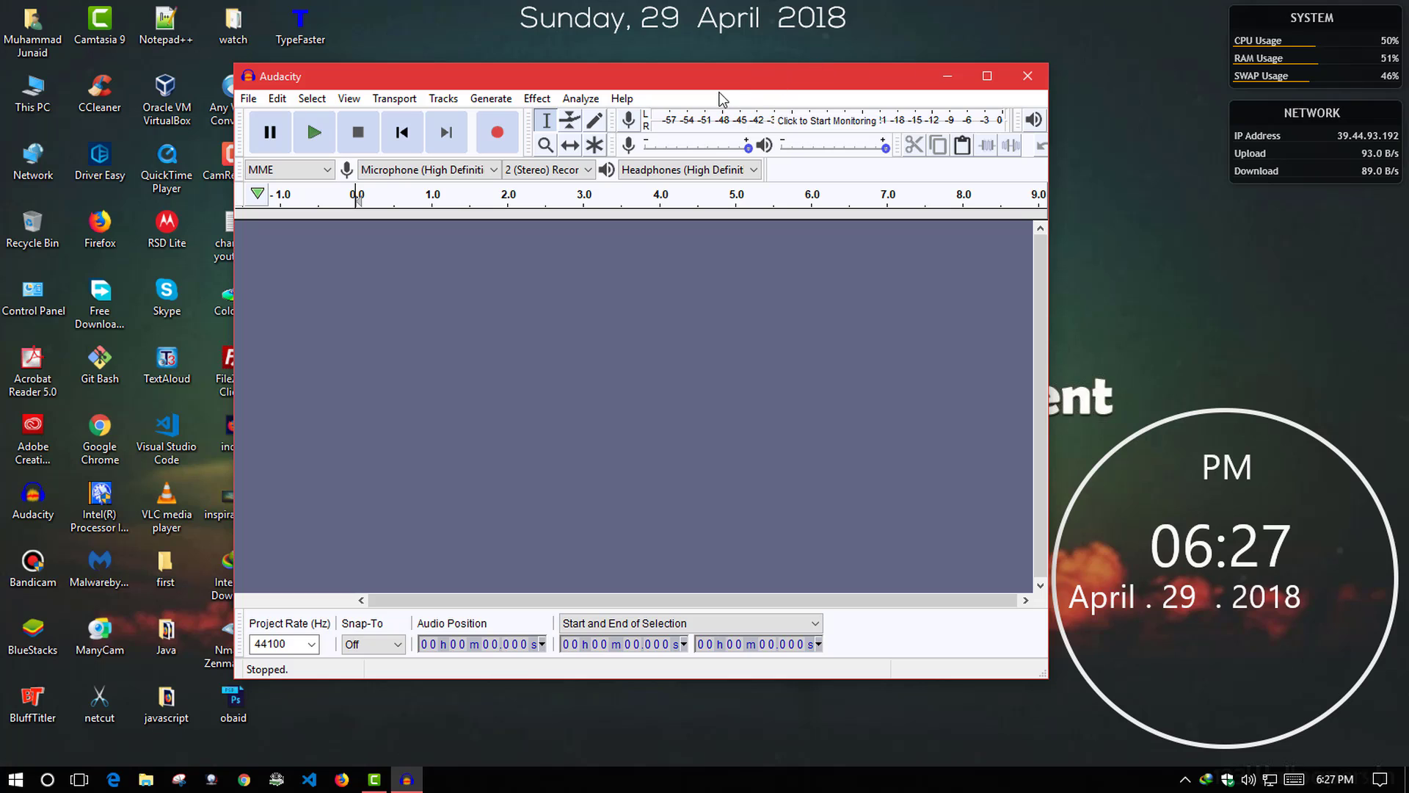
left_click(379, 224)
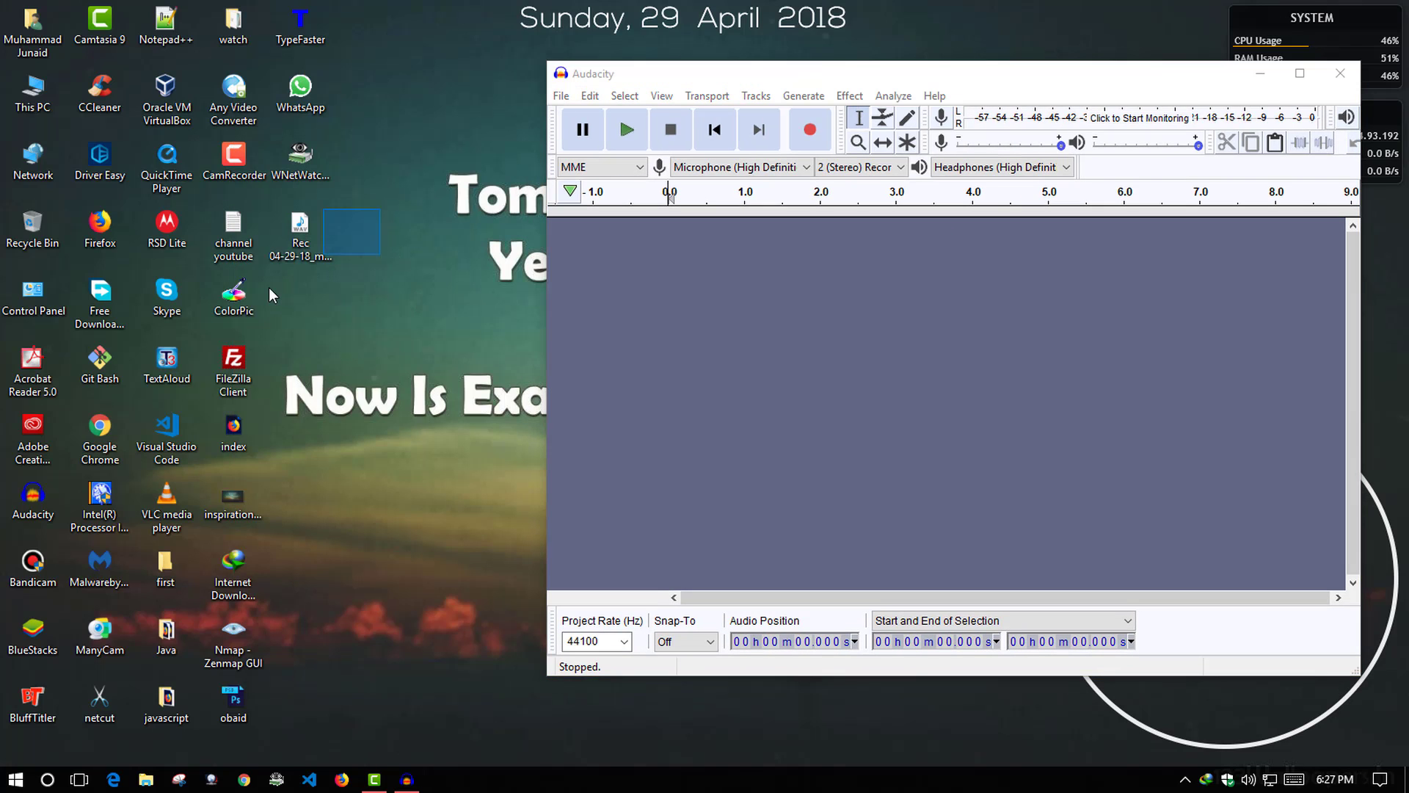
left_click_drag(301, 239, 732, 400)
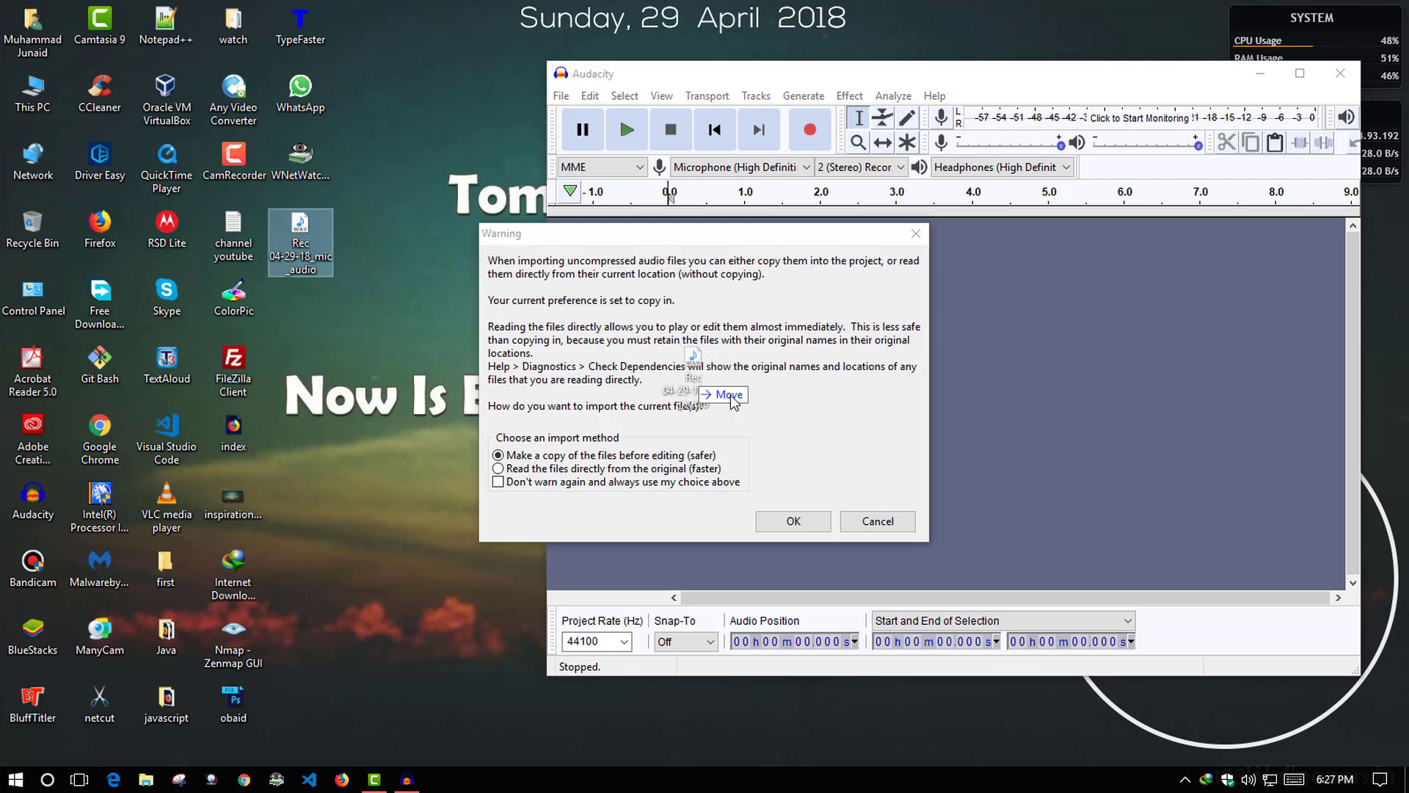
left_click(791, 521)
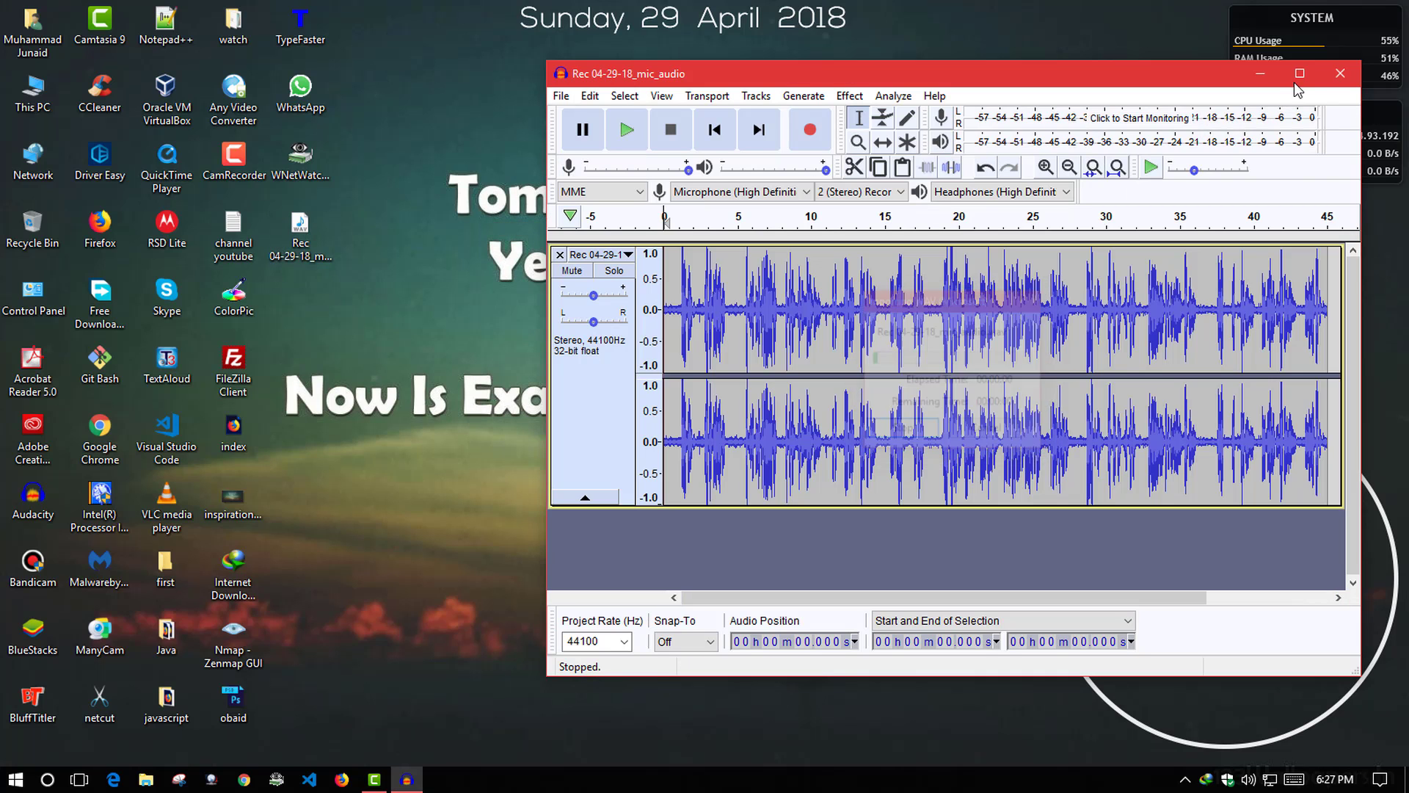
Step: Maximize the Audacity window and briefly play the imported microphone recording from its start
left_click(1300, 73)
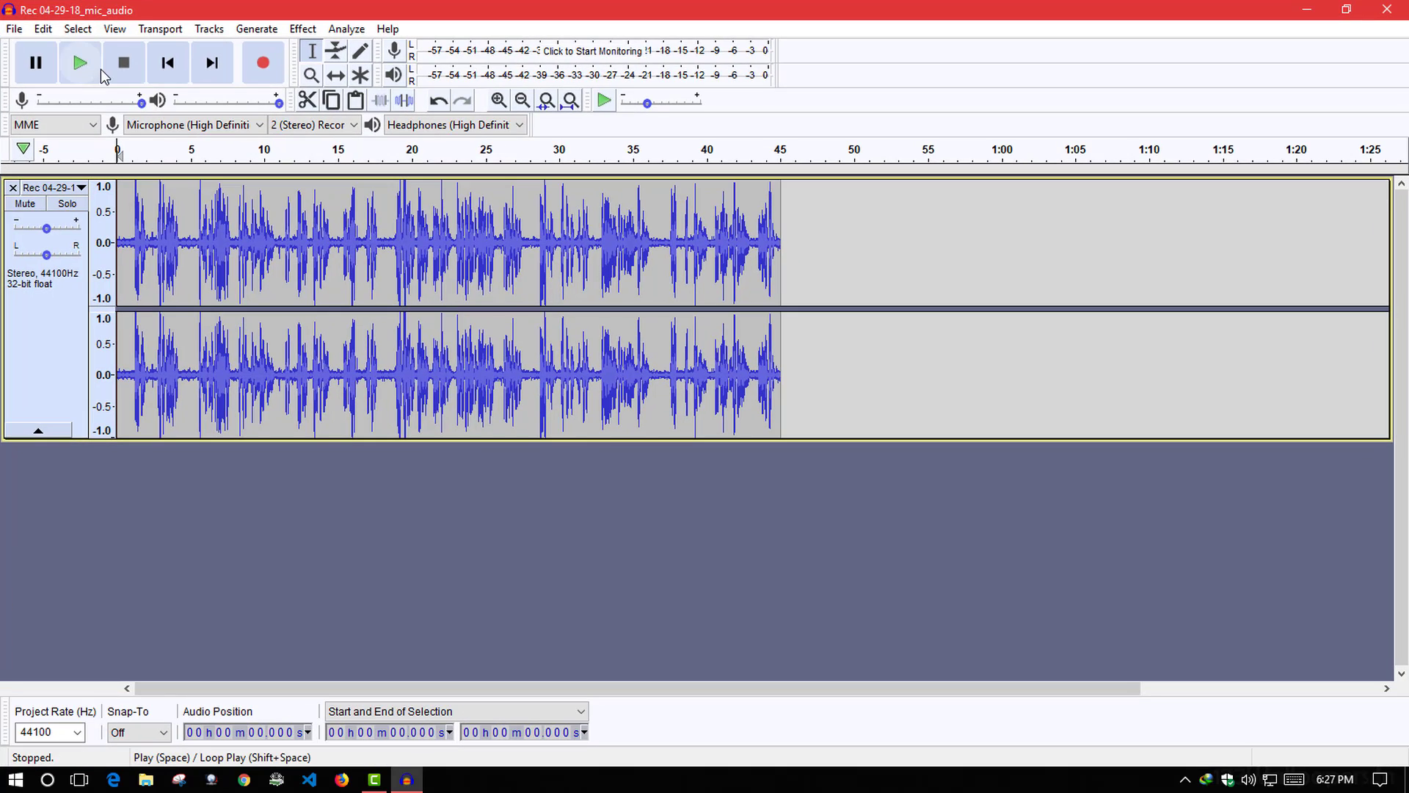
left_click(83, 68)
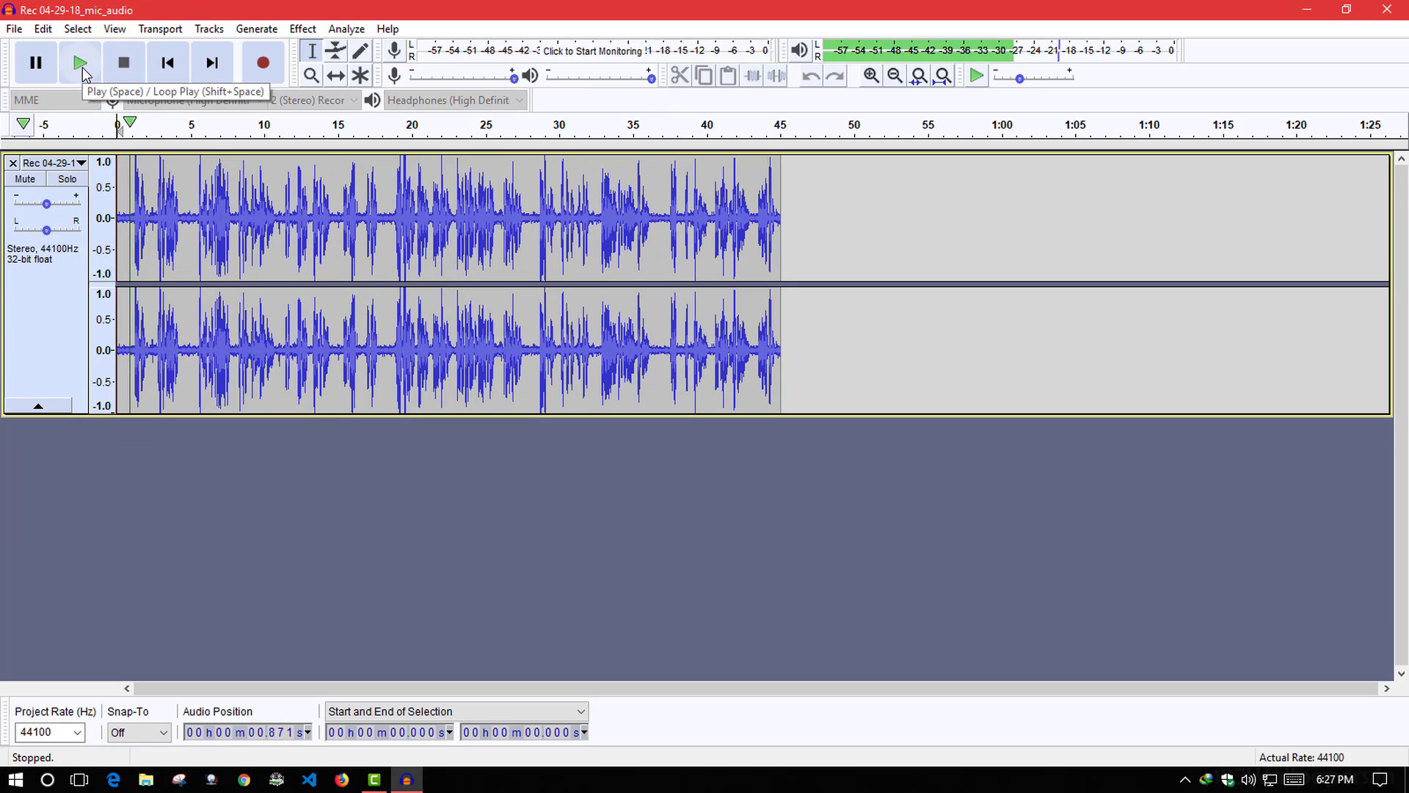
key("space")
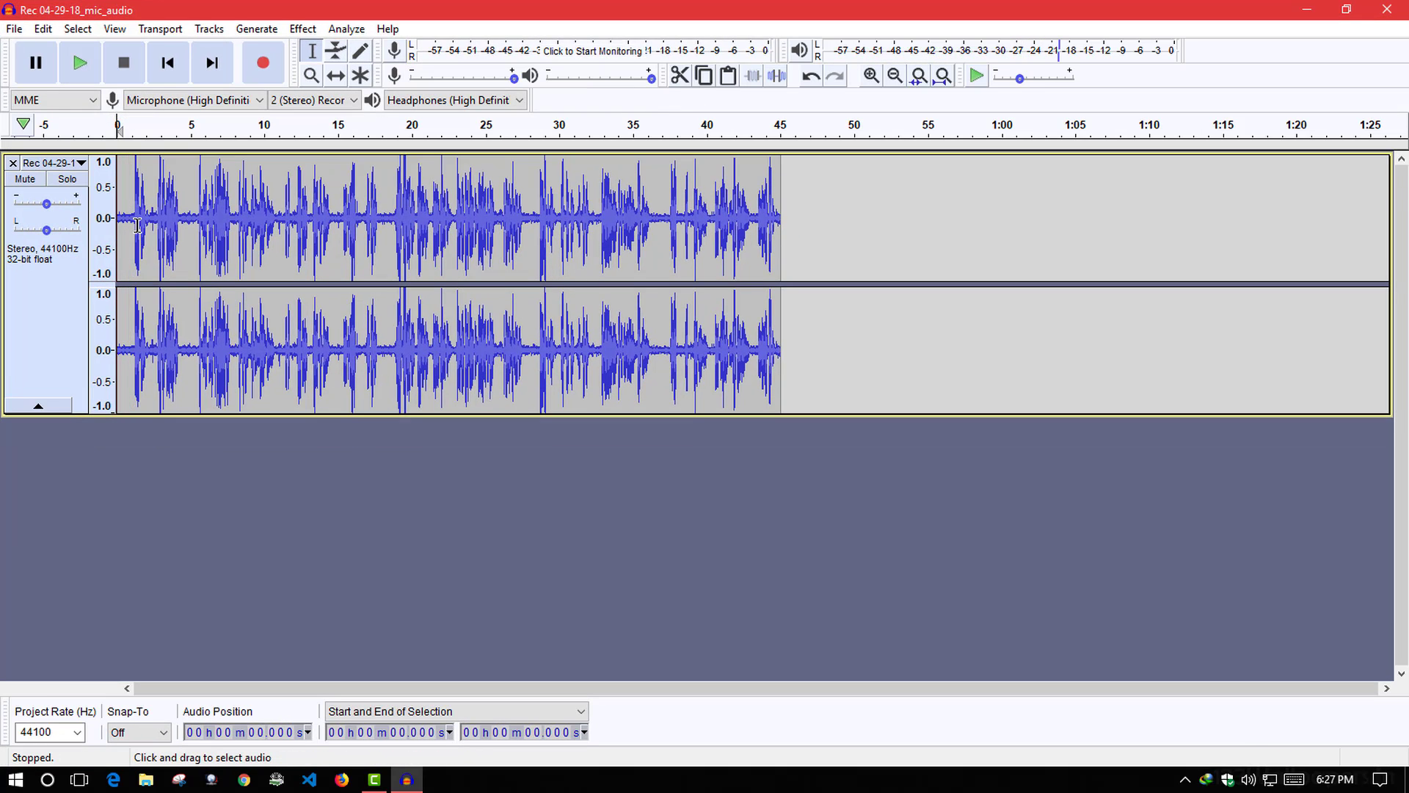
Step: Zoom in on the first few seconds of the track and play the quiet passage before the first words
key("ctrl+1")
left_click_drag(162, 224, 41, 214)
key("ctrl+1")
key("ctrl+1")
key("ctrl+1")
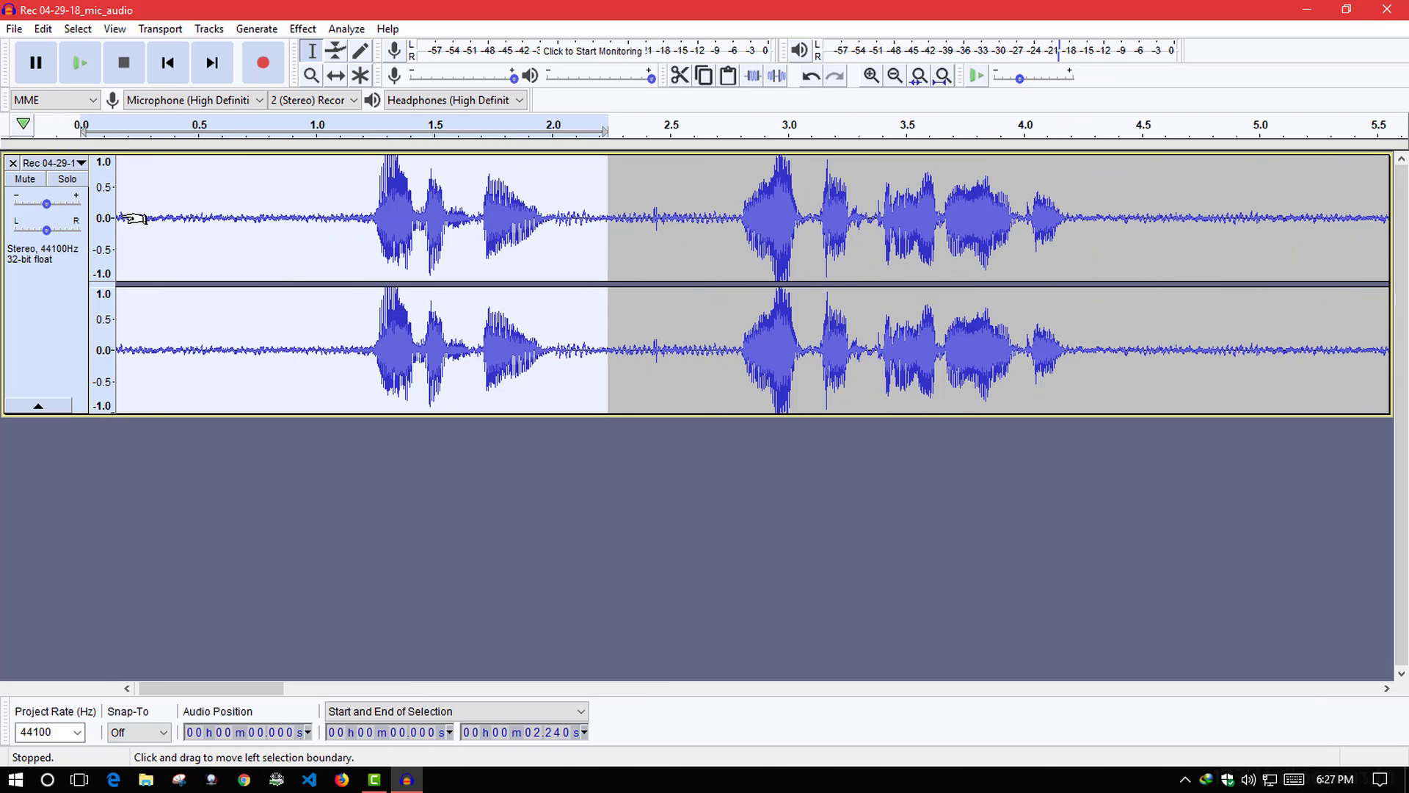
left_click(219, 225)
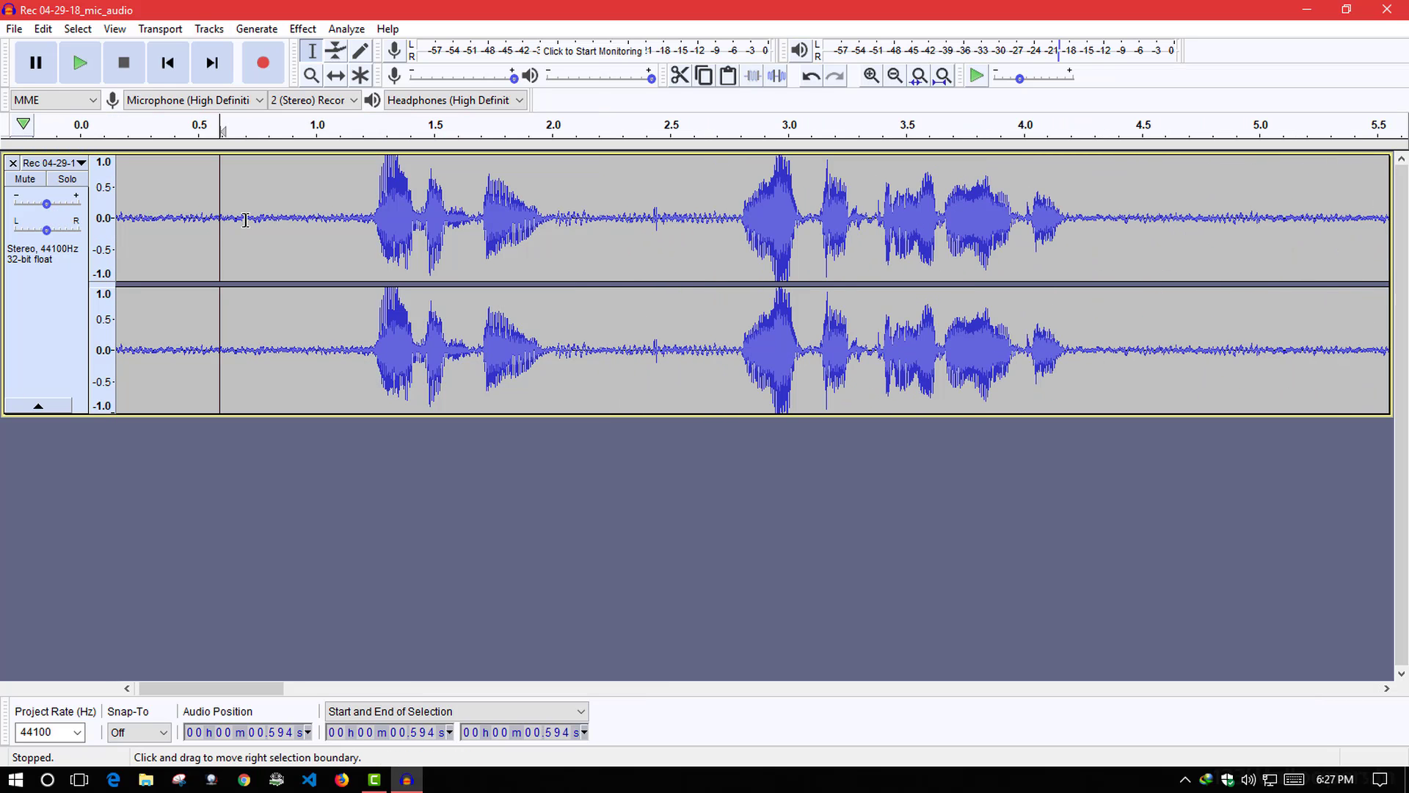
left_click(121, 214)
left_click(80, 65)
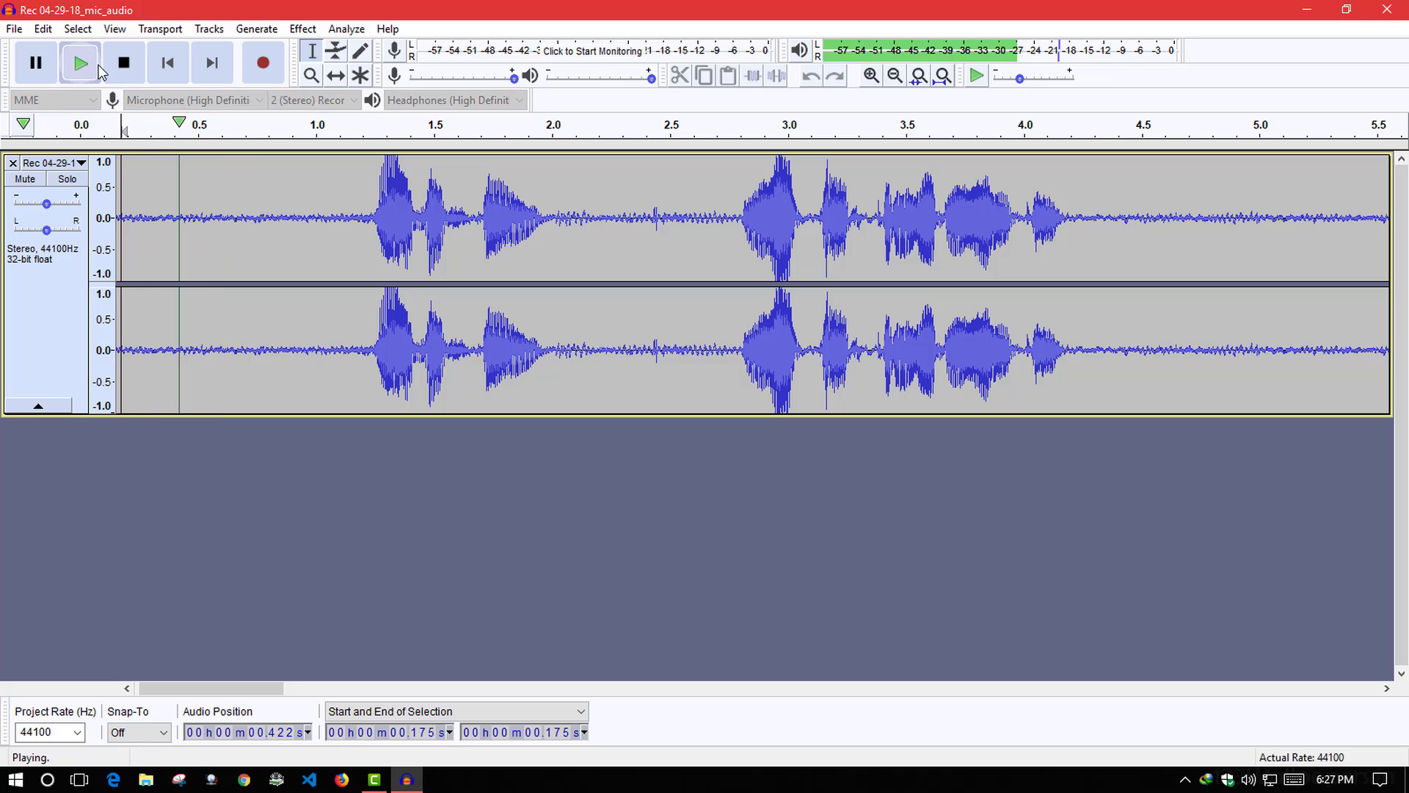
left_click(124, 66)
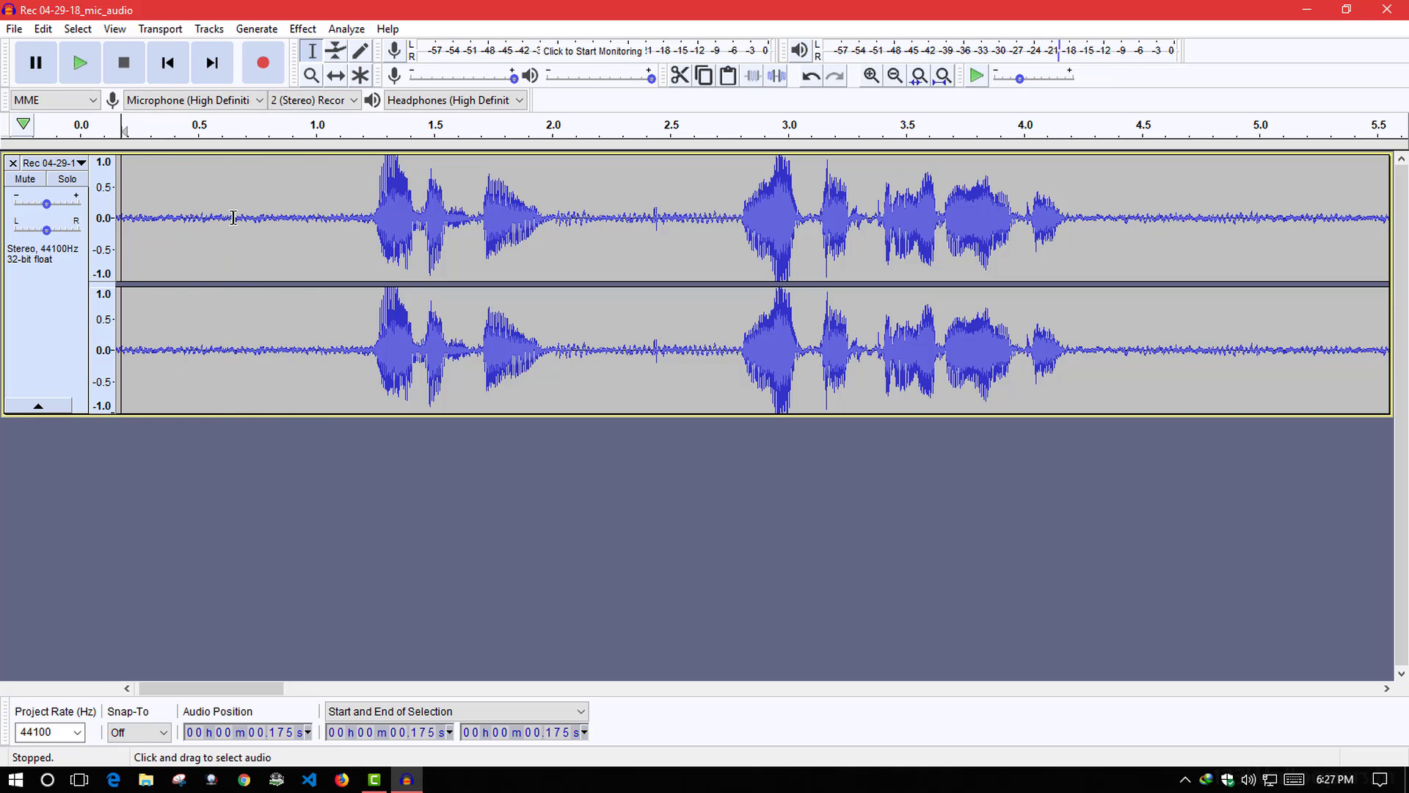
Step: Select a noise-only stretch from about 0.53 s to 0.68 s and capture it as the Noise Reduction profile
left_click_drag(241, 217, 205, 218)
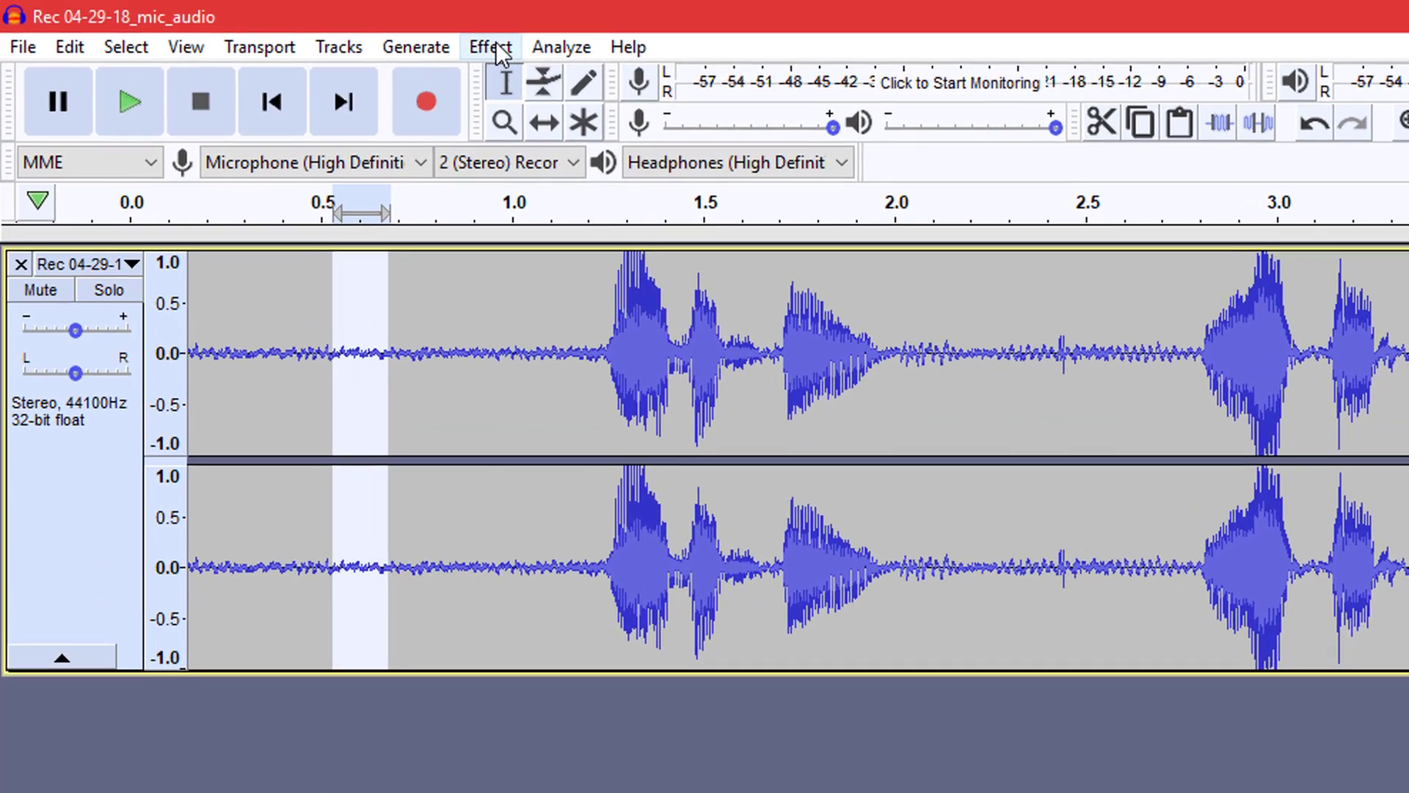
left_click(303, 28)
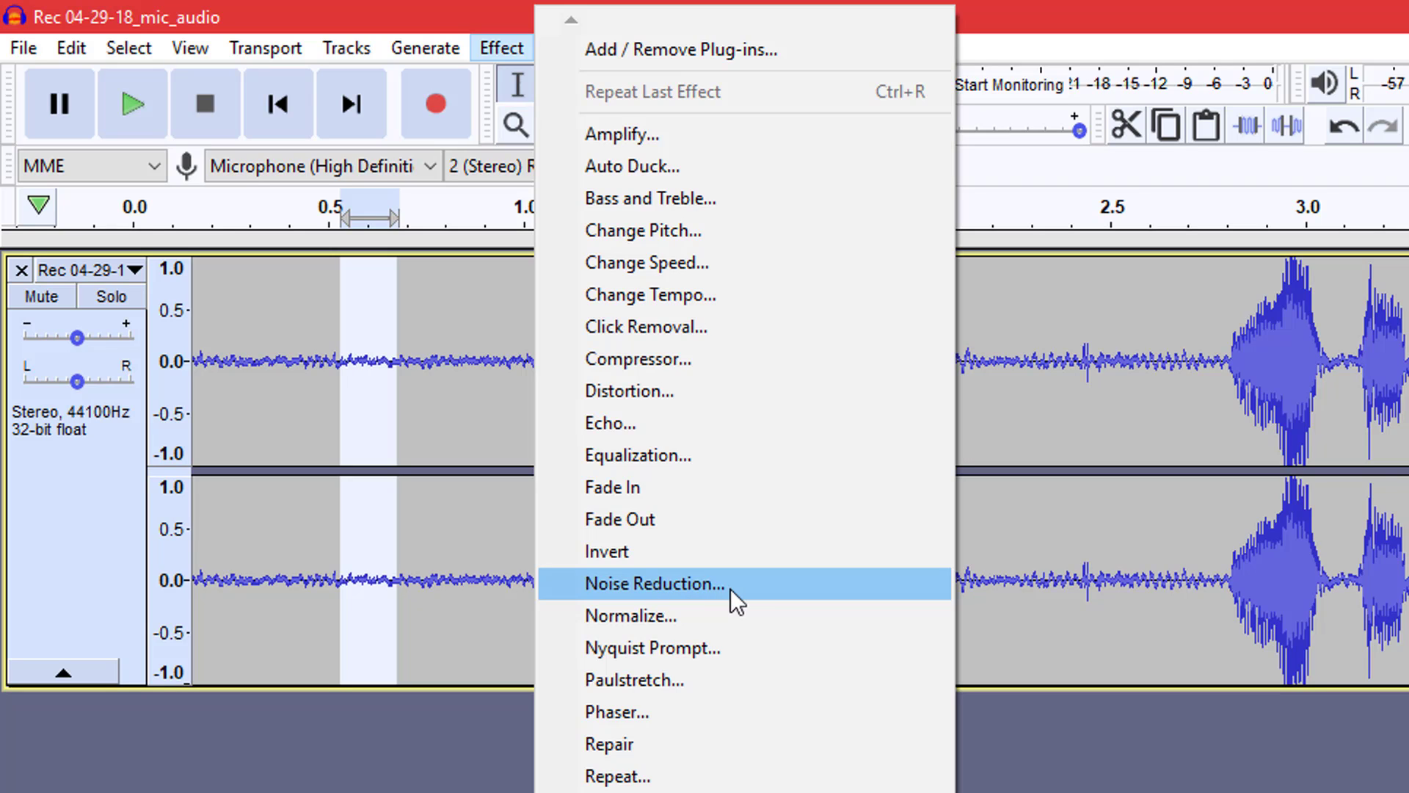
left_click(649, 585)
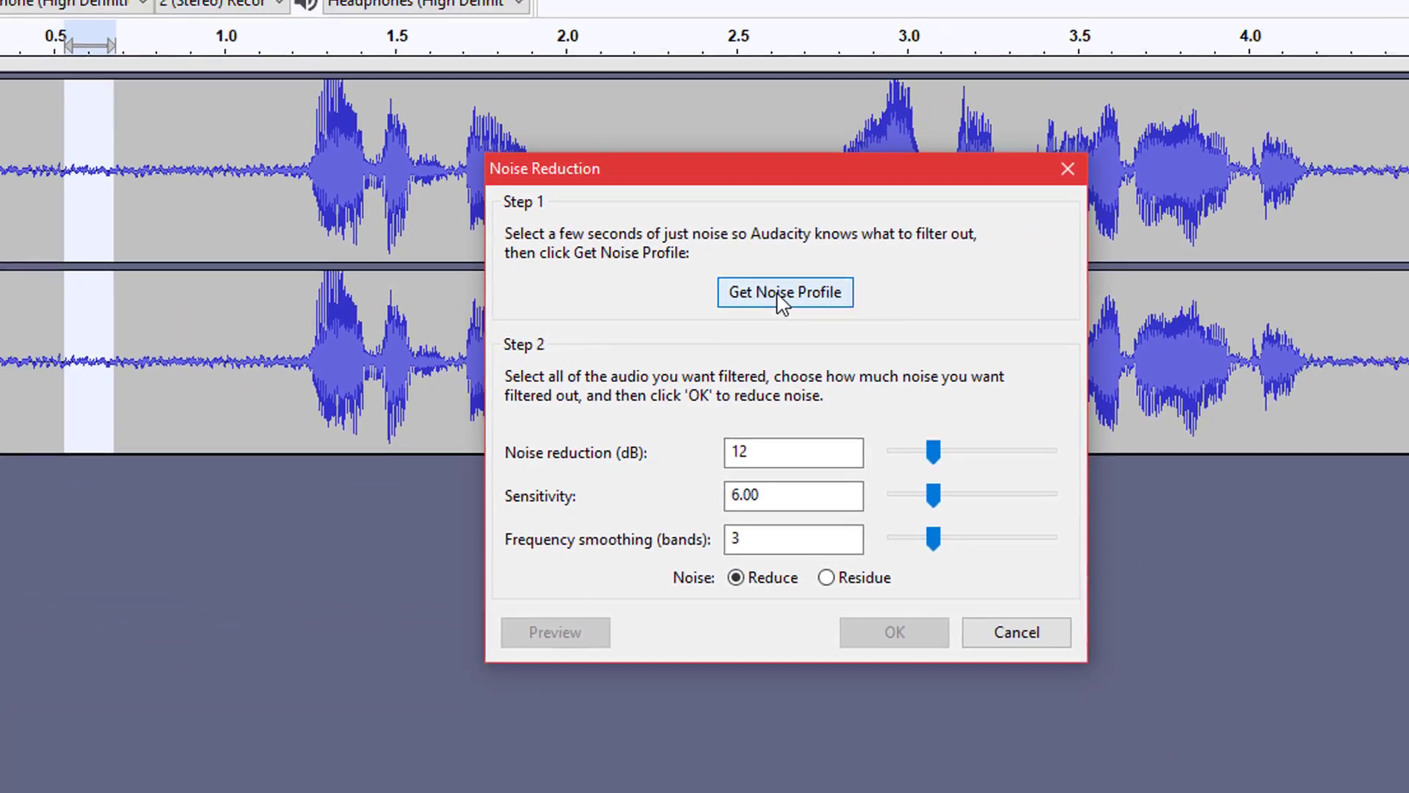
left_click(813, 288)
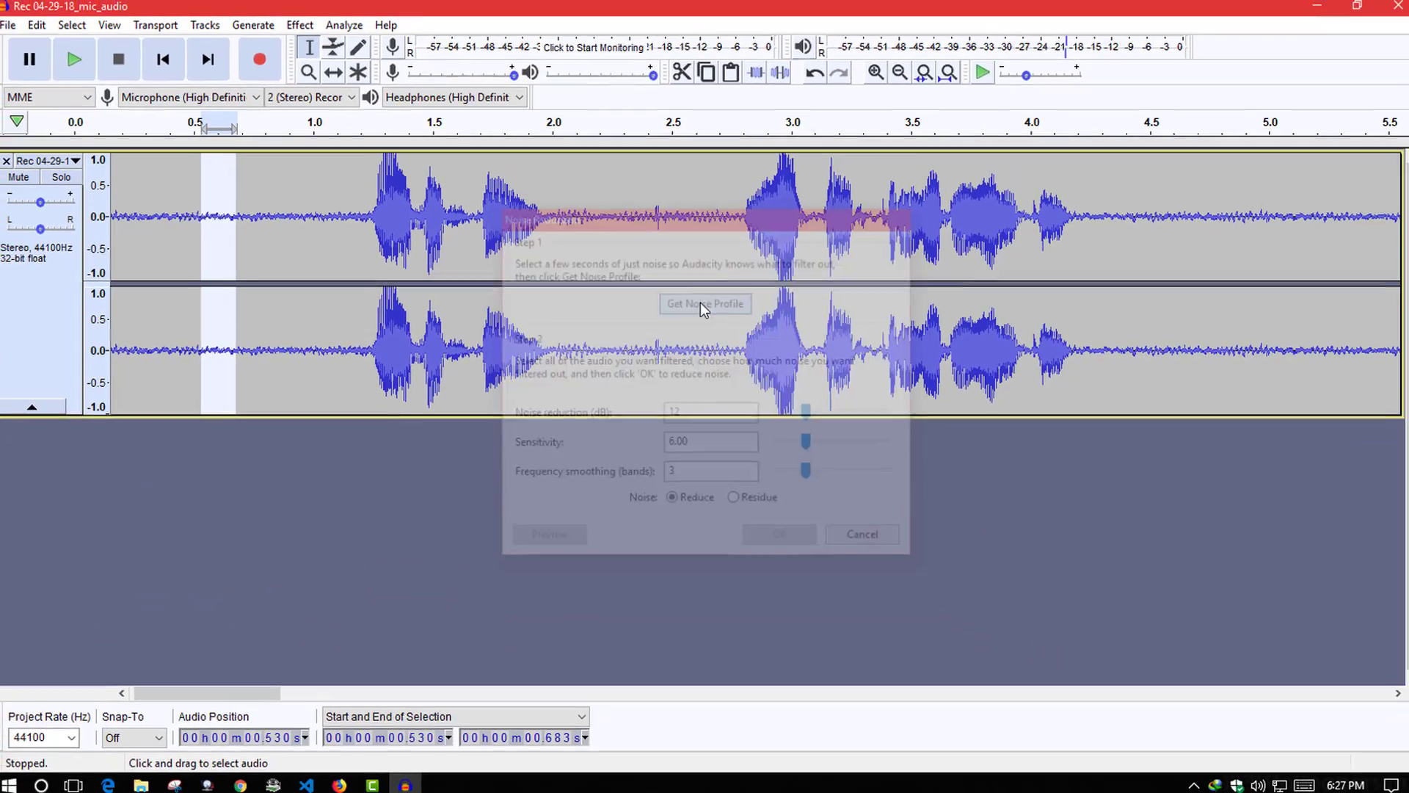
Step: Apply Noise Reduction to the entire track with 12 dB reduction, sensitivity 6.00 and 3 frequency smoothing bands
left_click(670, 294)
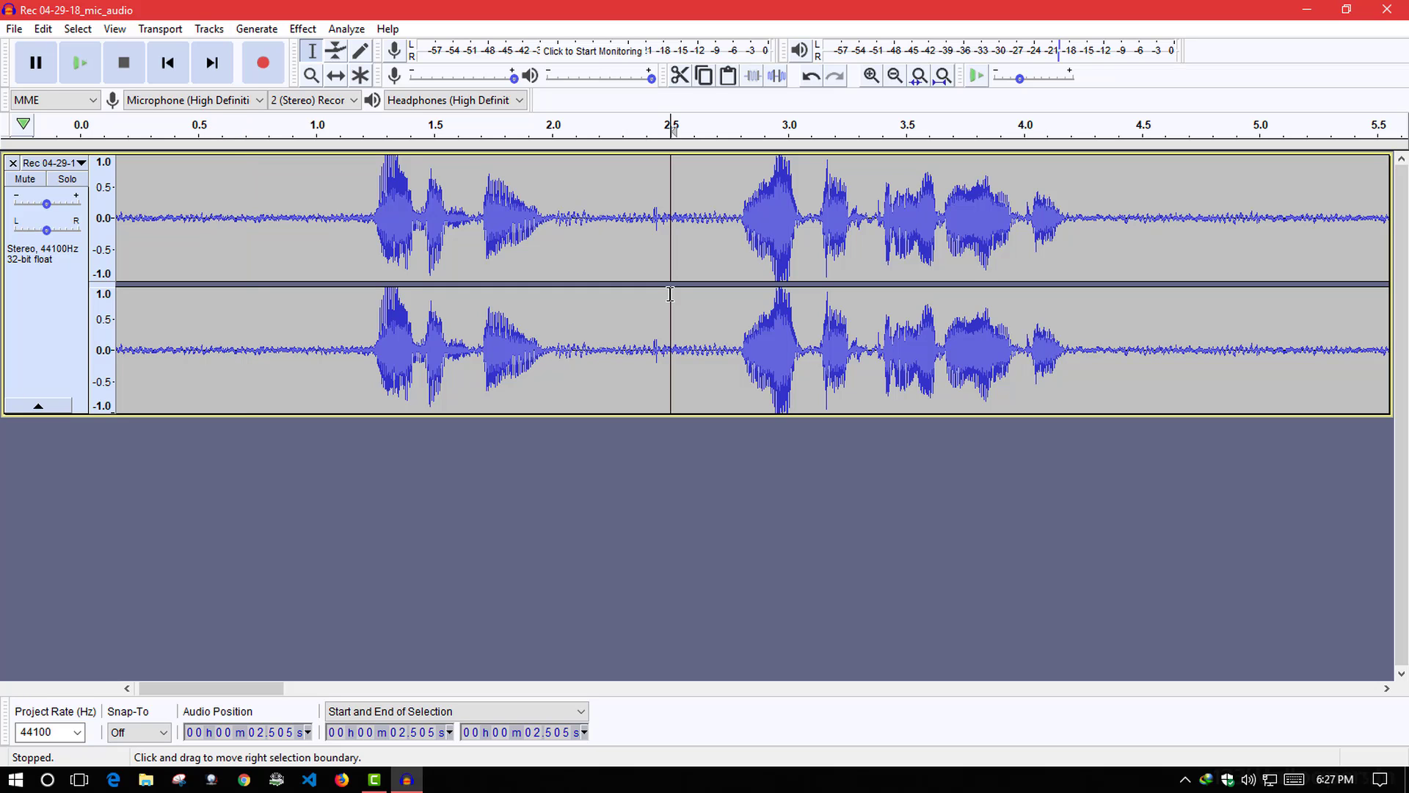
key("ctrl+a")
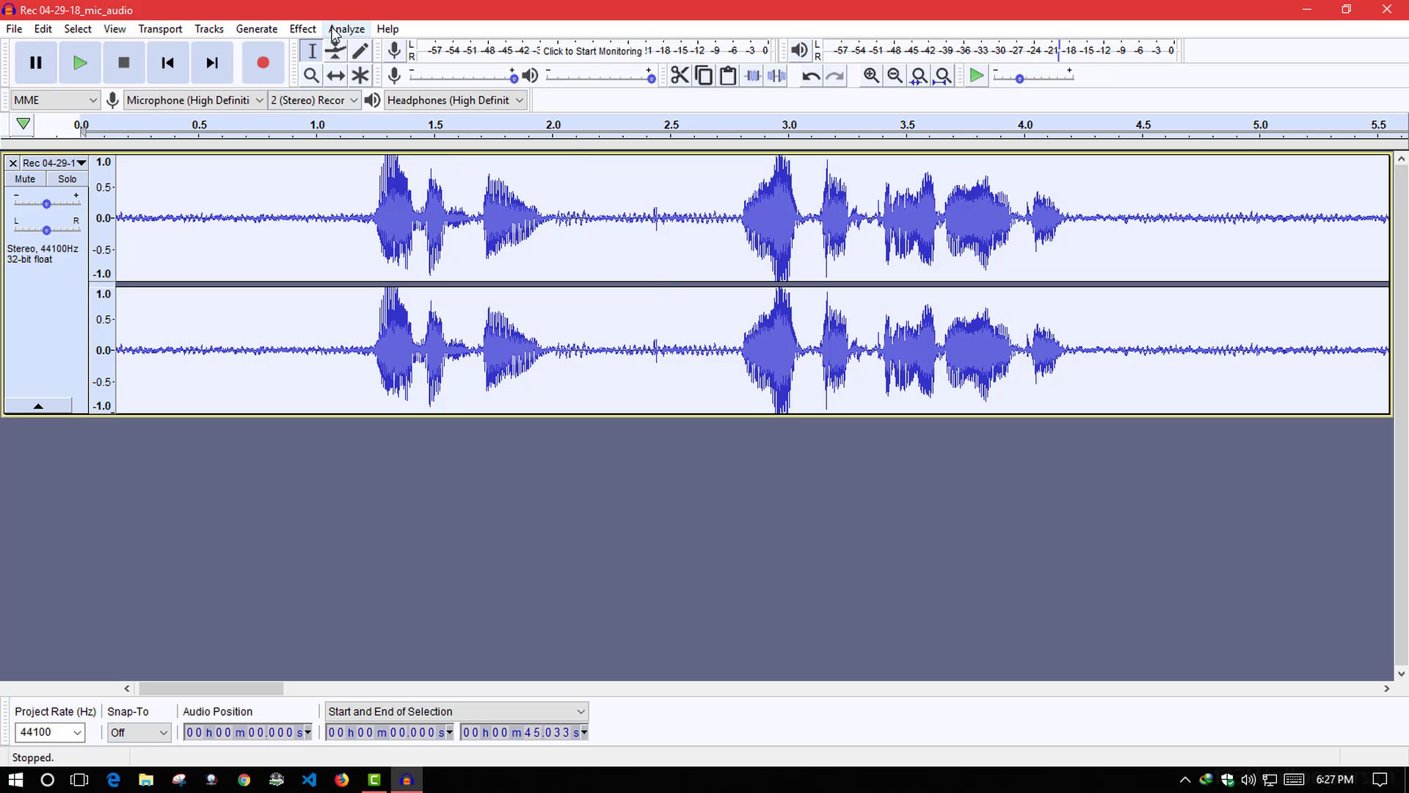
left_click(303, 28)
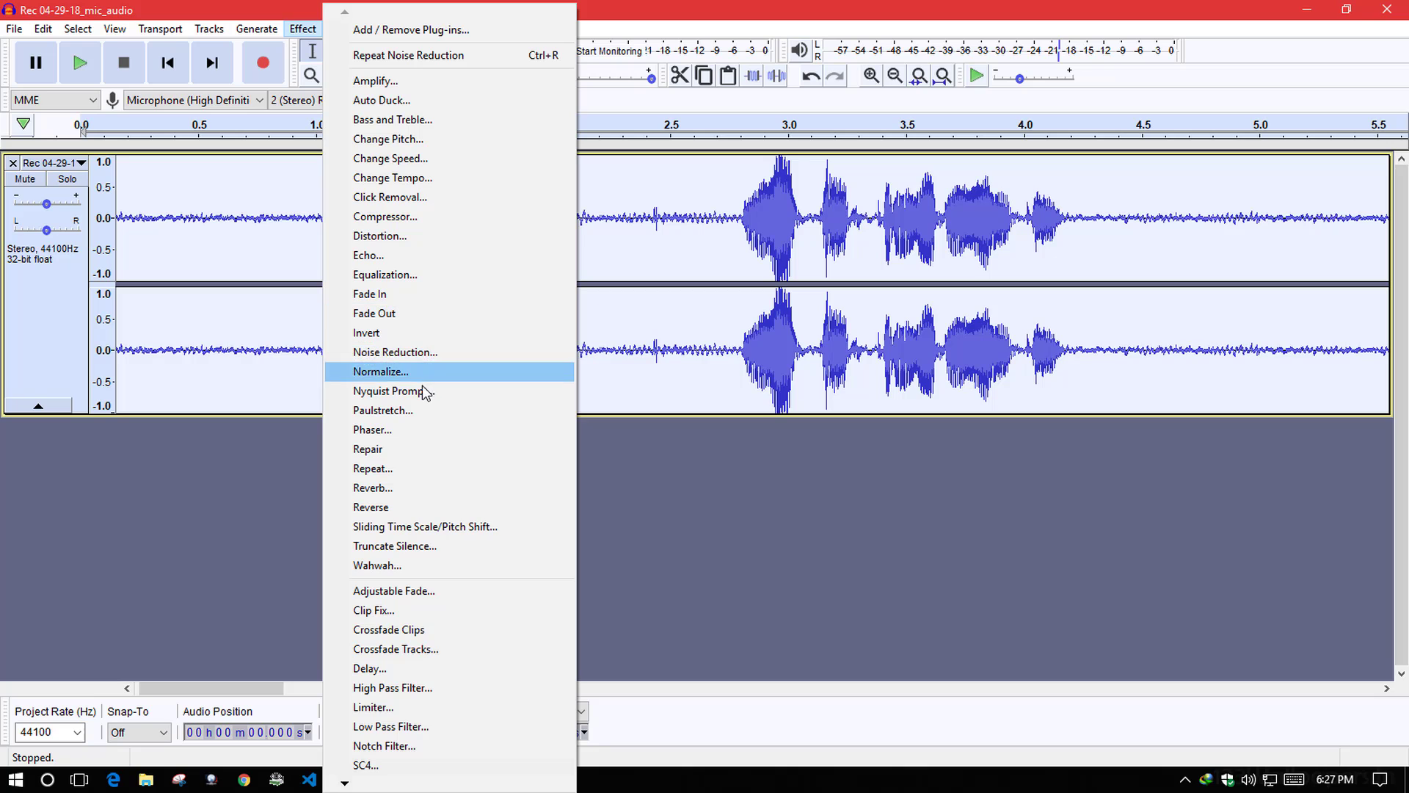
left_click(412, 356)
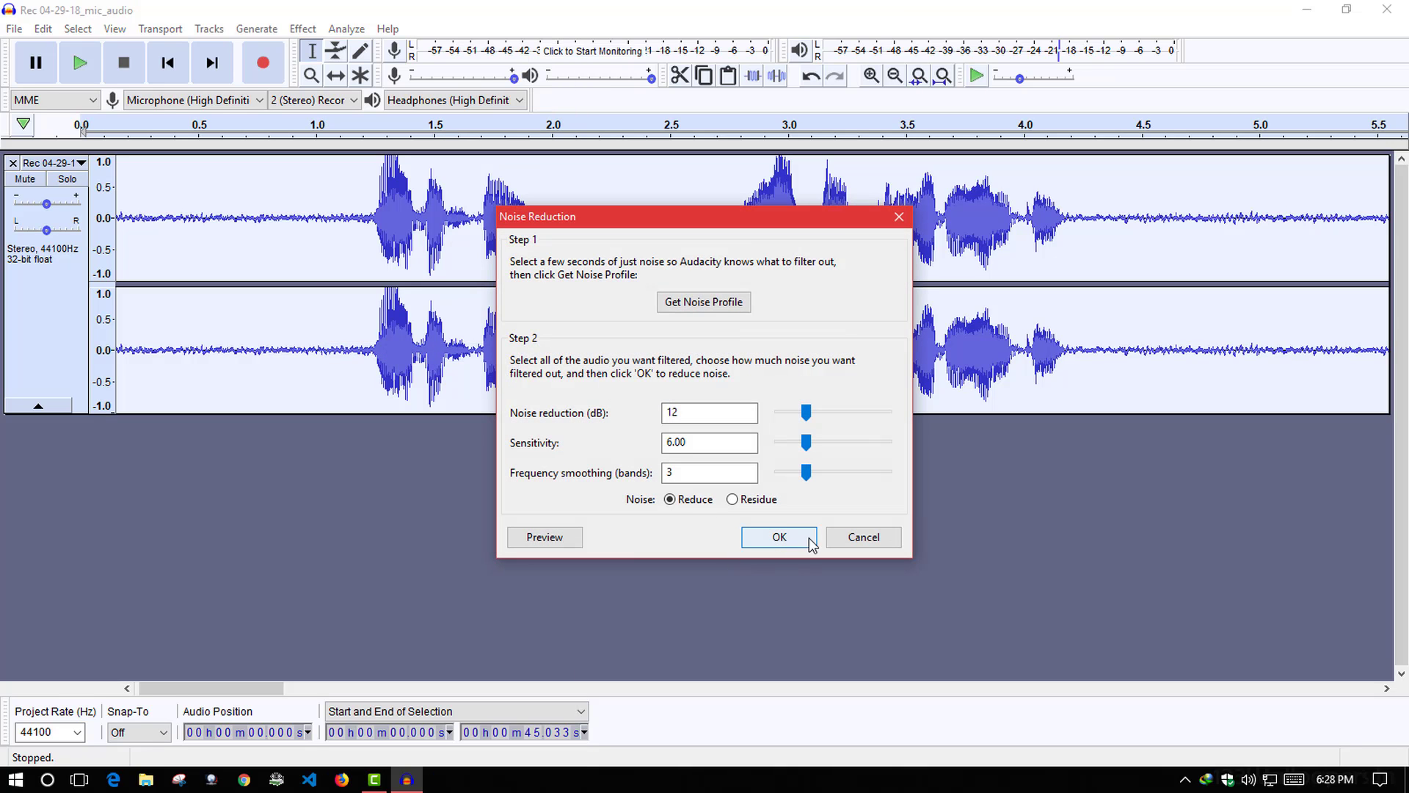
left_click(768, 542)
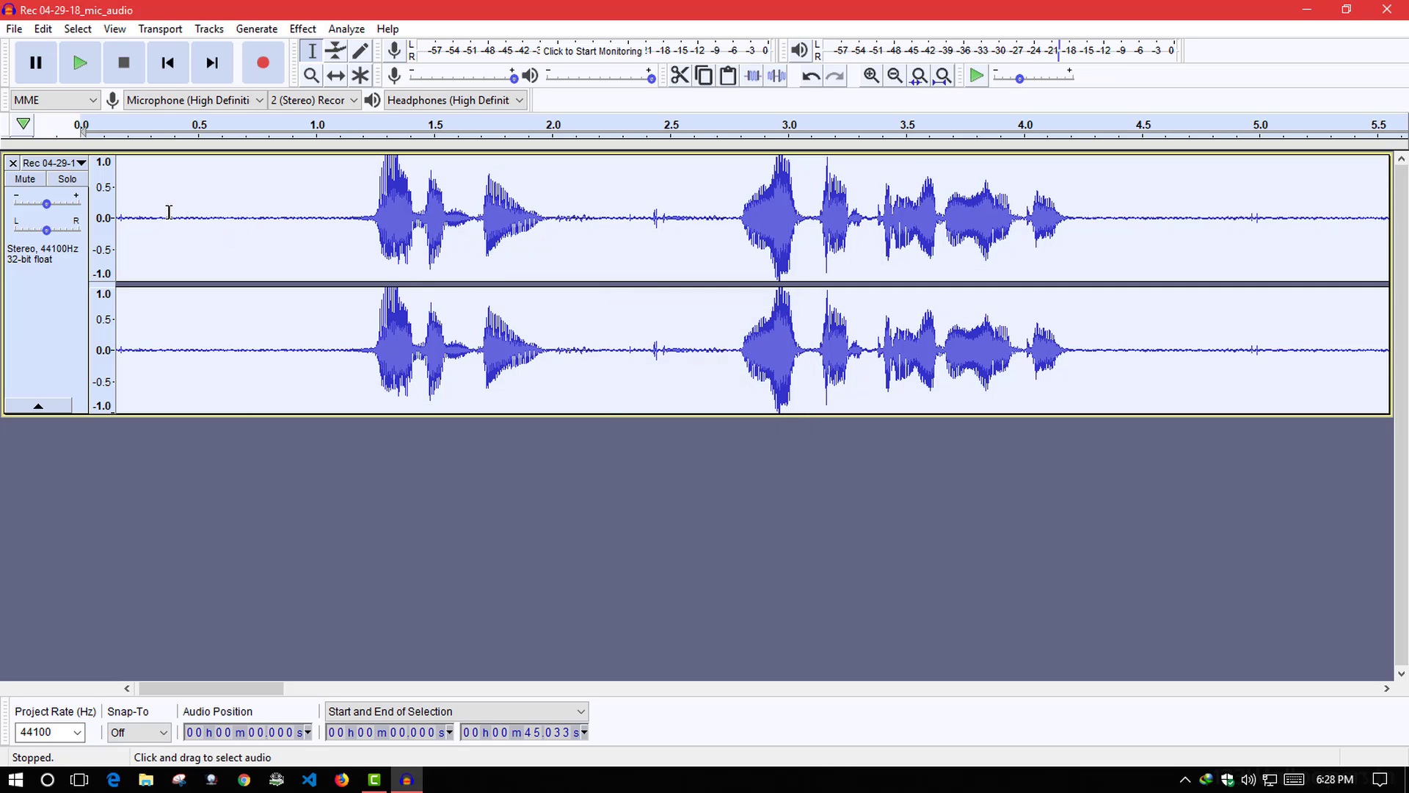
Step: Play the opening of the noise-reduced track twice from about 0.2 s to check the remaining background noise
left_click_drag(169, 213, 260, 217)
left_click(279, 219)
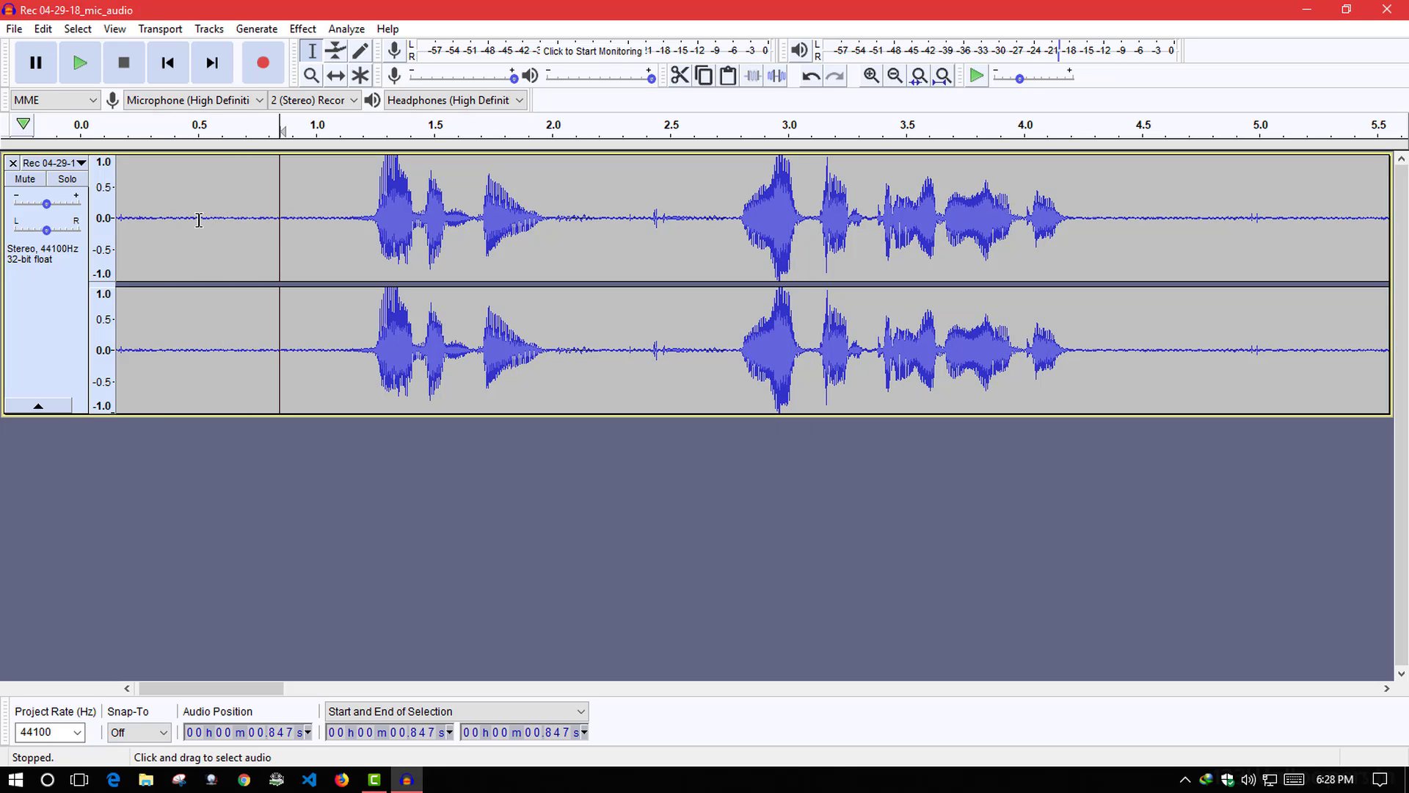
left_click(128, 218)
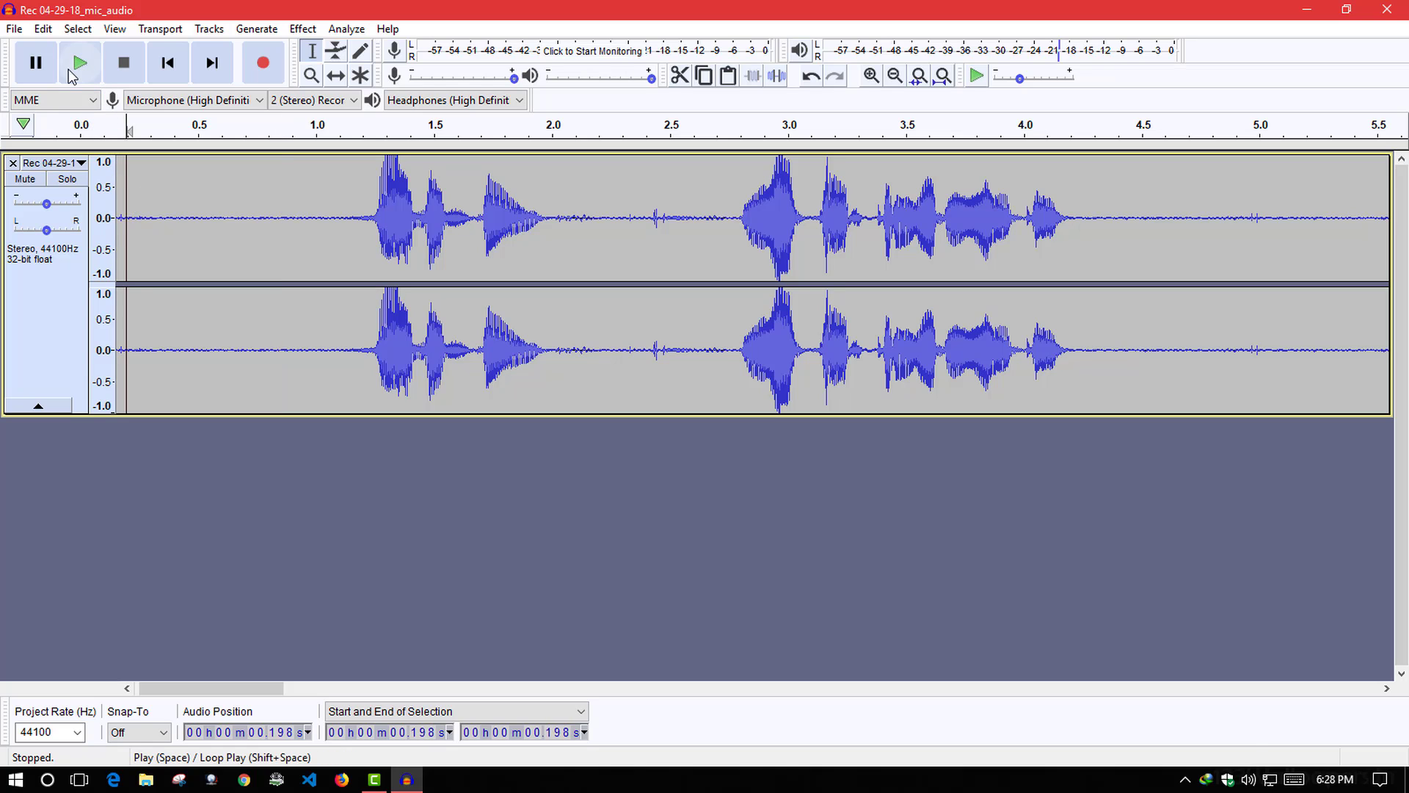
left_click(77, 73)
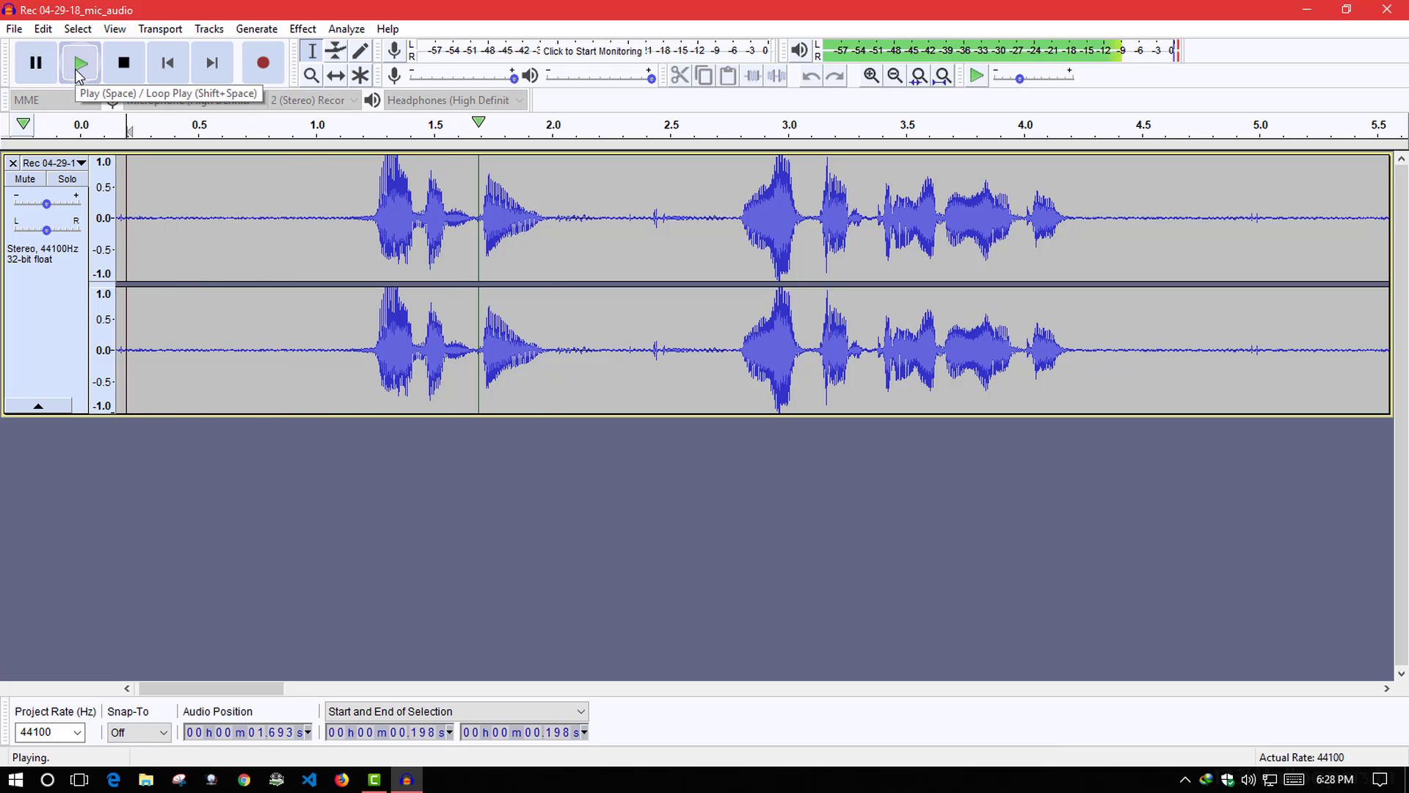
left_click(125, 66)
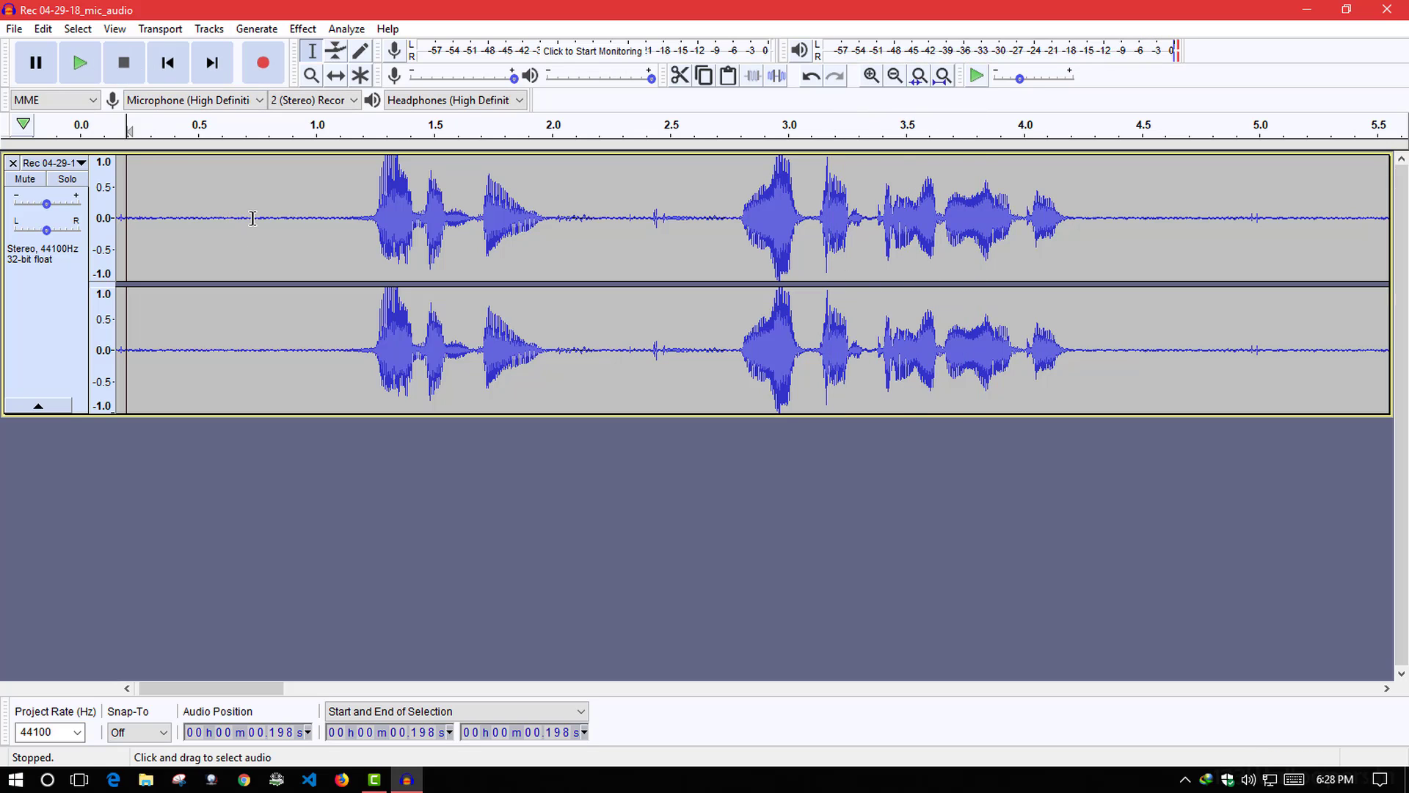
left_click_drag(251, 218, 229, 218)
left_click(123, 227)
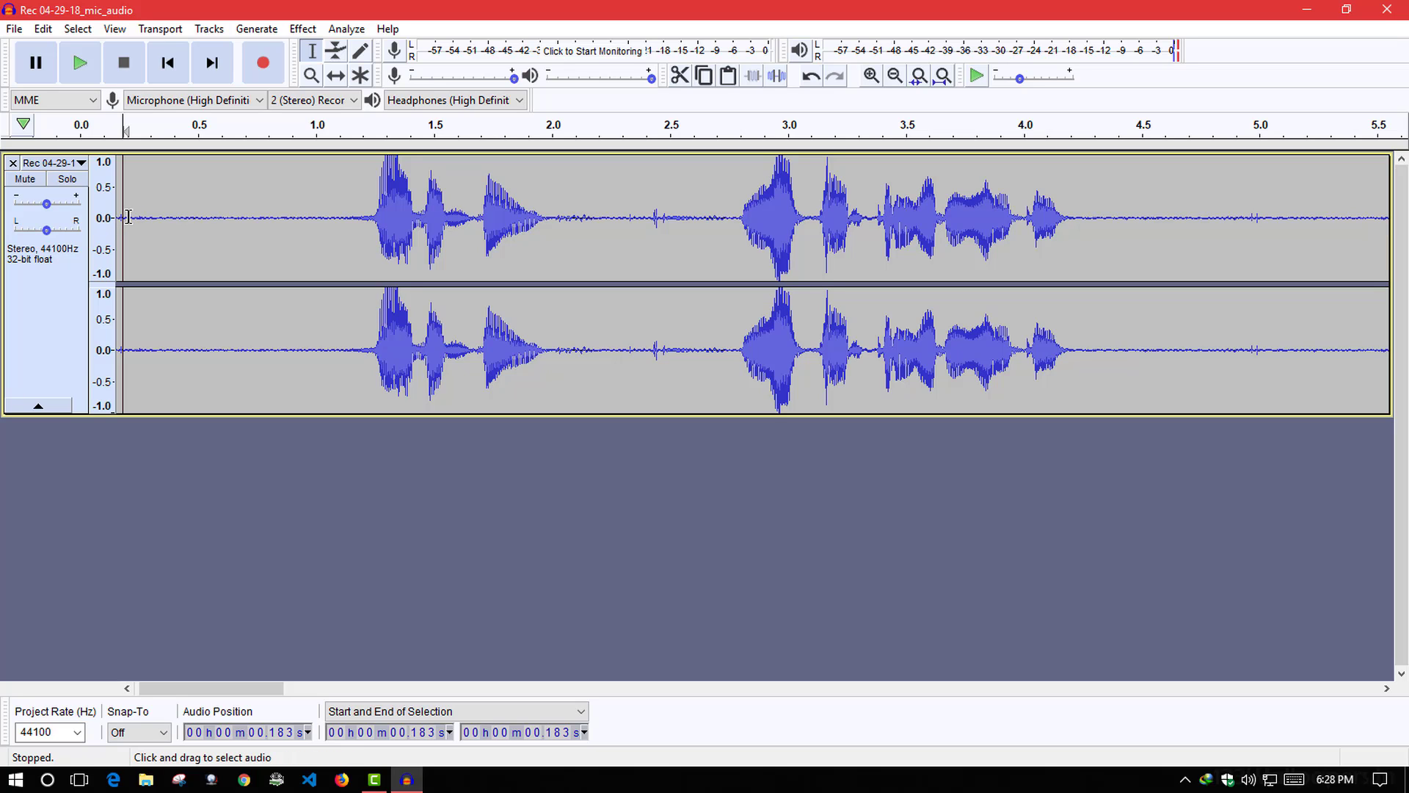
left_click(91, 73)
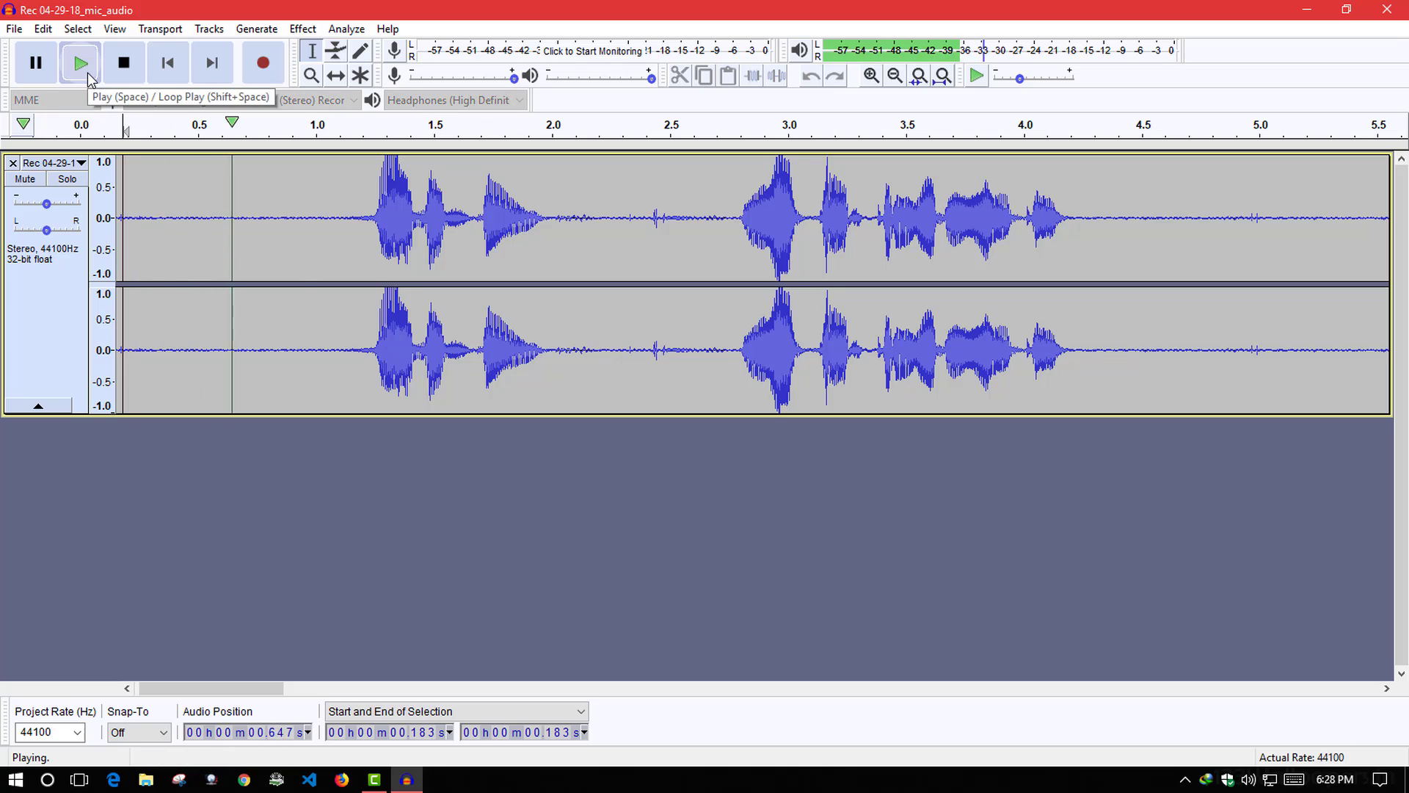
key("space")
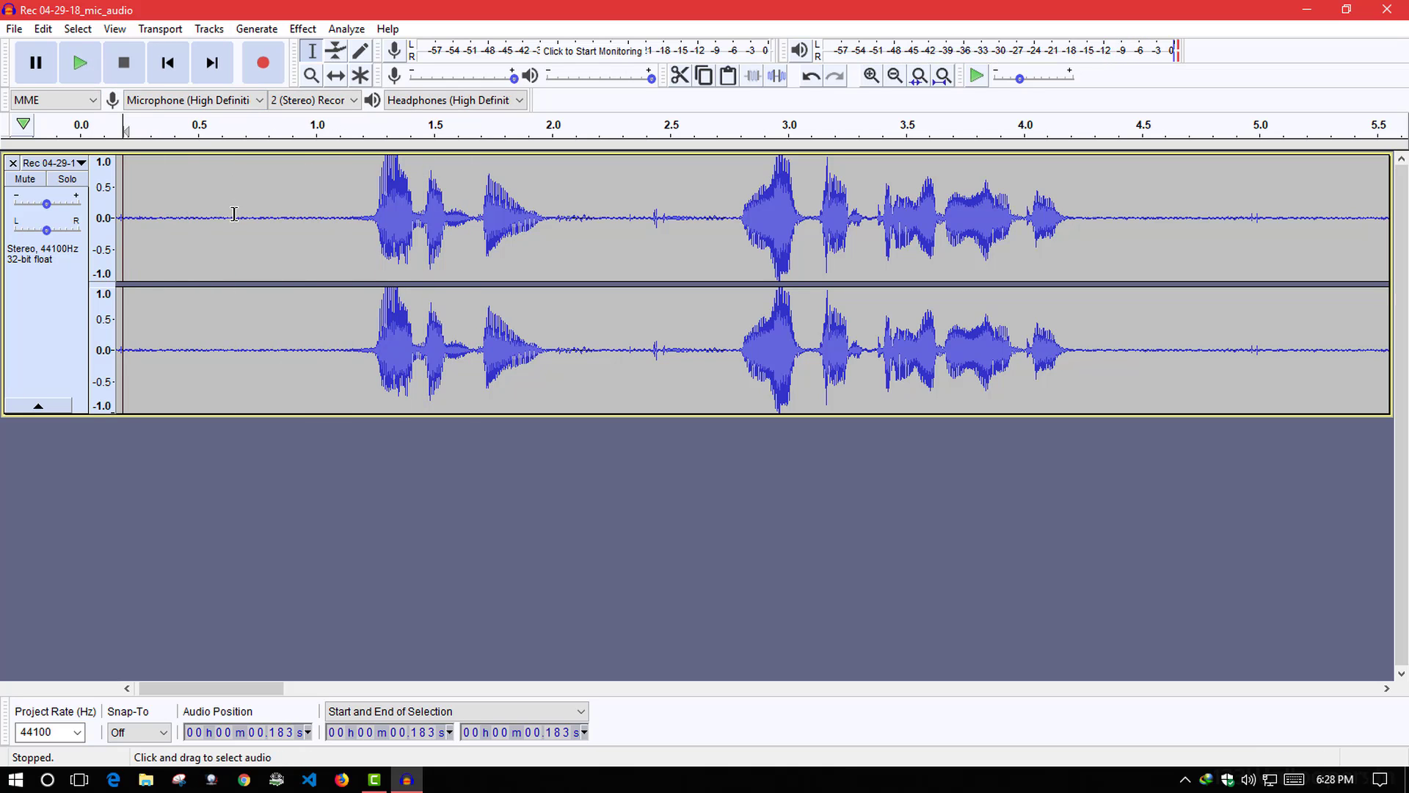
left_click_drag(234, 214, 217, 211)
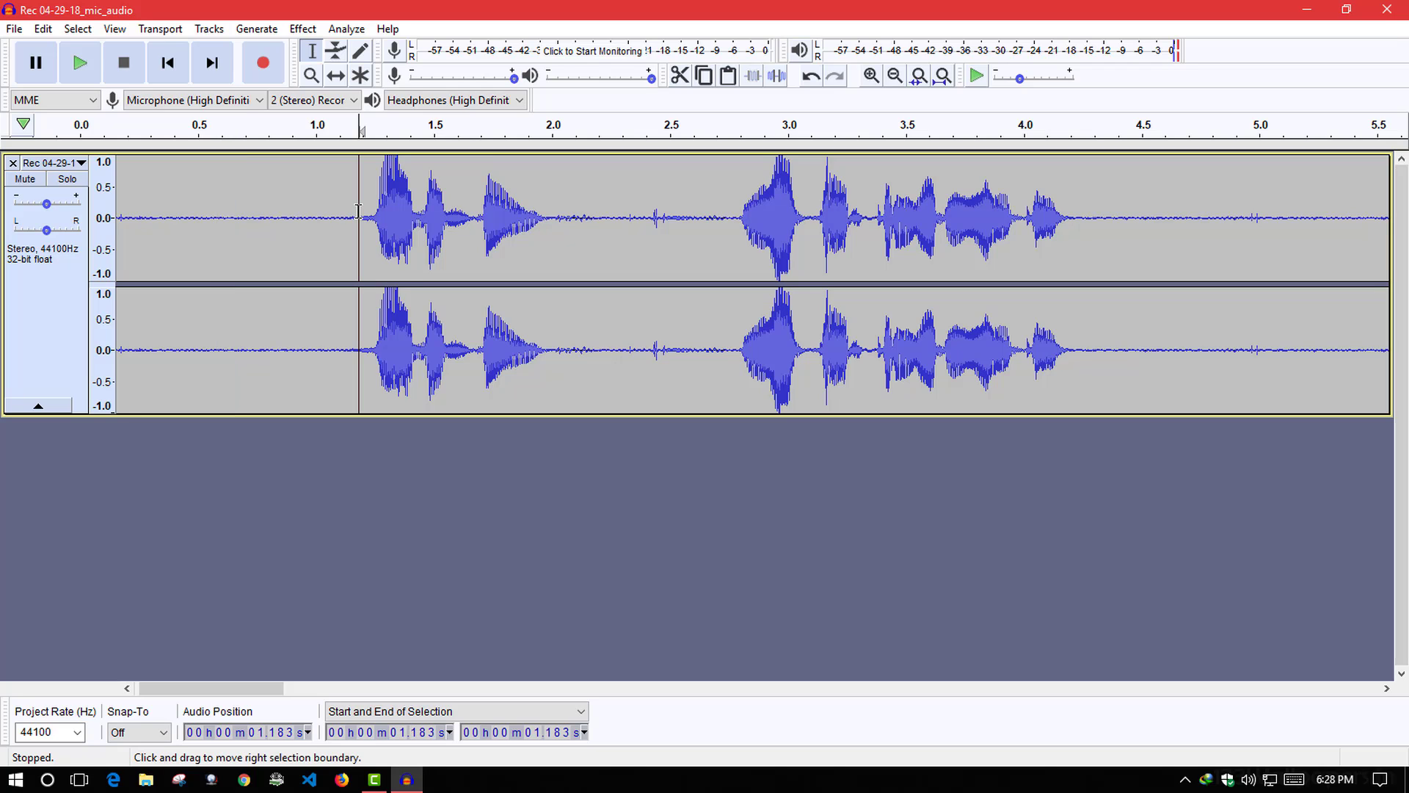
Step: Apply Noise Reduction a second time to the entire track using the captured noise profile
left_click(220, 212)
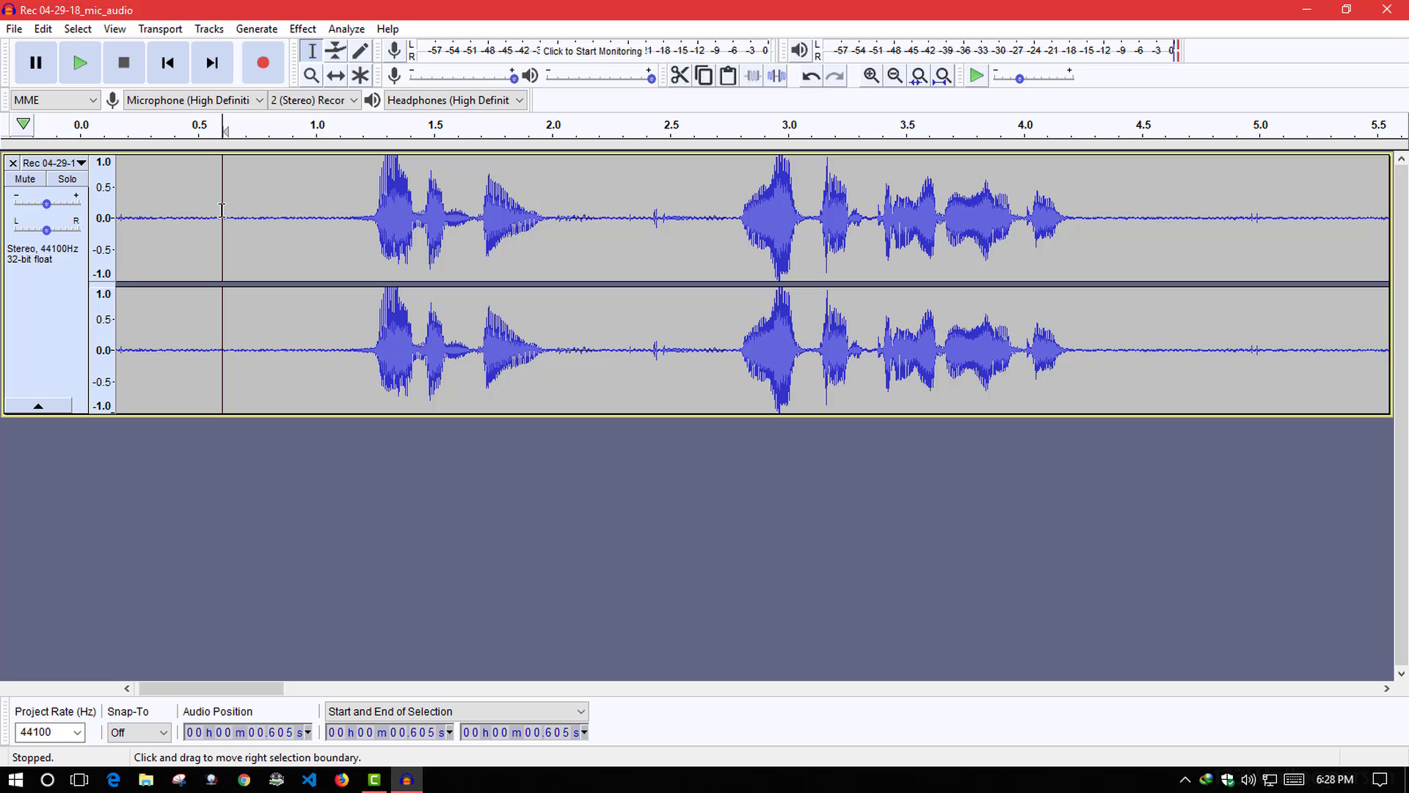
key("ctrl+a")
left_click(302, 29)
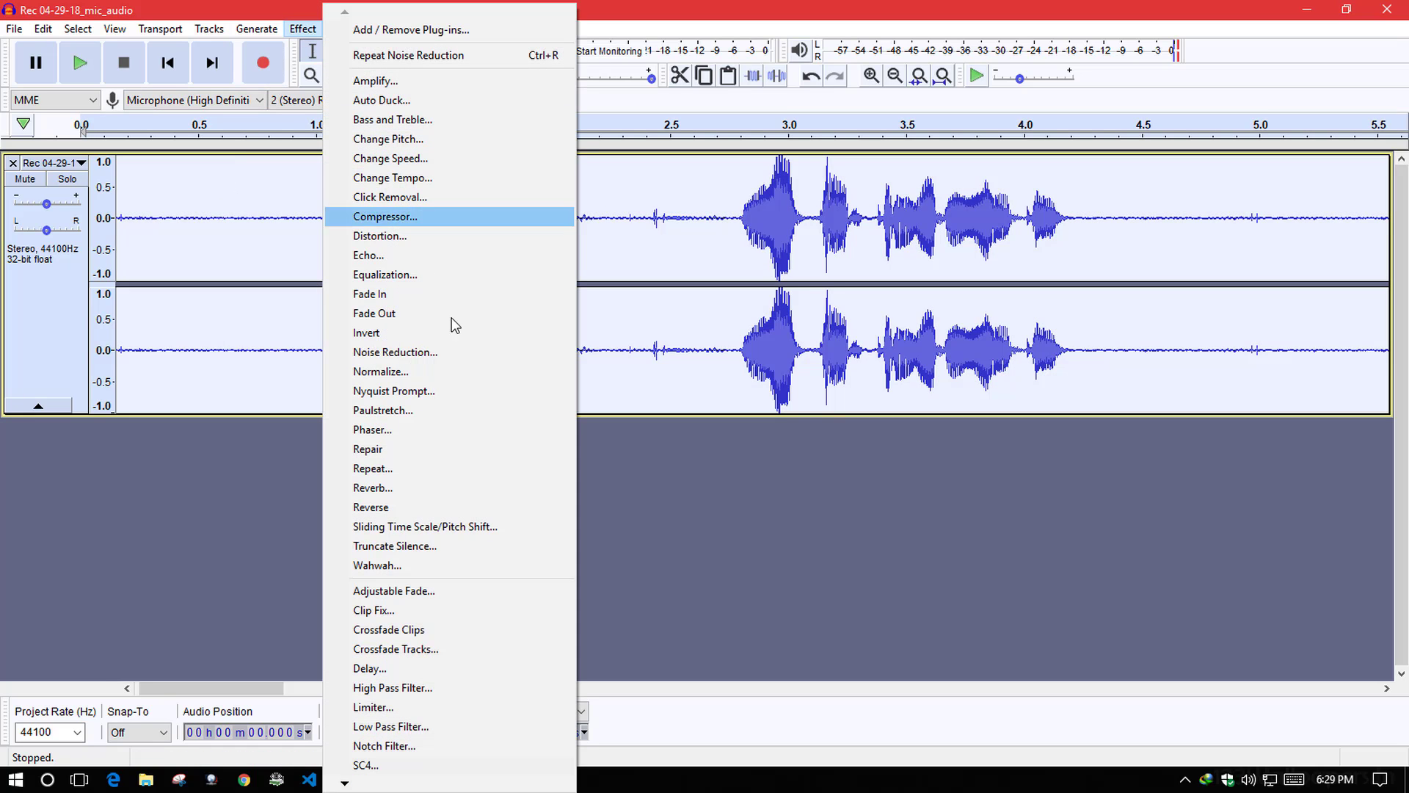
left_click(389, 353)
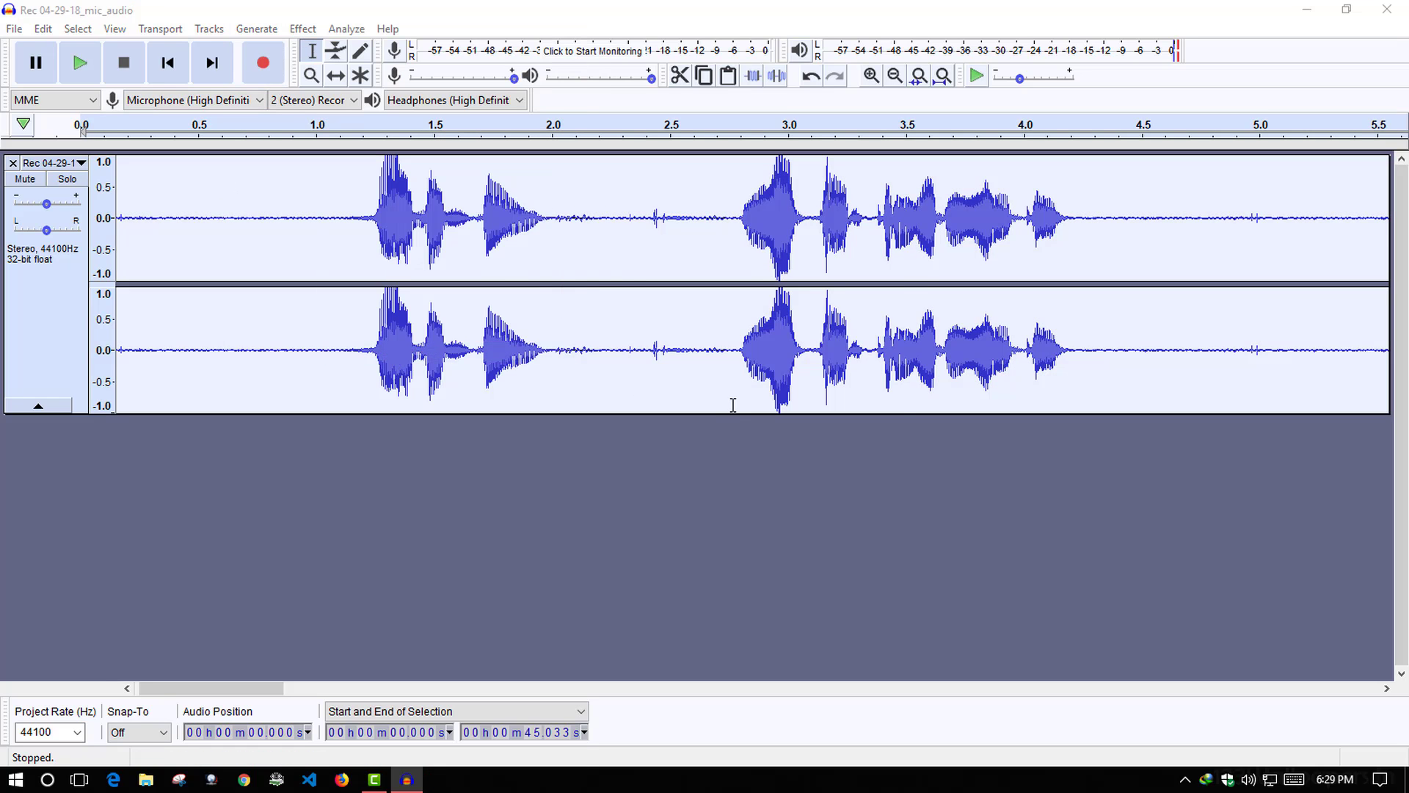
left_click(811, 543)
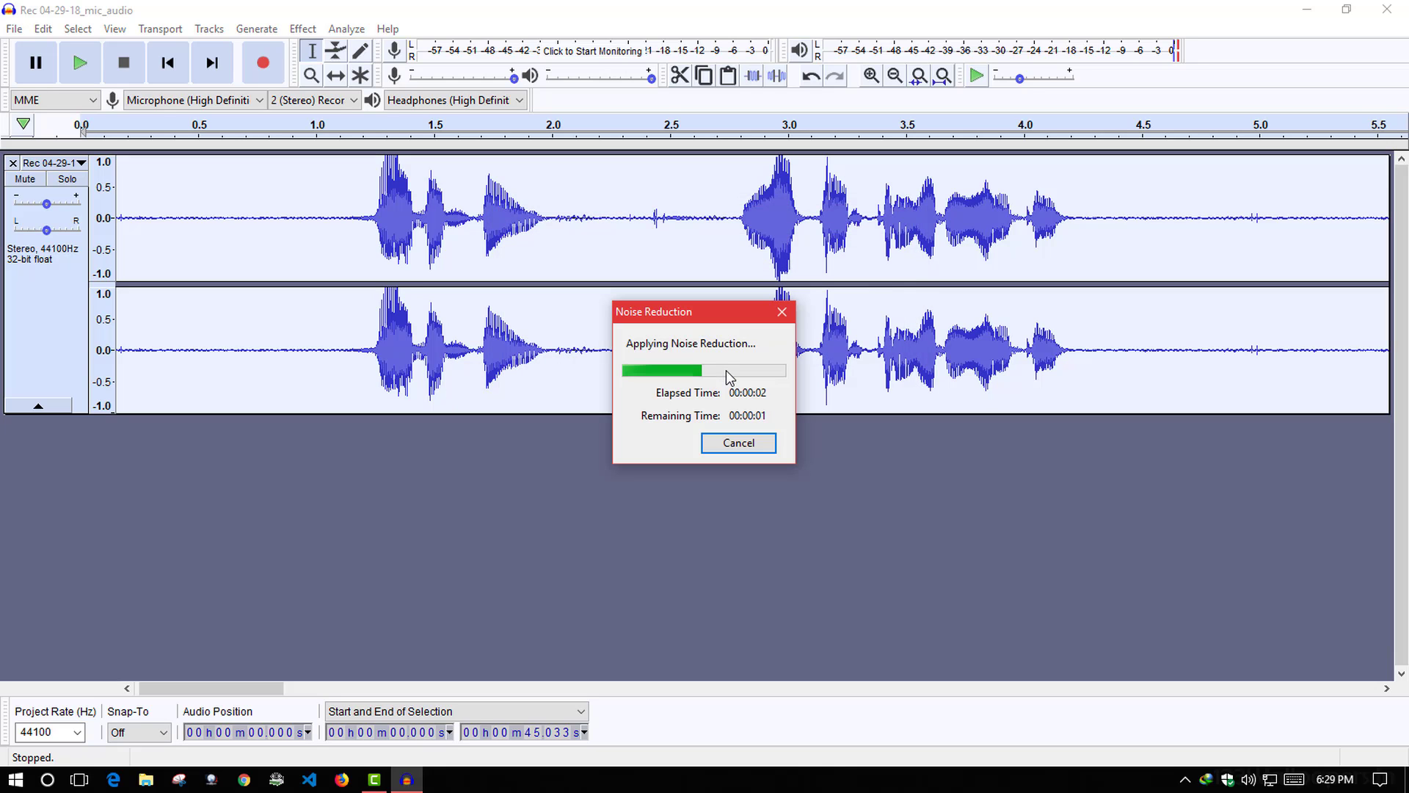
Step: Play the track from about 0.4 s to judge how the voice sounds with noise reduction applied twice
left_click(179, 213)
left_click(82, 63)
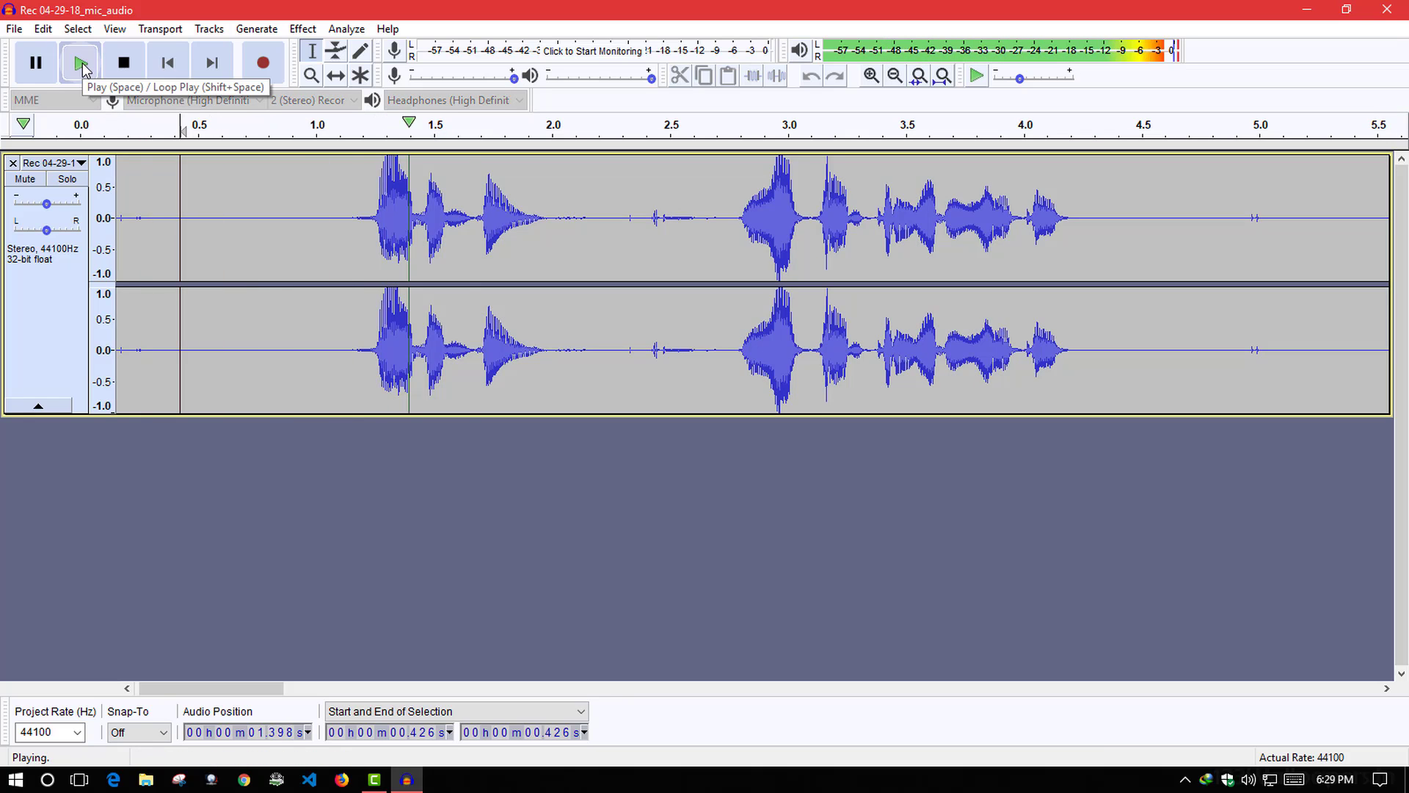
left_click(126, 63)
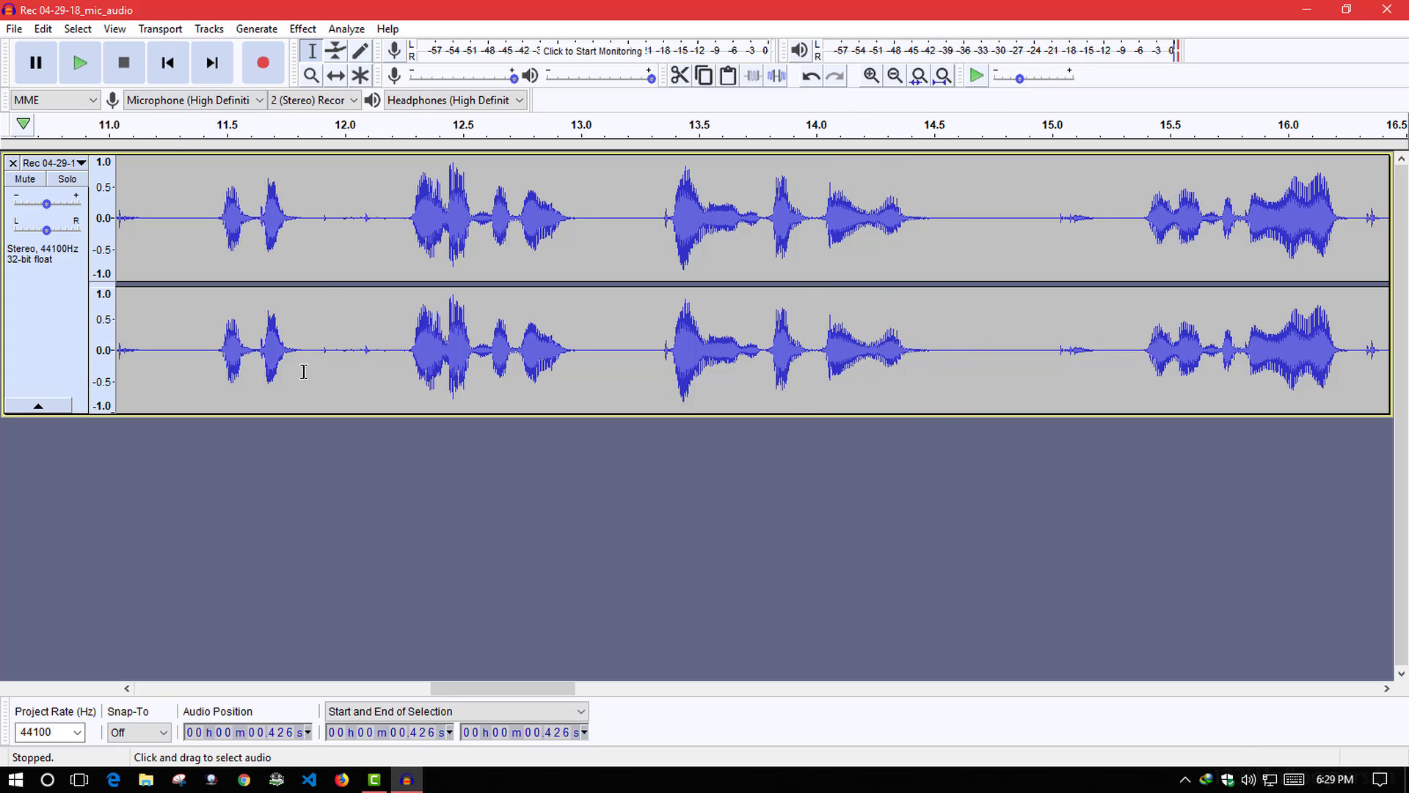
Step: Return to the beginning of the track and undo the second noise reduction
left_click_drag(353, 345, 50, 289)
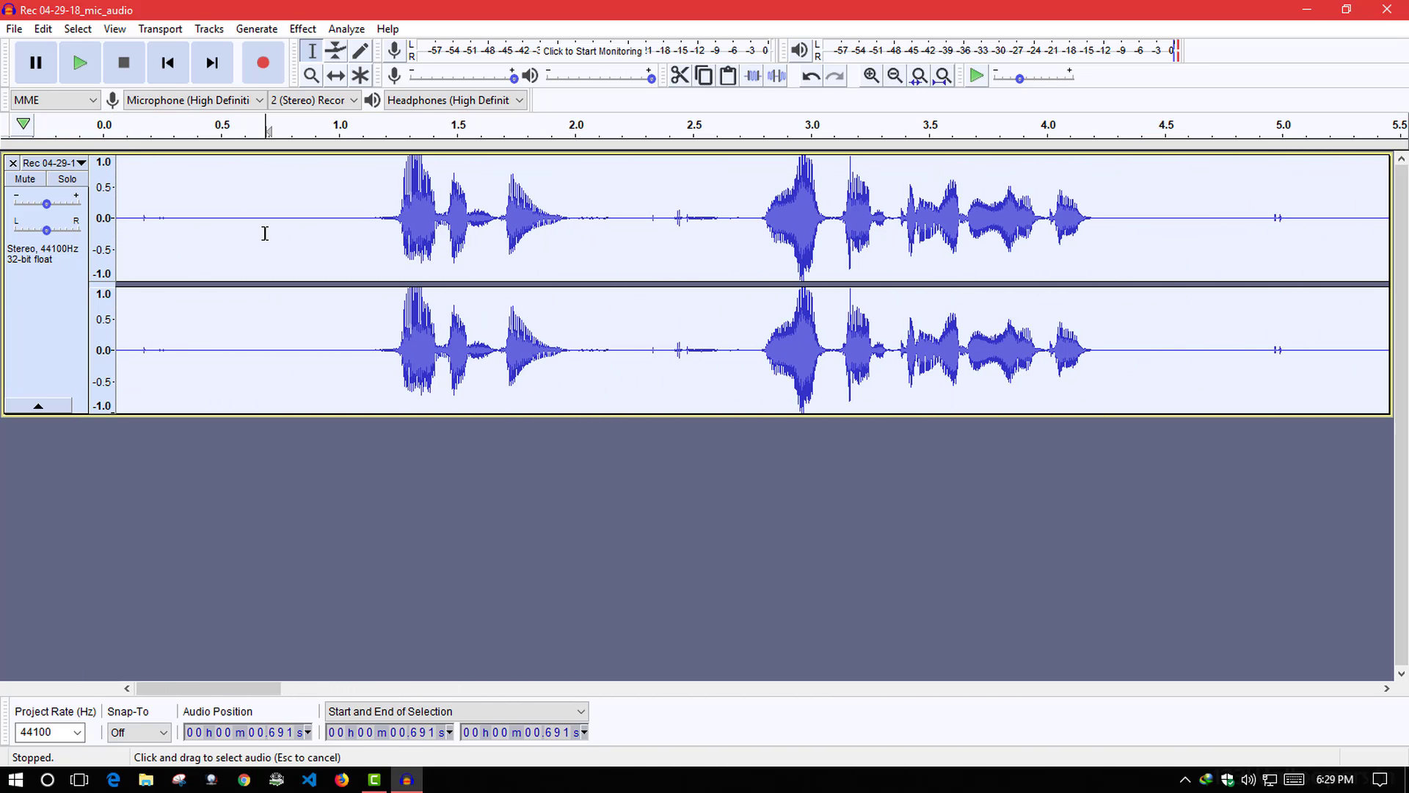
left_click(265, 233)
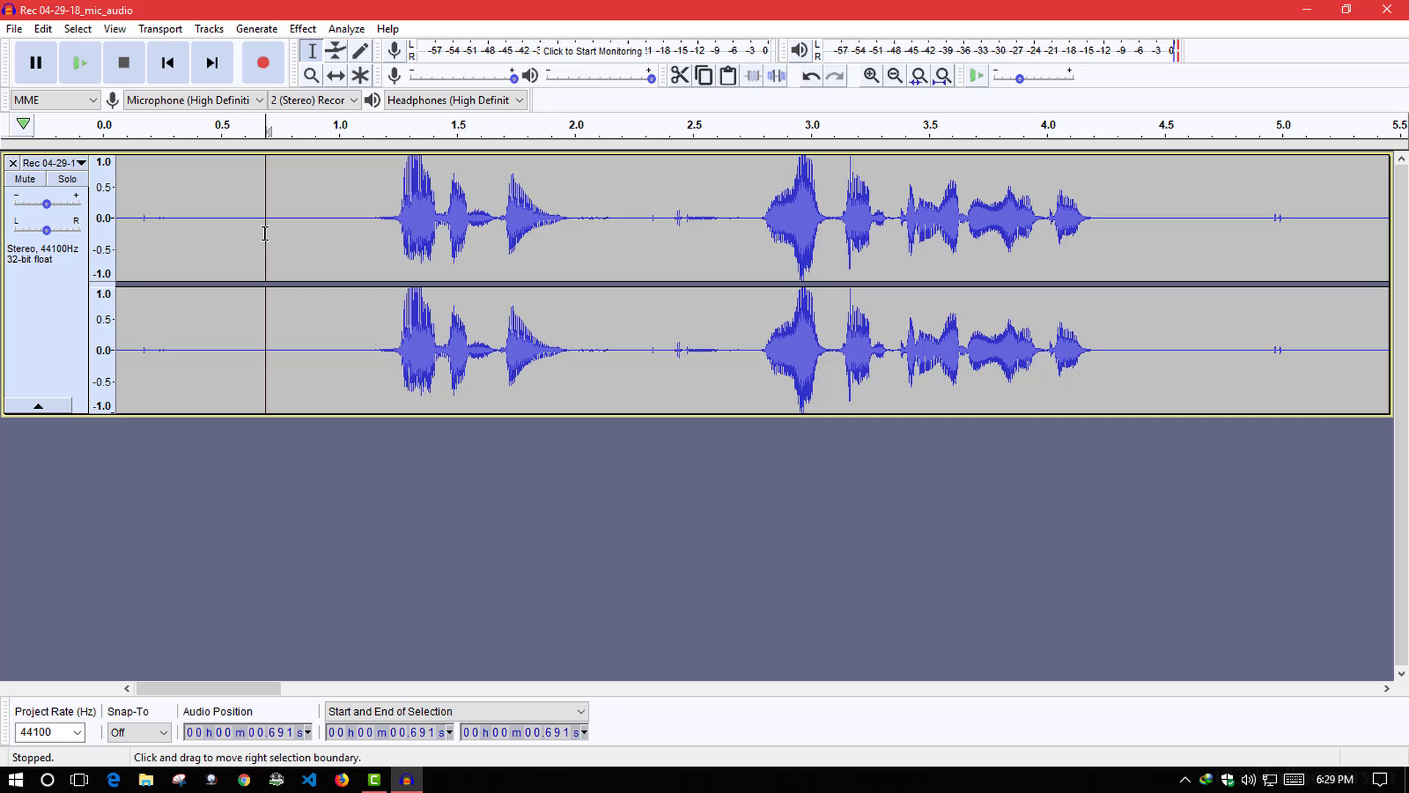
key("ctrl+z")
Step: Play the opening of the track from about 0.02 s to check how it sounds with a single noise reduction
left_click_drag(315, 235, 120, 210)
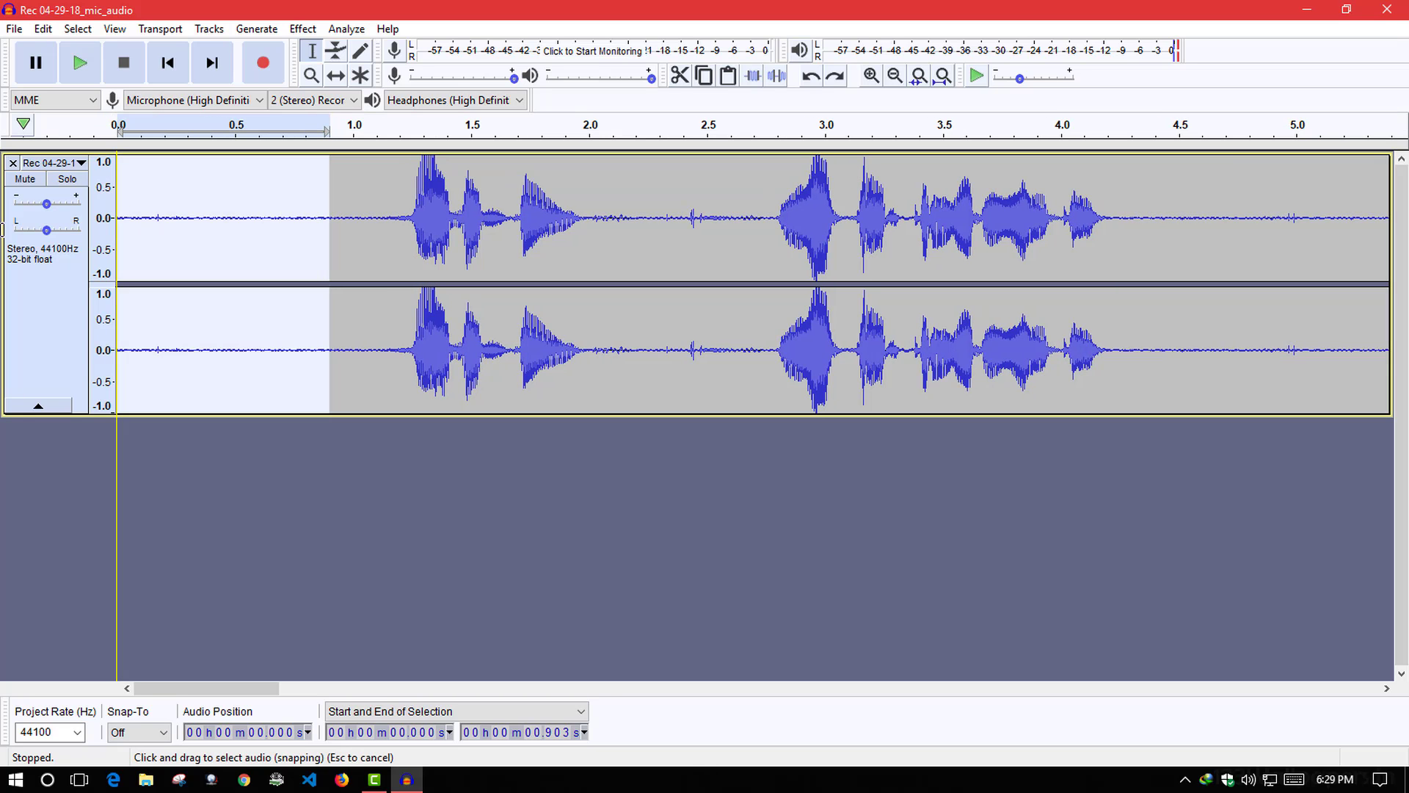
left_click(120, 210)
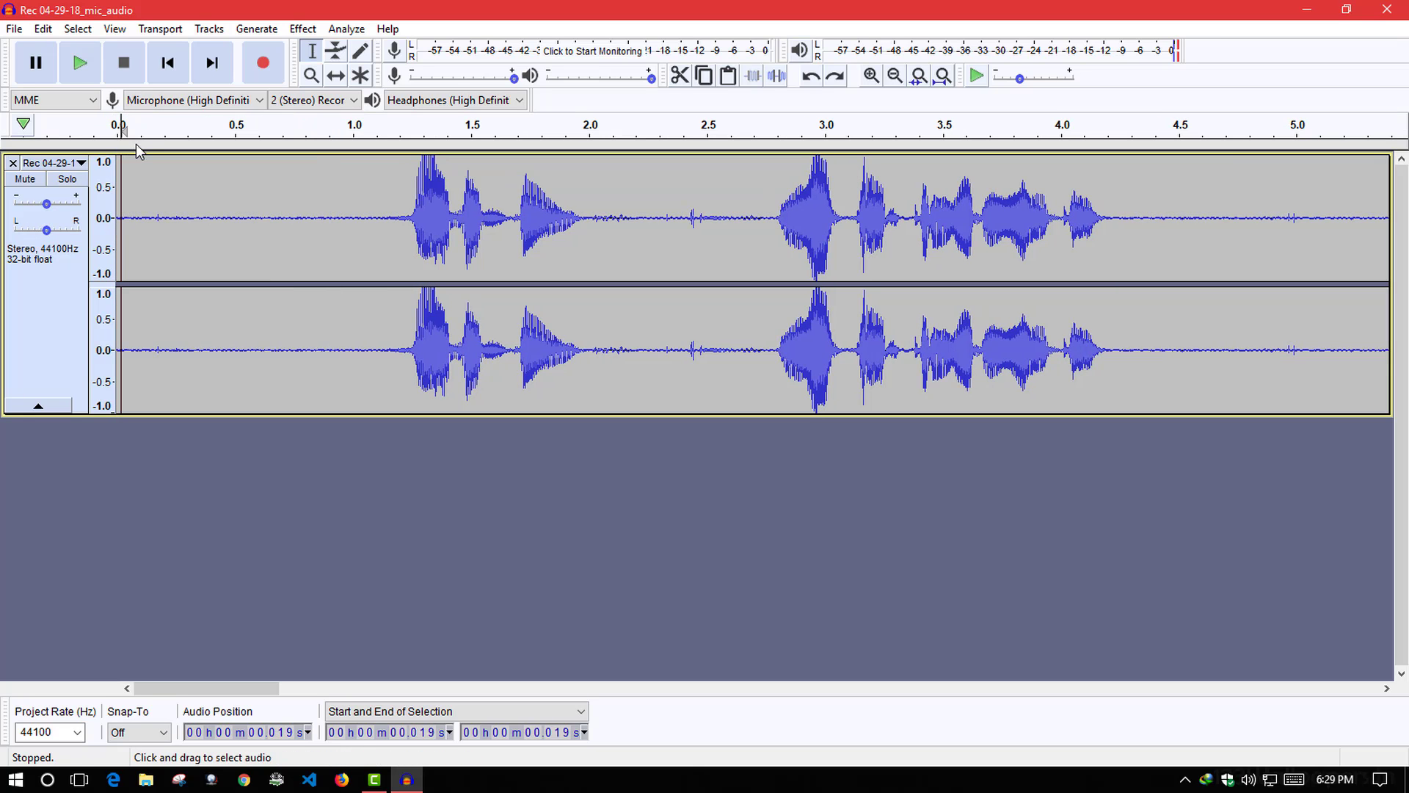
left_click(79, 63)
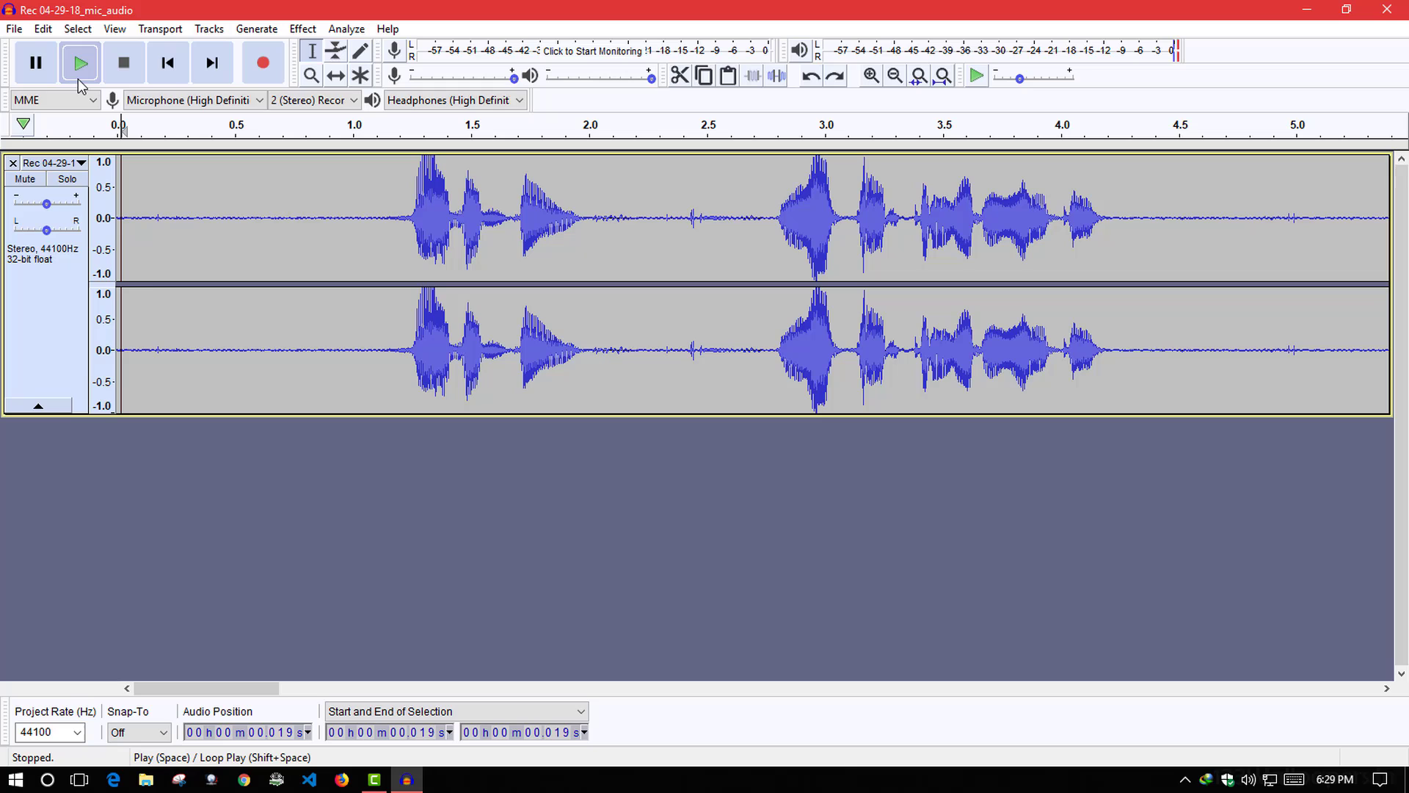
left_click(123, 63)
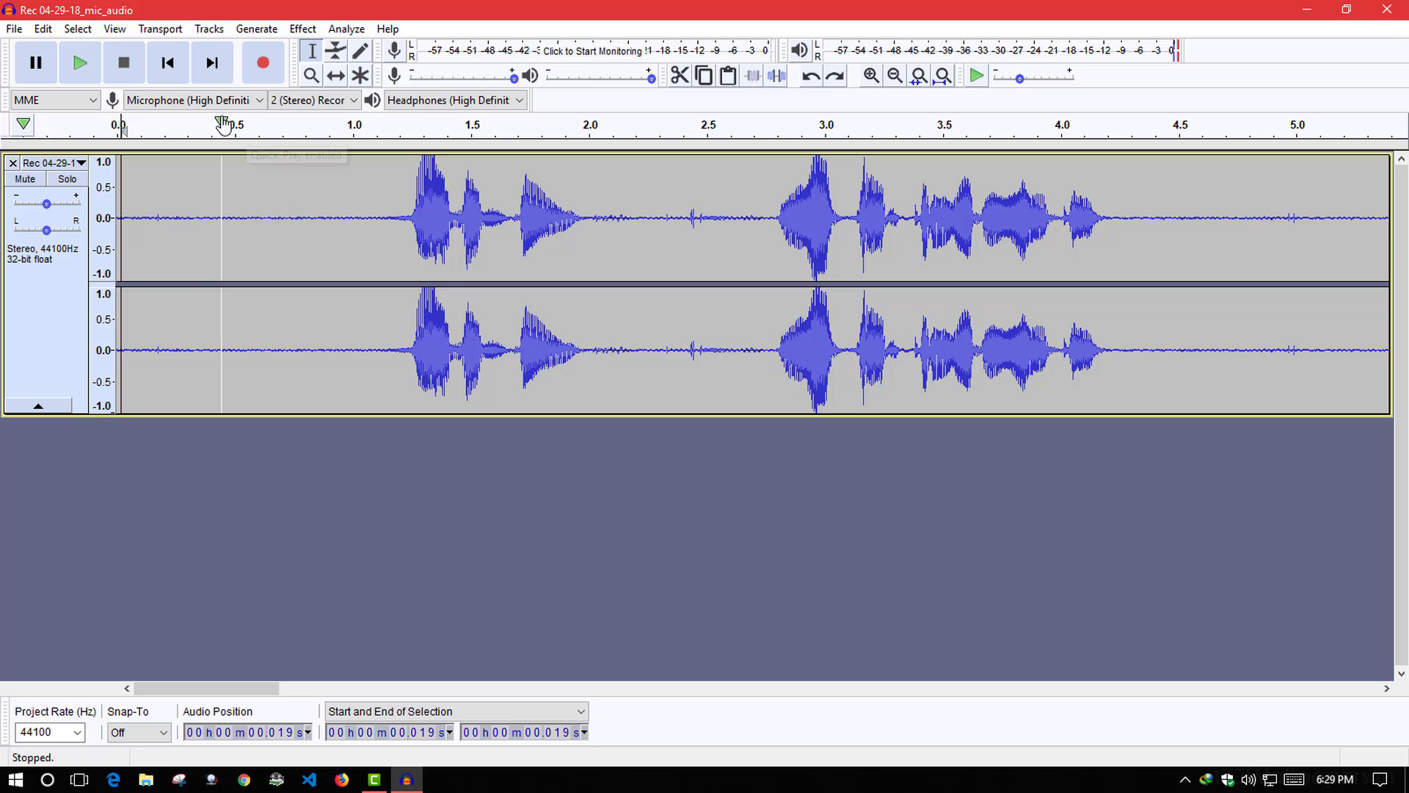
Step: Export the cleaned track to the Desktop as a 16-bit PCM WAV file named "new audio", keeping the default metadata
left_click(13, 29)
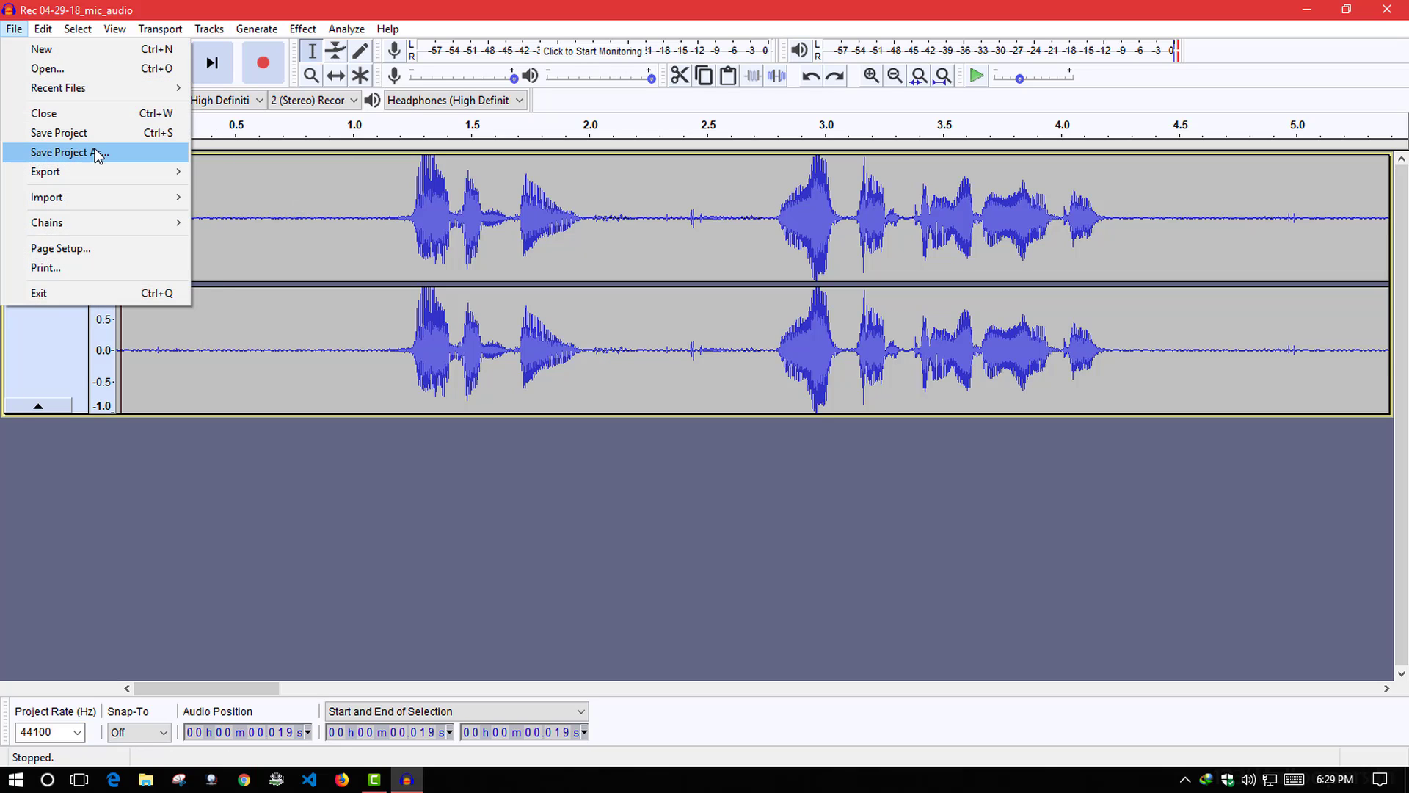
mouse_move(79, 179)
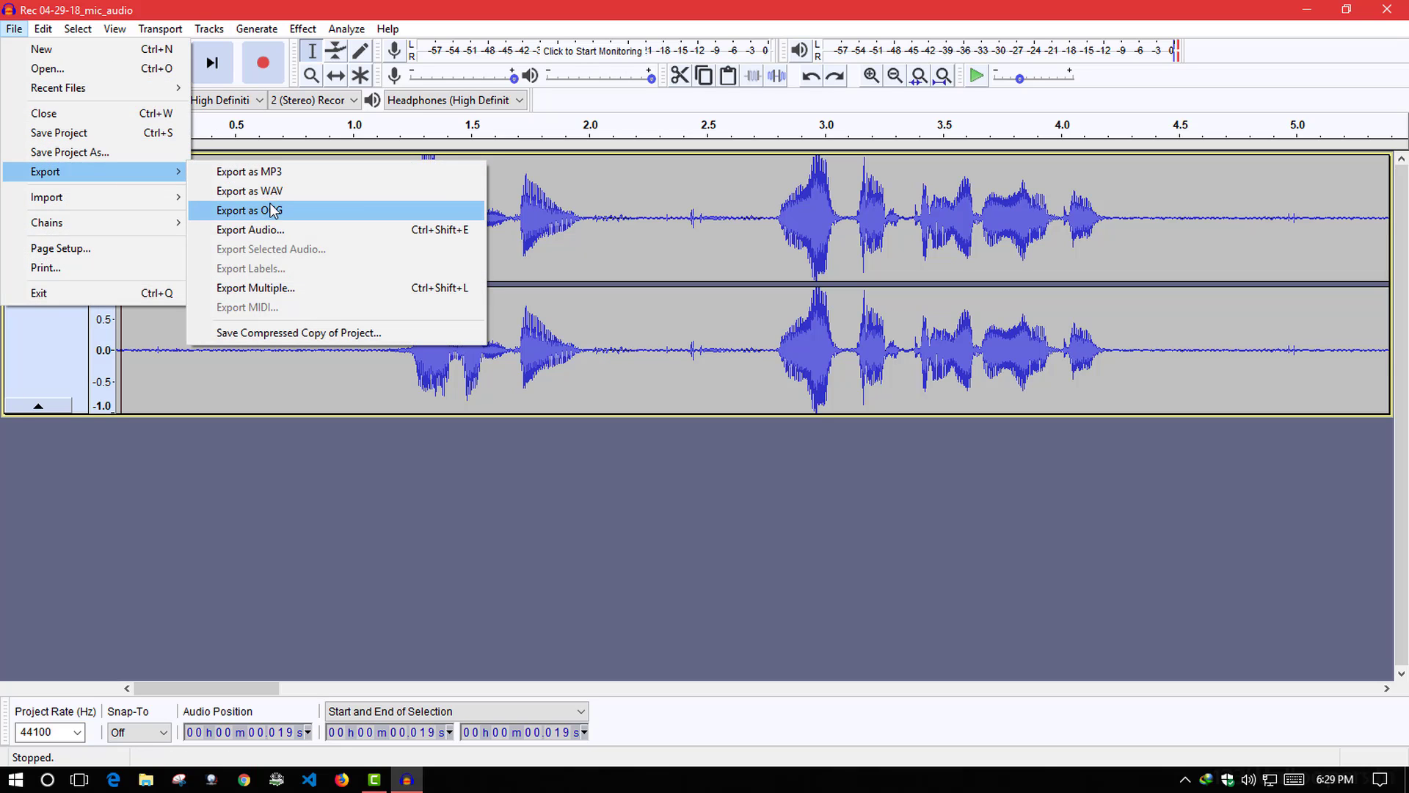
left_click(265, 192)
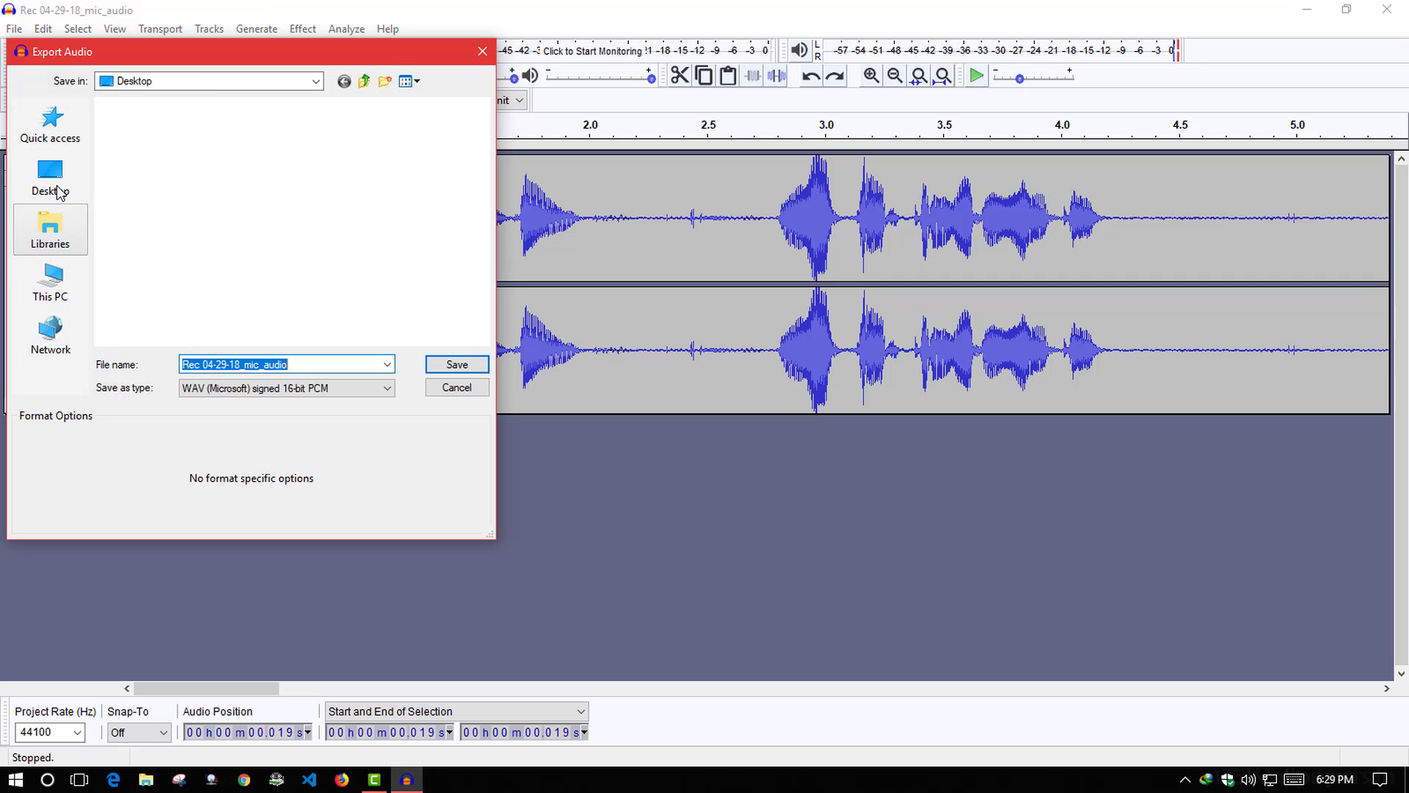
left_click(54, 183)
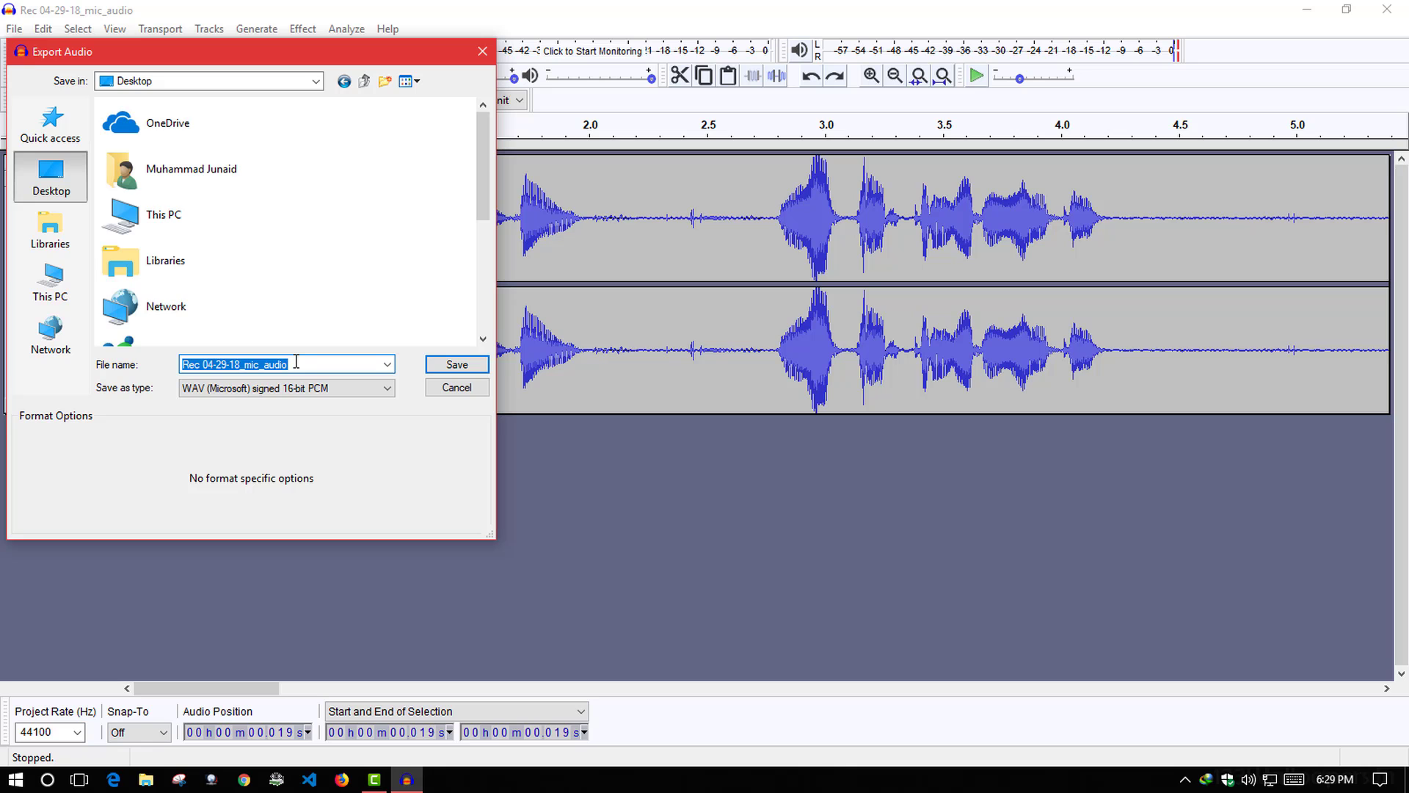
type("new")
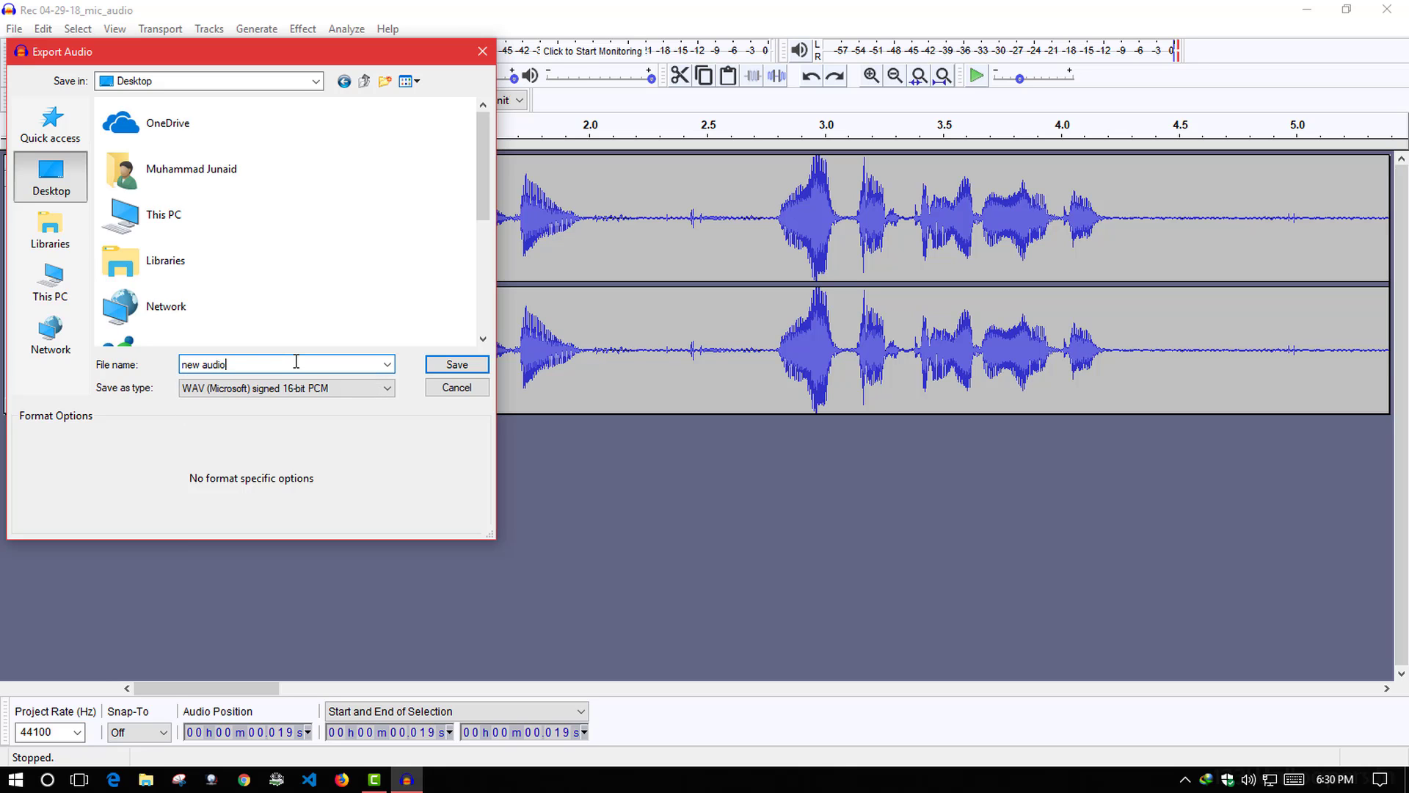
type(" audio")
key("Return")
left_click(517, 461)
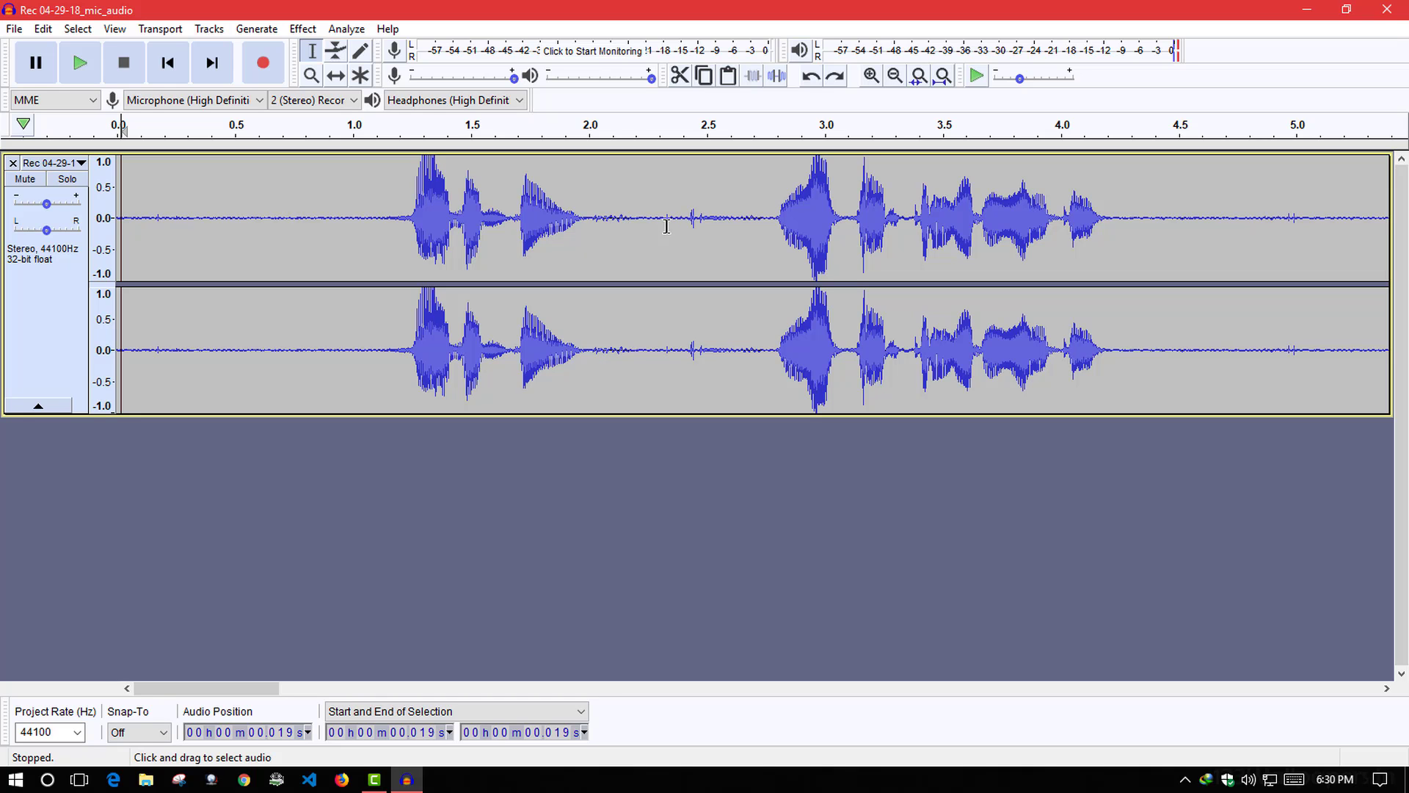
Step: Play the original mic audio recording and the "new audio" file from the desktop to compare their background noise
left_click(1307, 9)
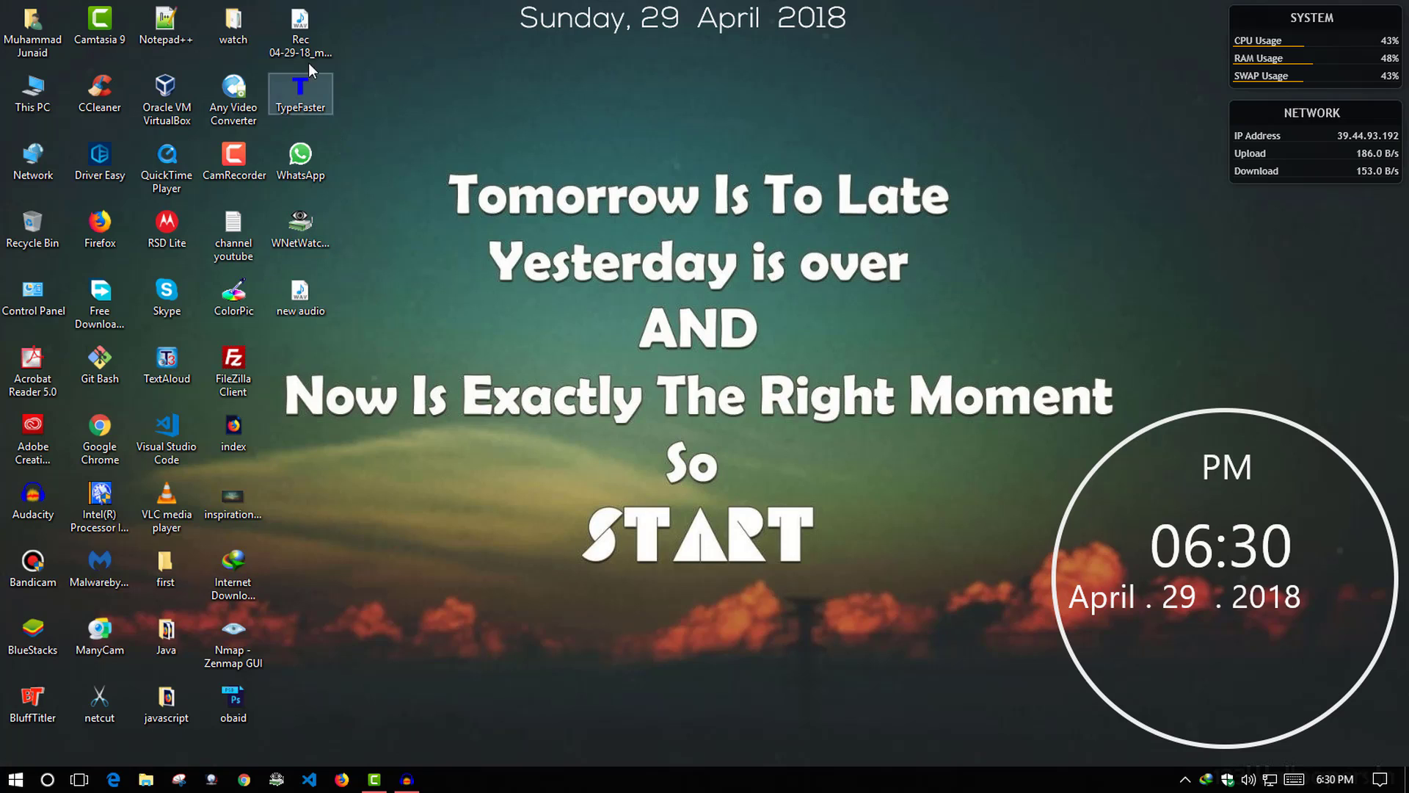
left_click(302, 36)
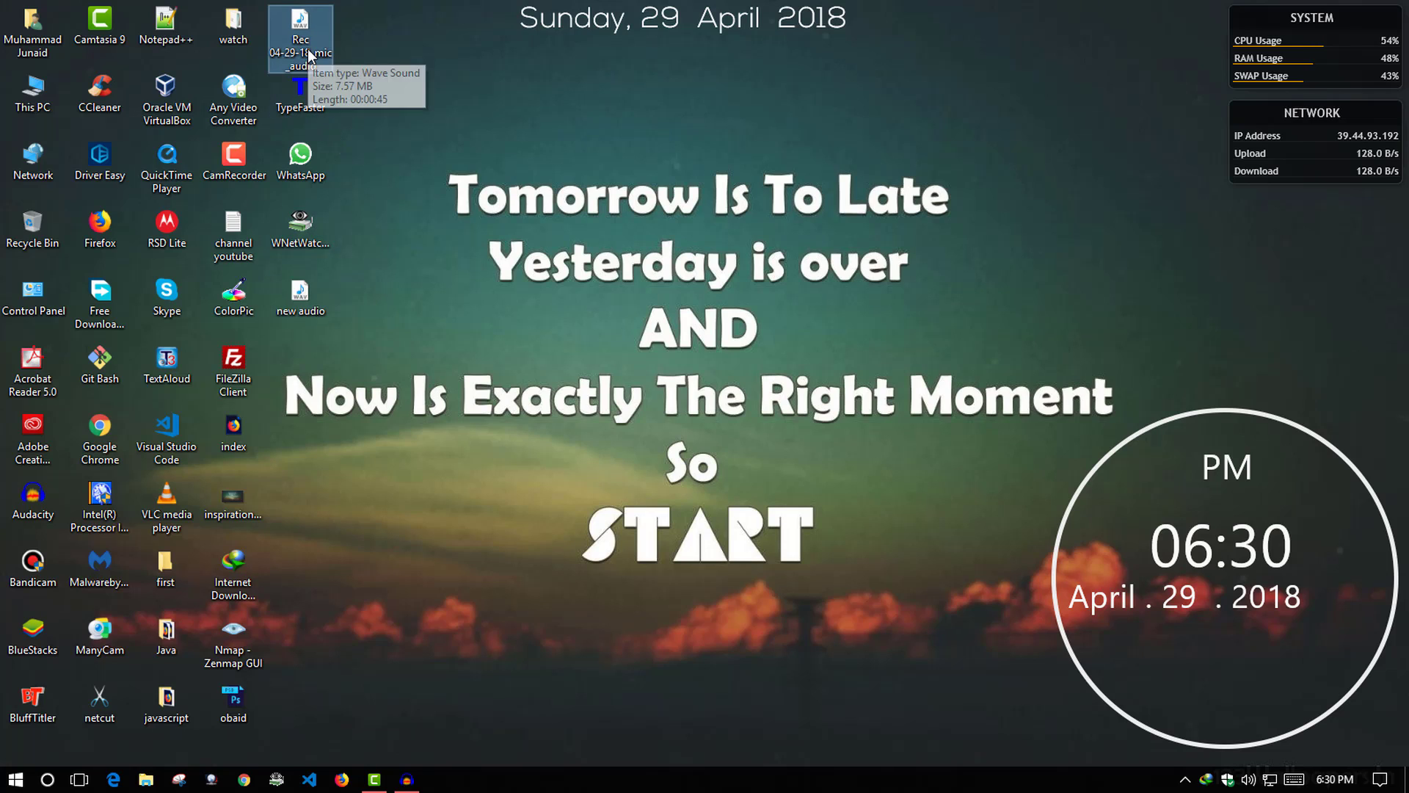
double_click(309, 55)
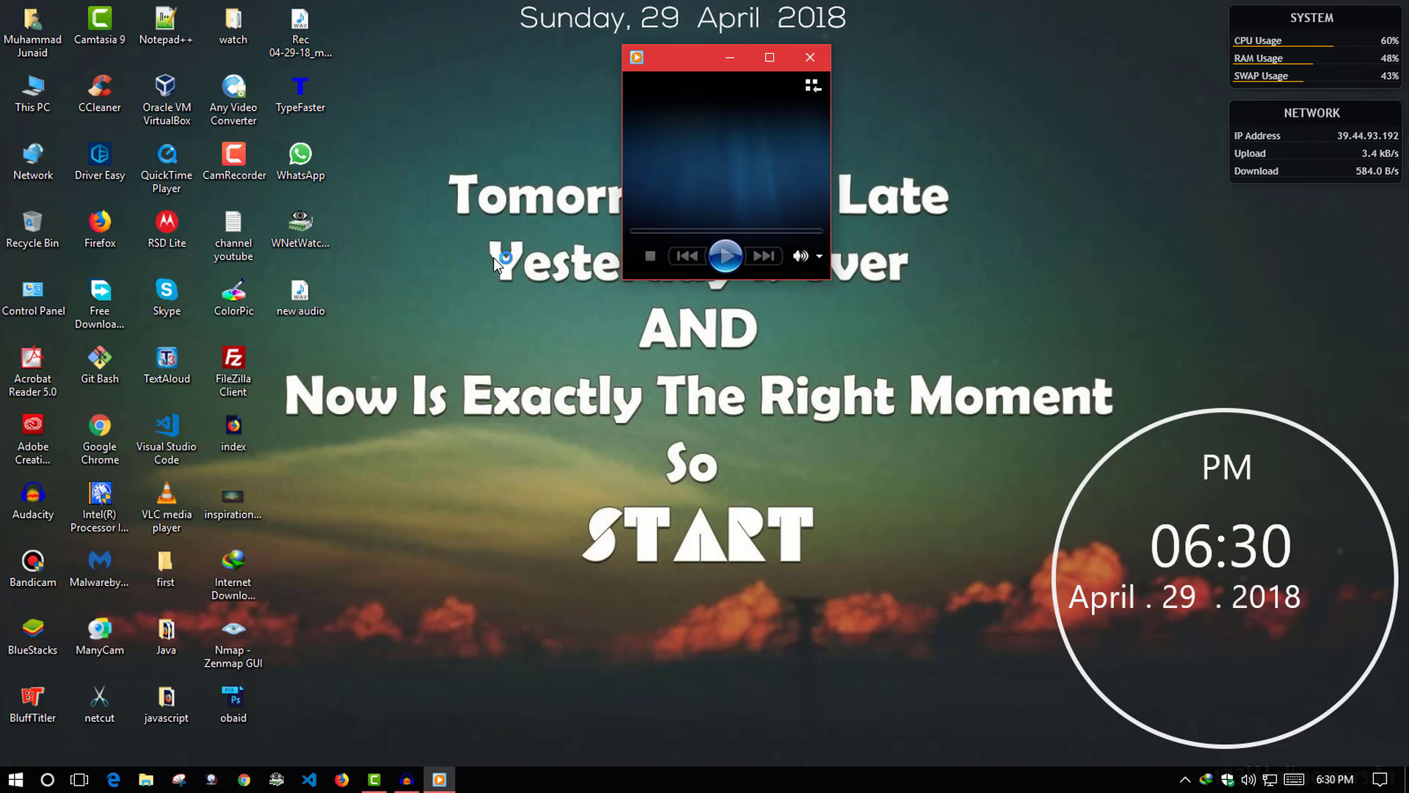
left_click(818, 57)
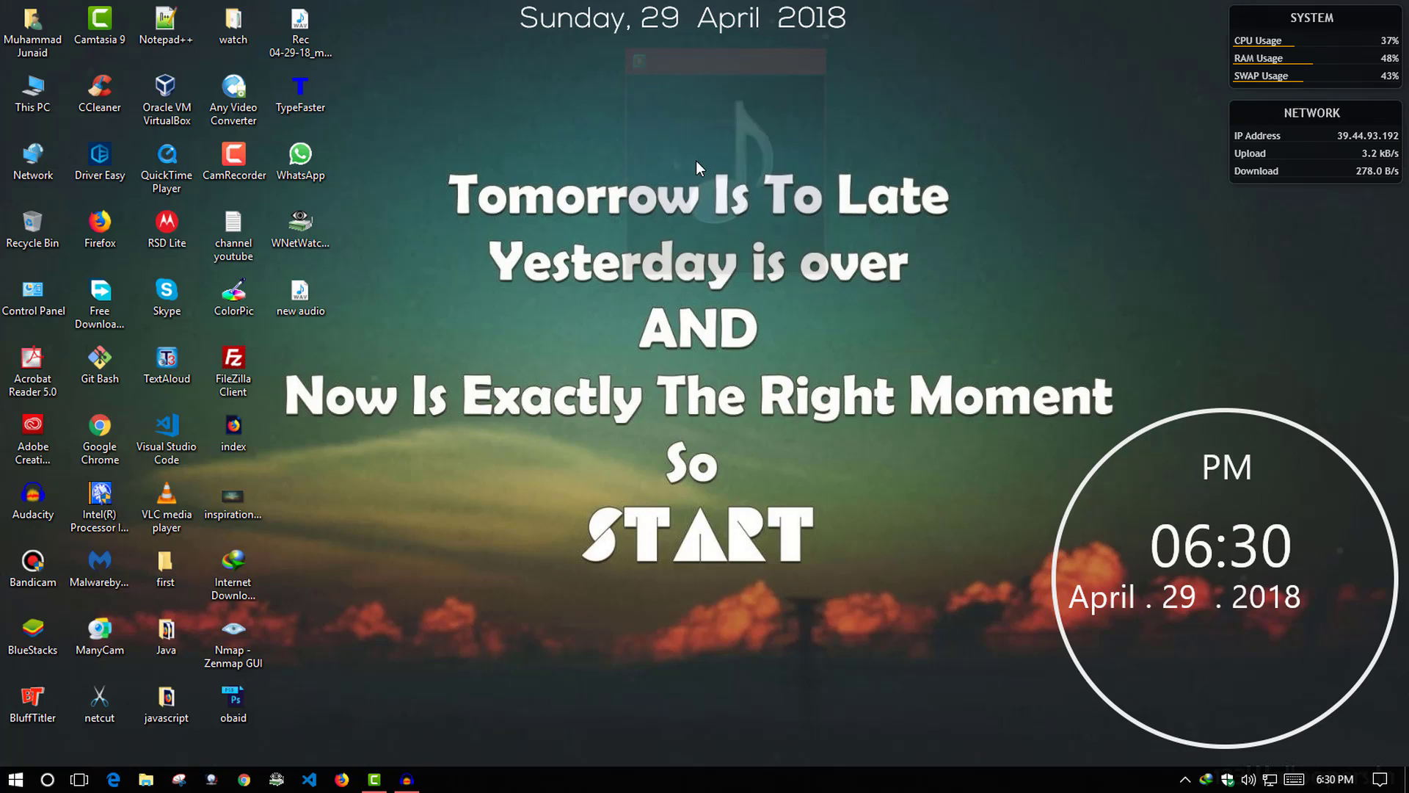
double_click(309, 312)
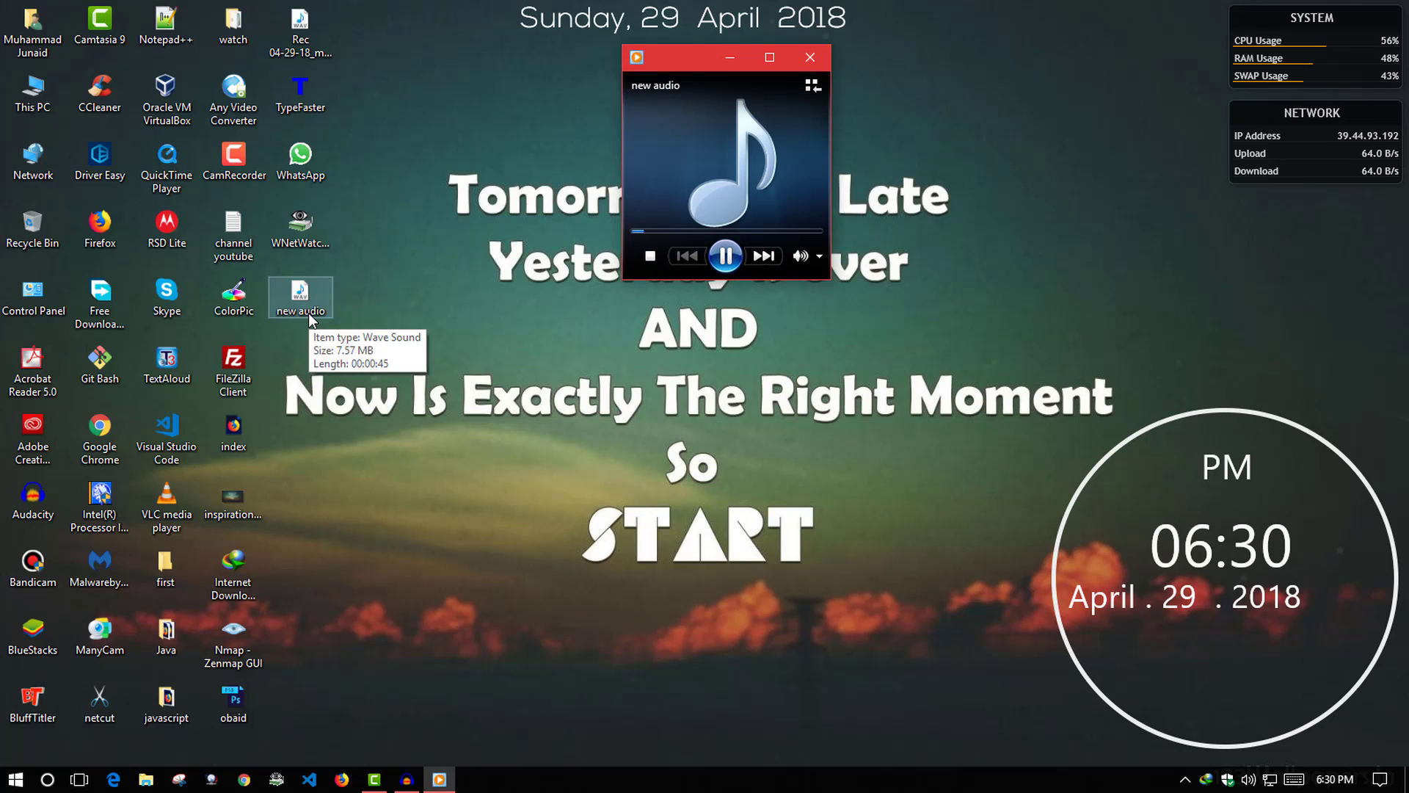
left_click(810, 56)
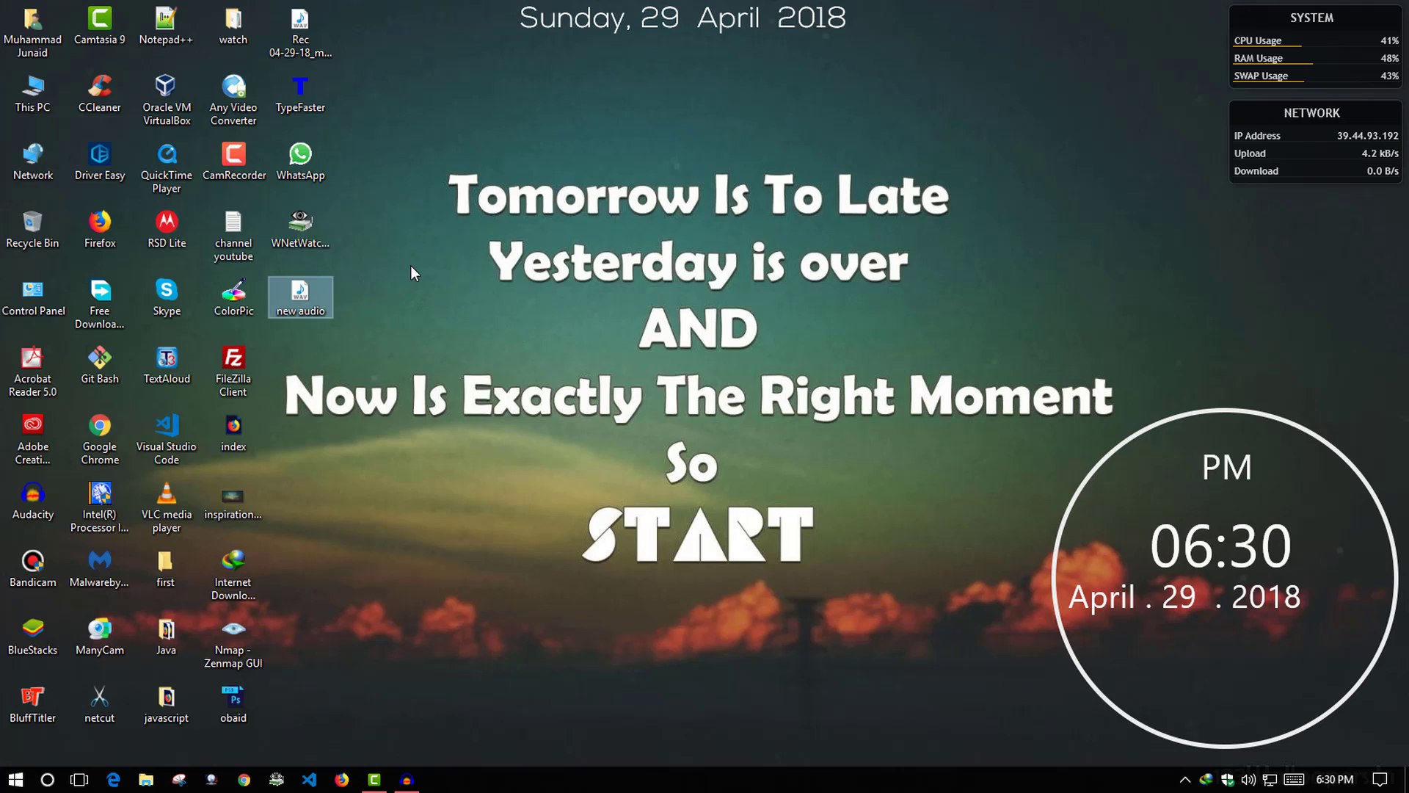
left_click_drag(351, 315, 266, 323)
left_click_drag(377, 279, 304, 318)
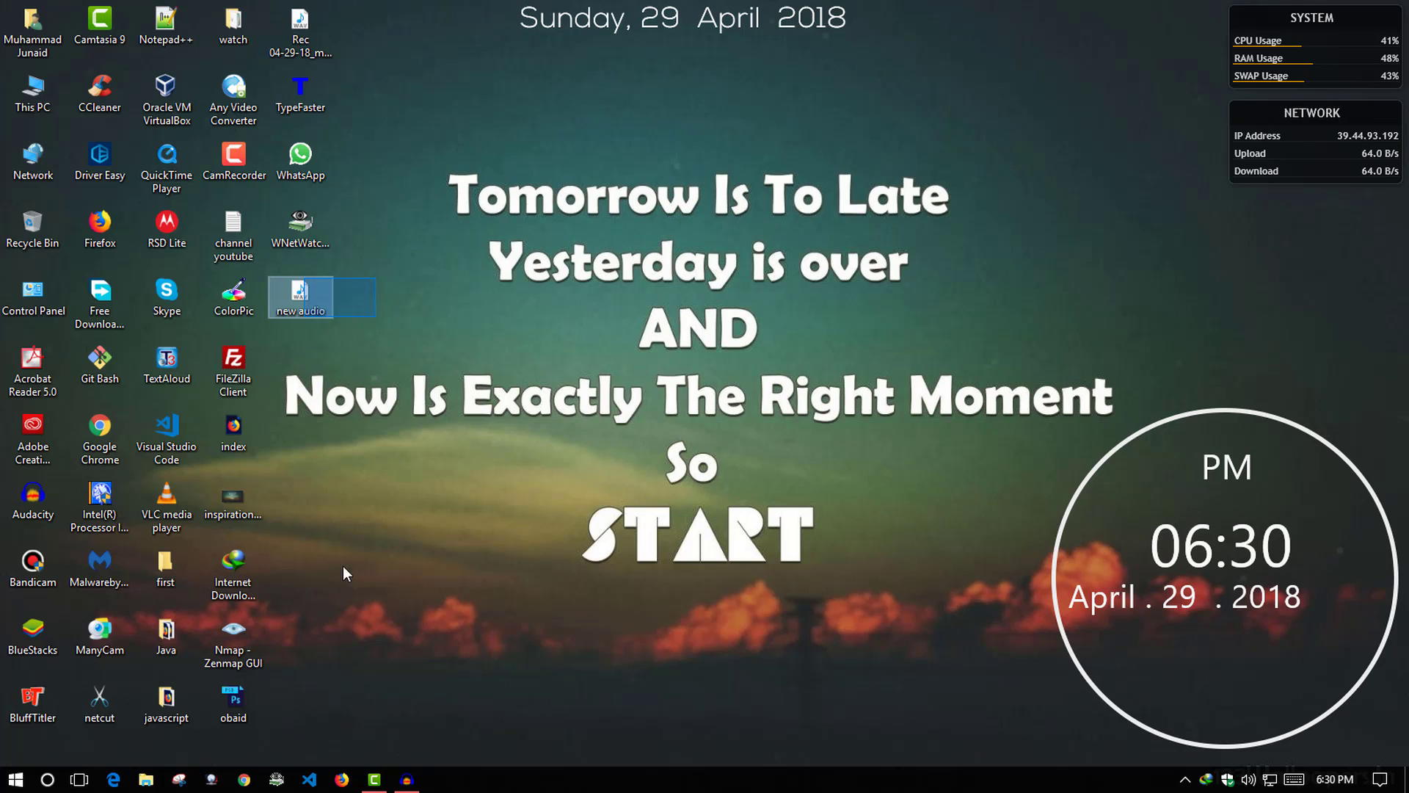
Step: Switch to Camtasia and delete the Rec 04-29-18 (Audio) clip from Track 2
left_click(374, 780)
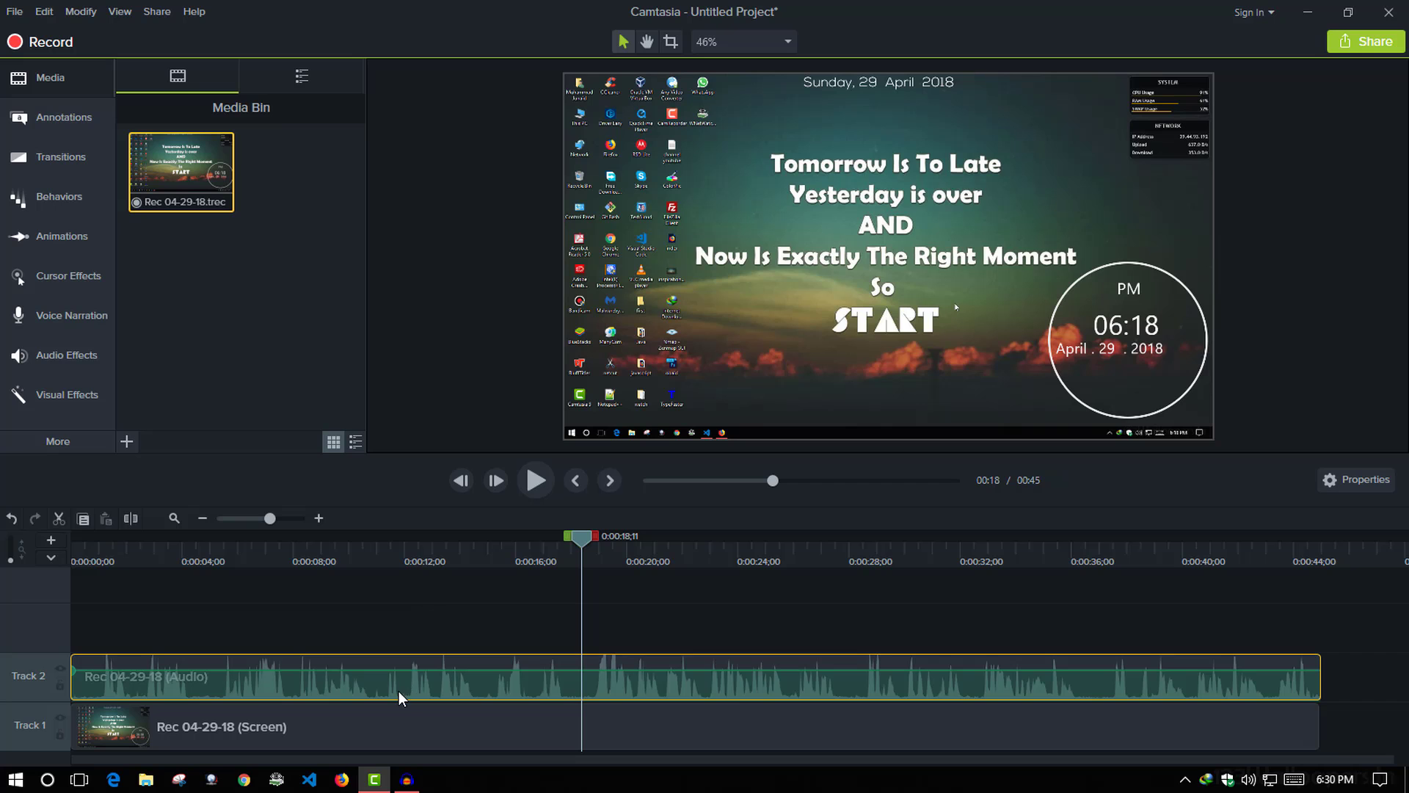
key("Delete")
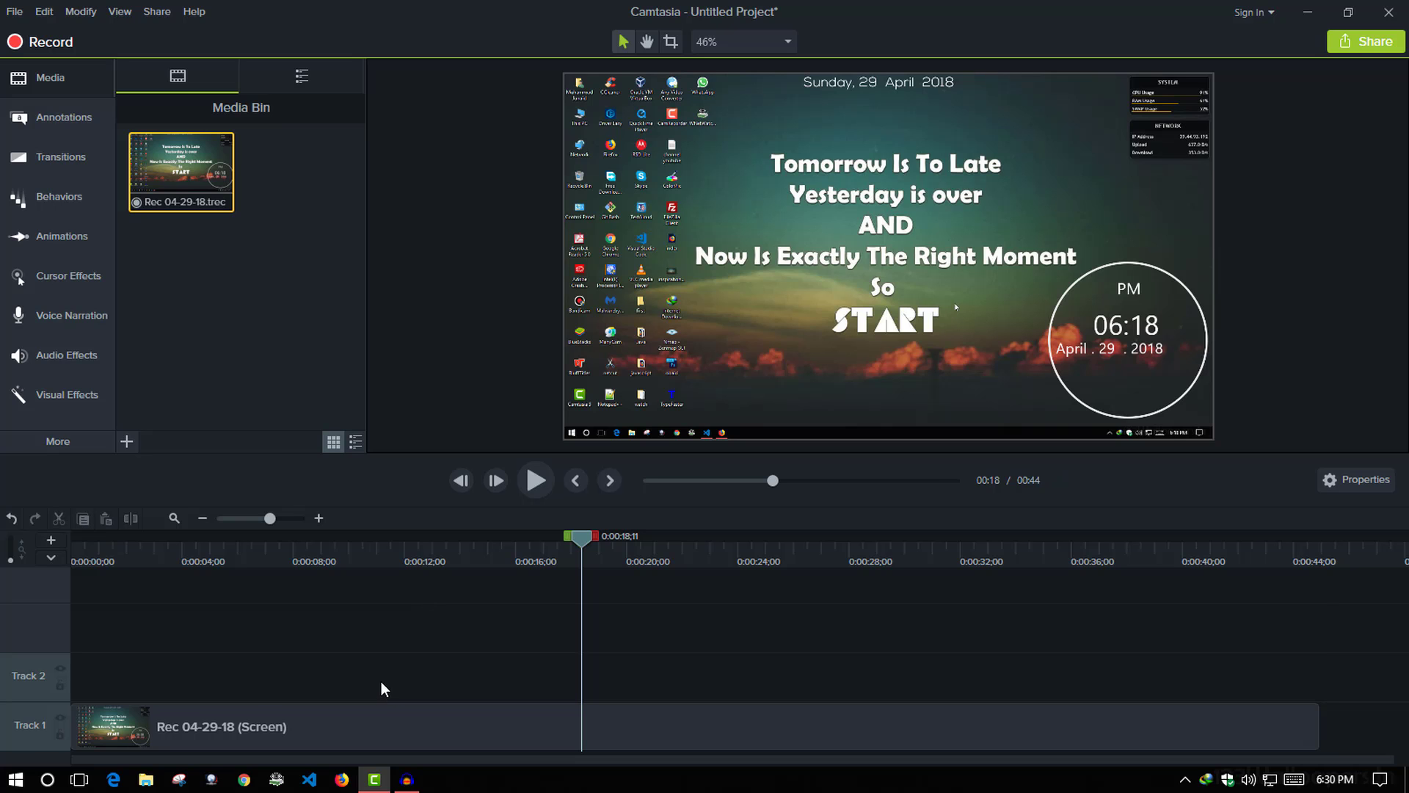
Step: Shrink and move the Camtasia window to uncover the desktop, and import the "new audio" file into the Media Bin
double_click(803, 8)
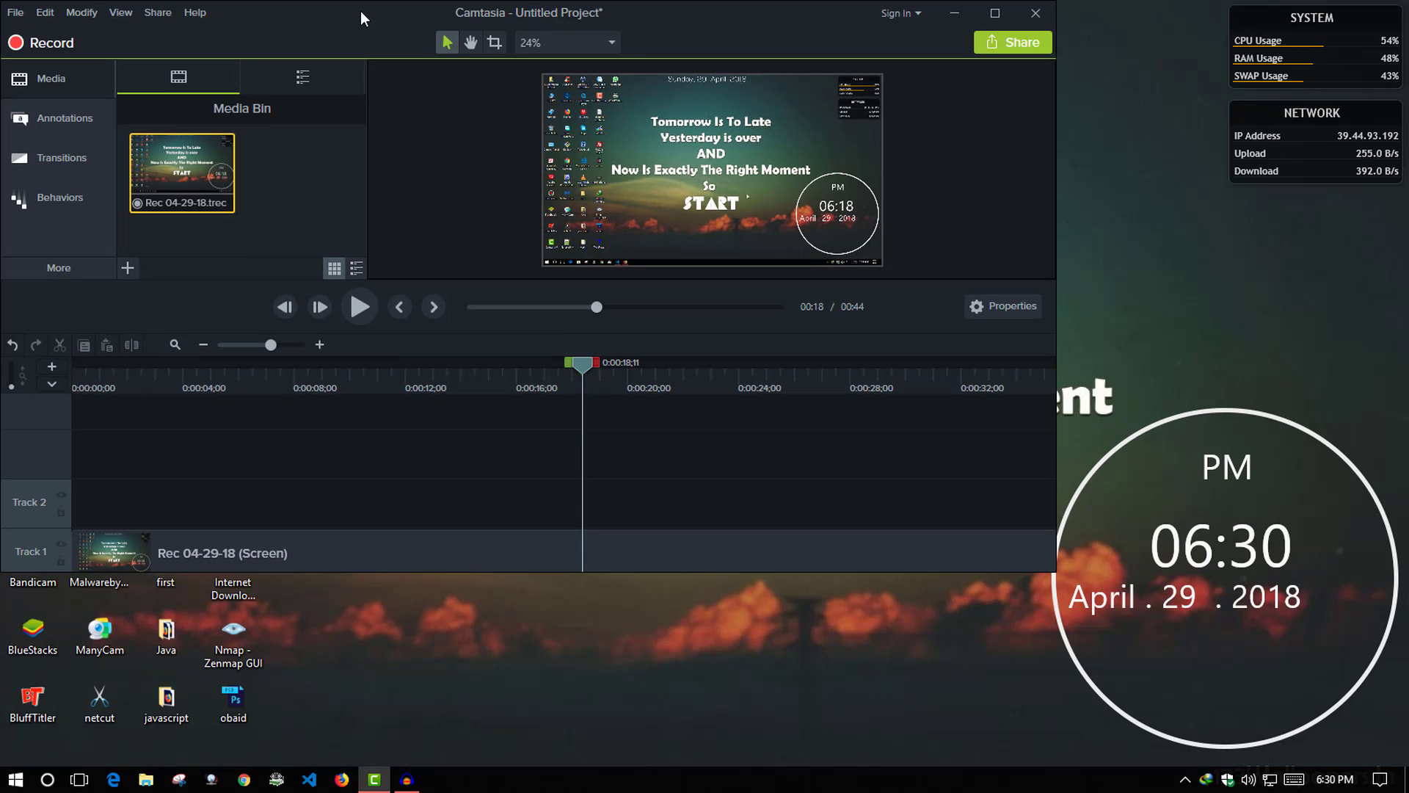
left_click_drag(359, 11, 804, 77)
left_click_drag(300, 292, 721, 282)
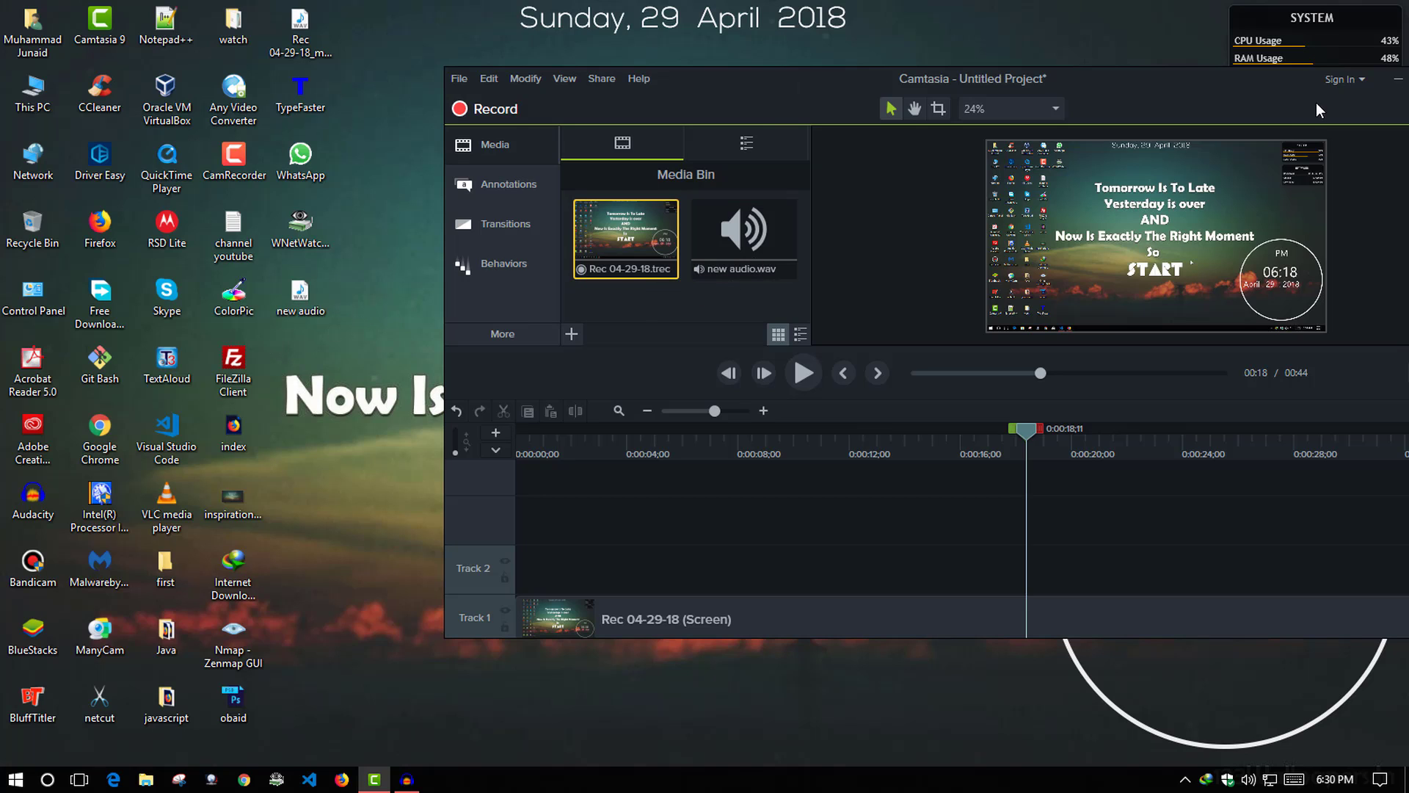
Step: Maximize the Camtasia window and place new audio.wav at the start of Track 2, aligned with the screen recording
left_click_drag(1337, 85, 1060, 96)
left_click_drag(1292, 113, 943, 122)
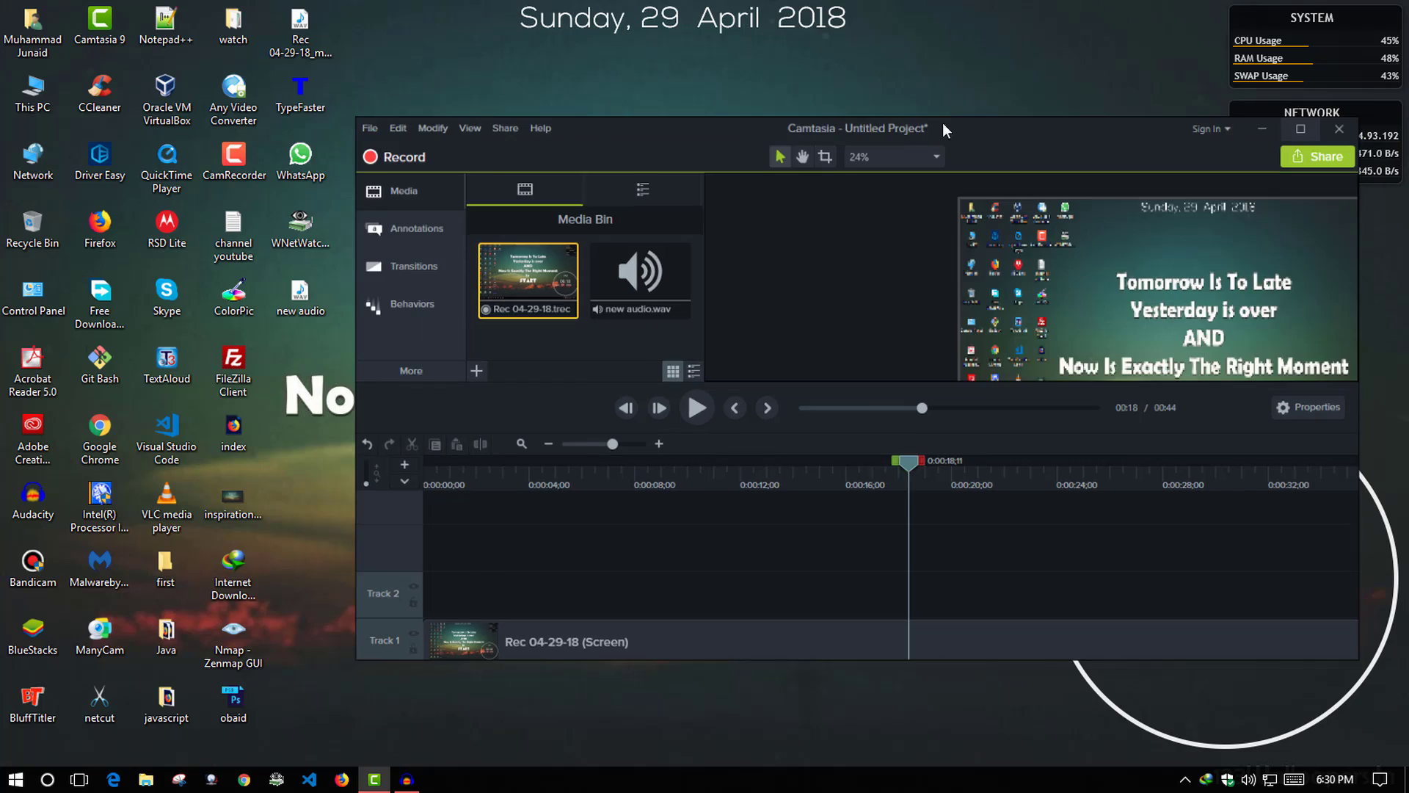
double_click(943, 125)
left_click_drag(308, 172, 117, 703)
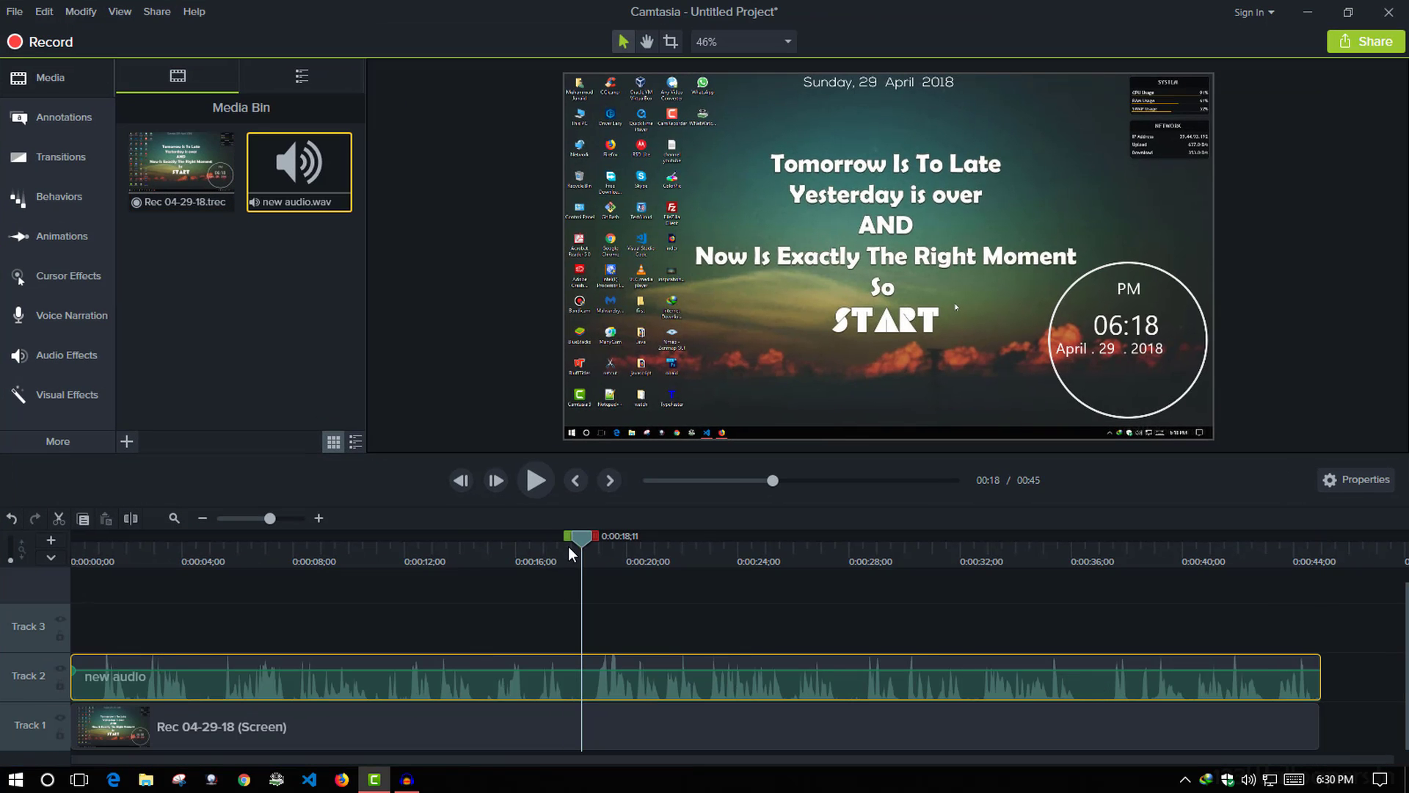
Step: Play the timeline from the beginning to about 17 s, pausing once at about 8 s, to check the cleaned audio, and minimize Camtasia
key("ctrl+Home")
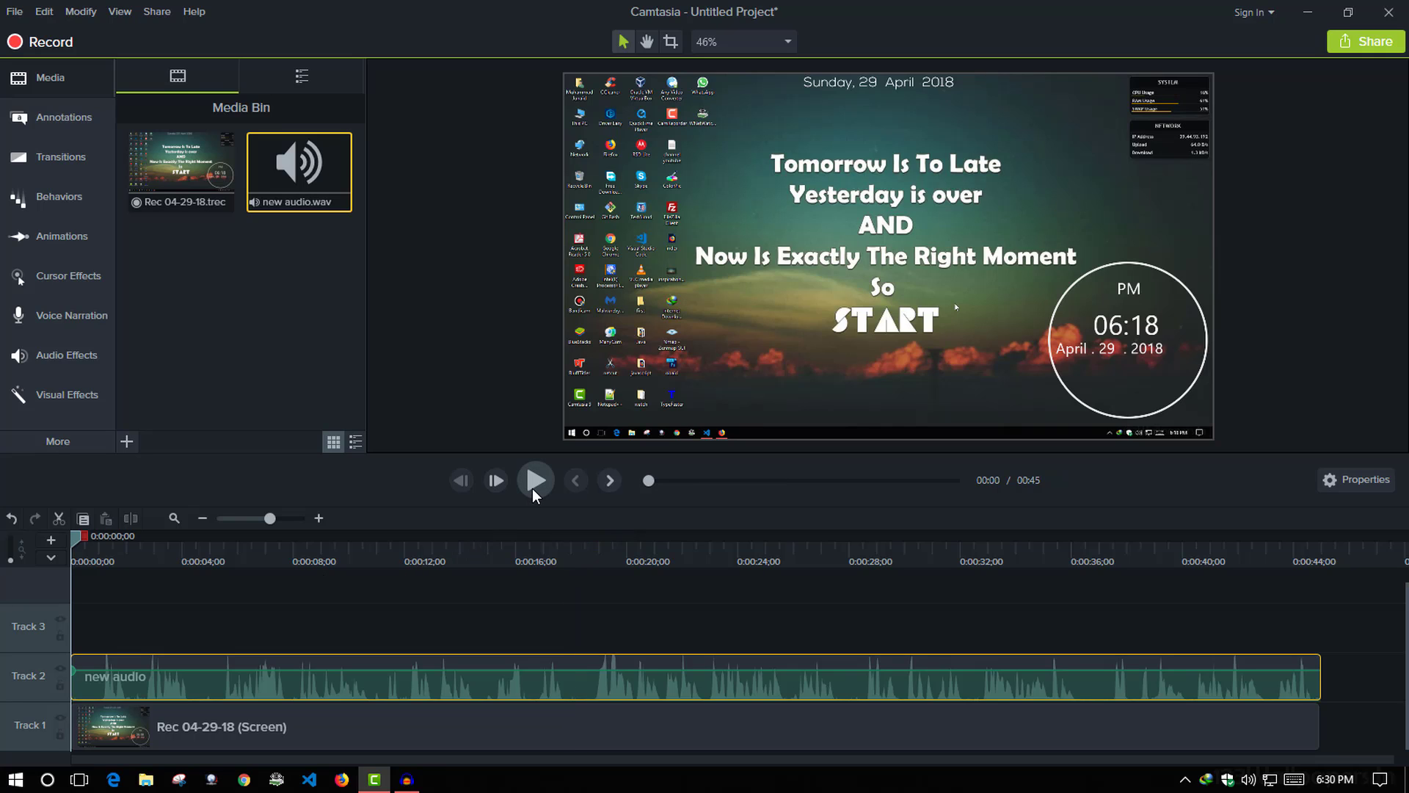
left_click(544, 486)
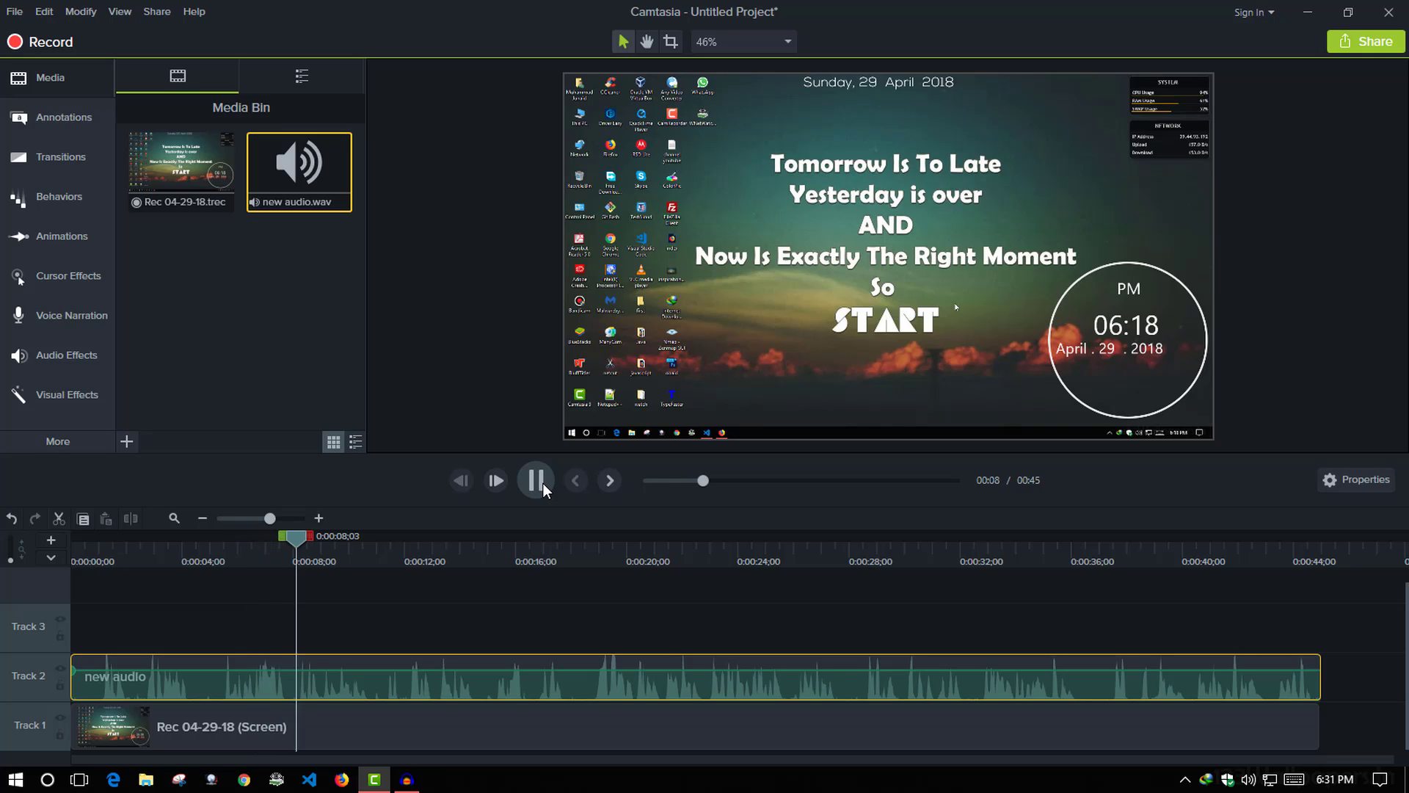
left_click(543, 490)
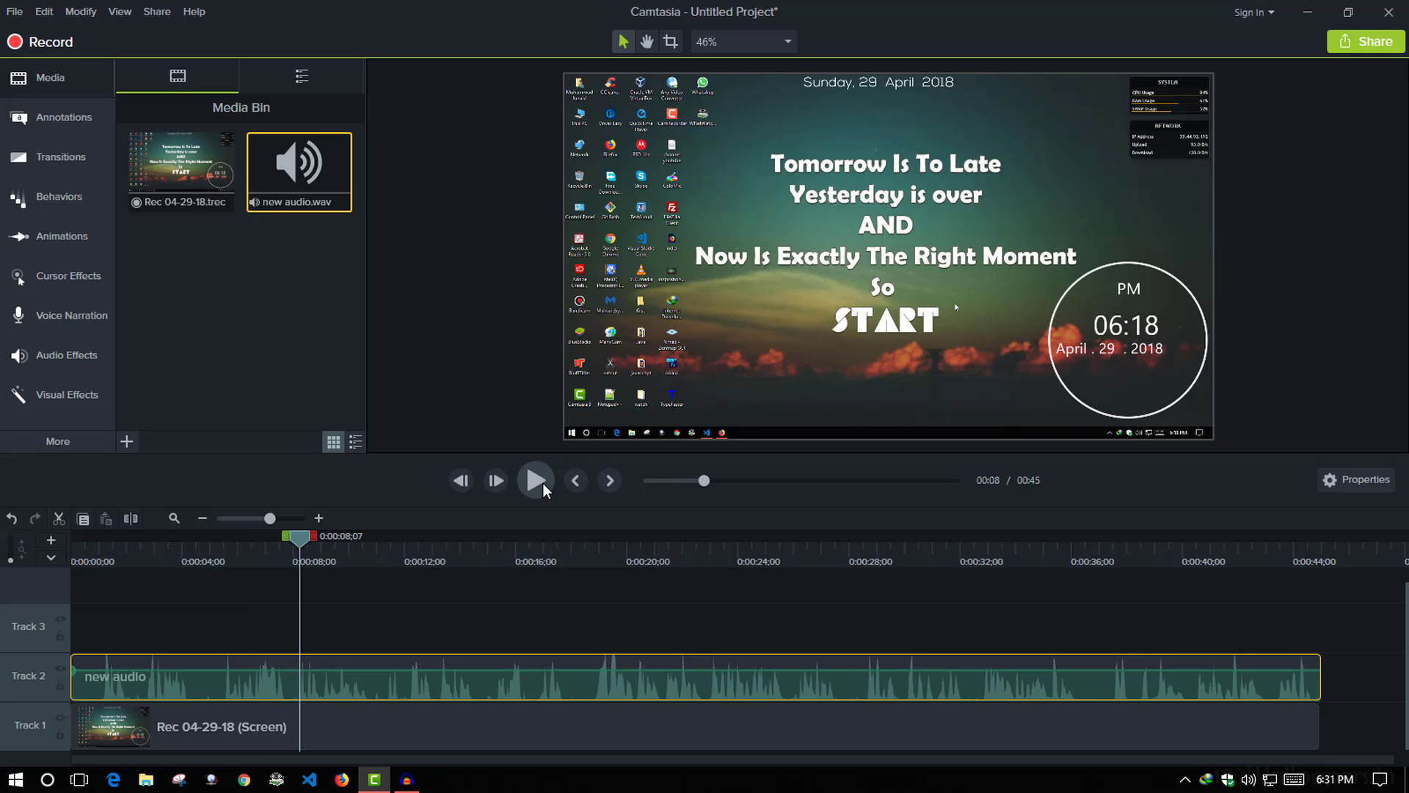
left_click(543, 490)
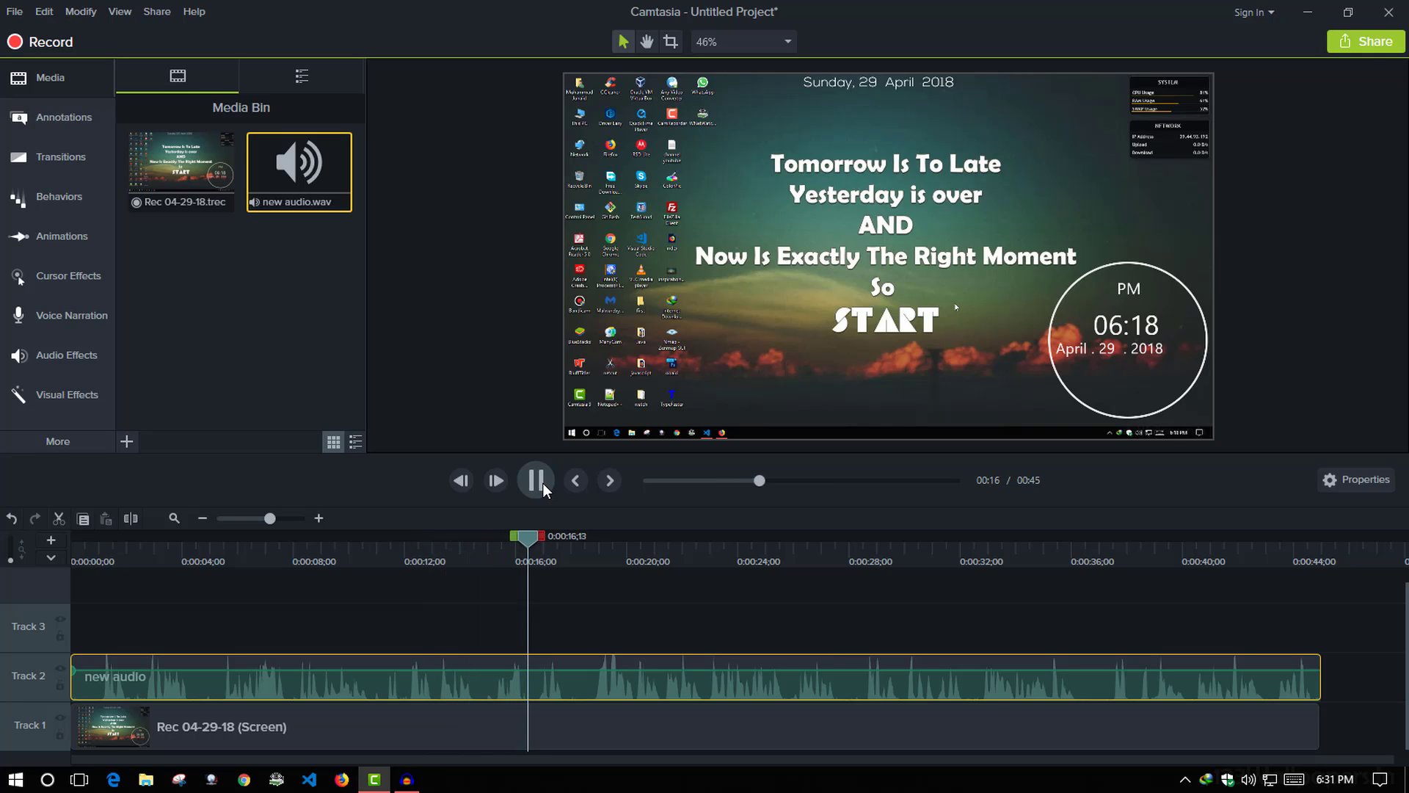
left_click(543, 488)
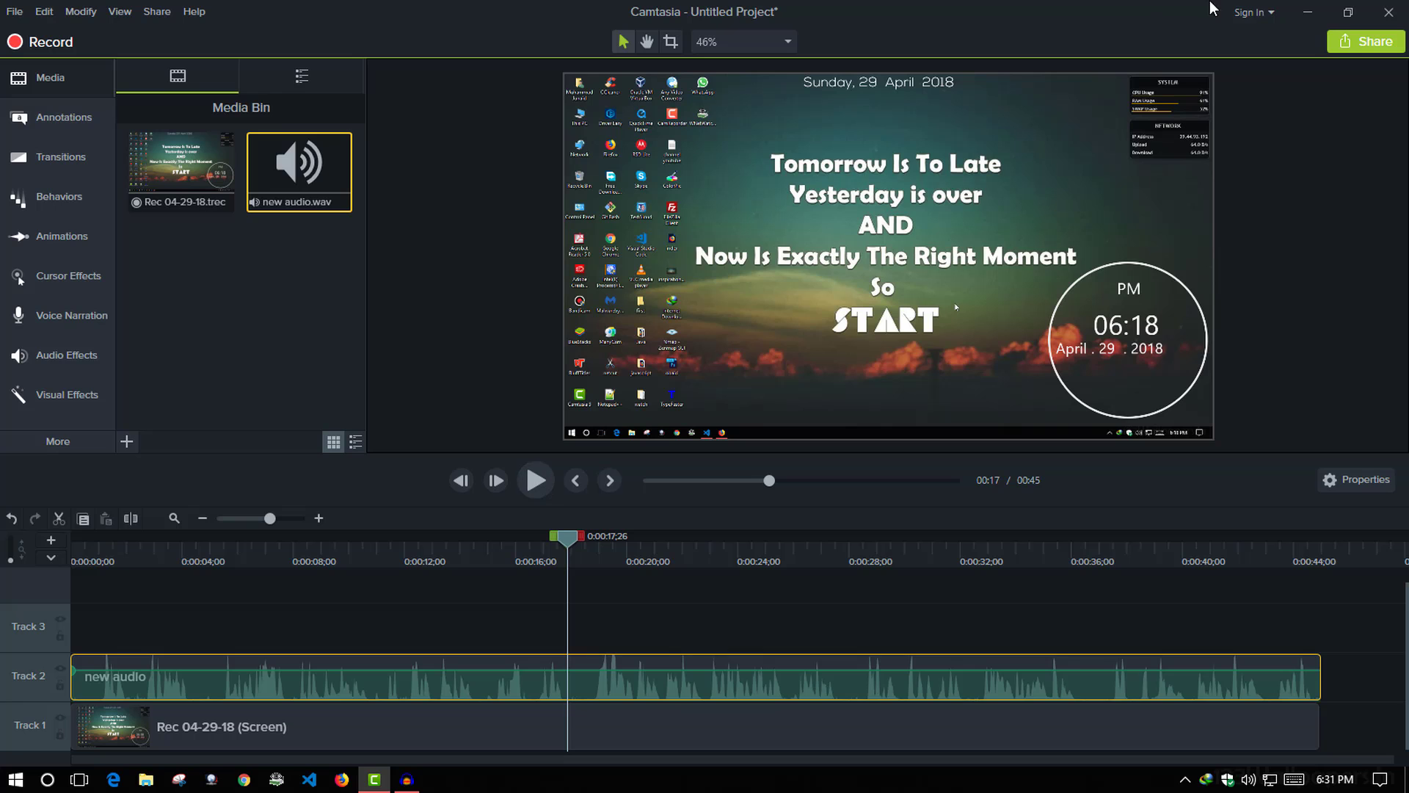
left_click(1308, 12)
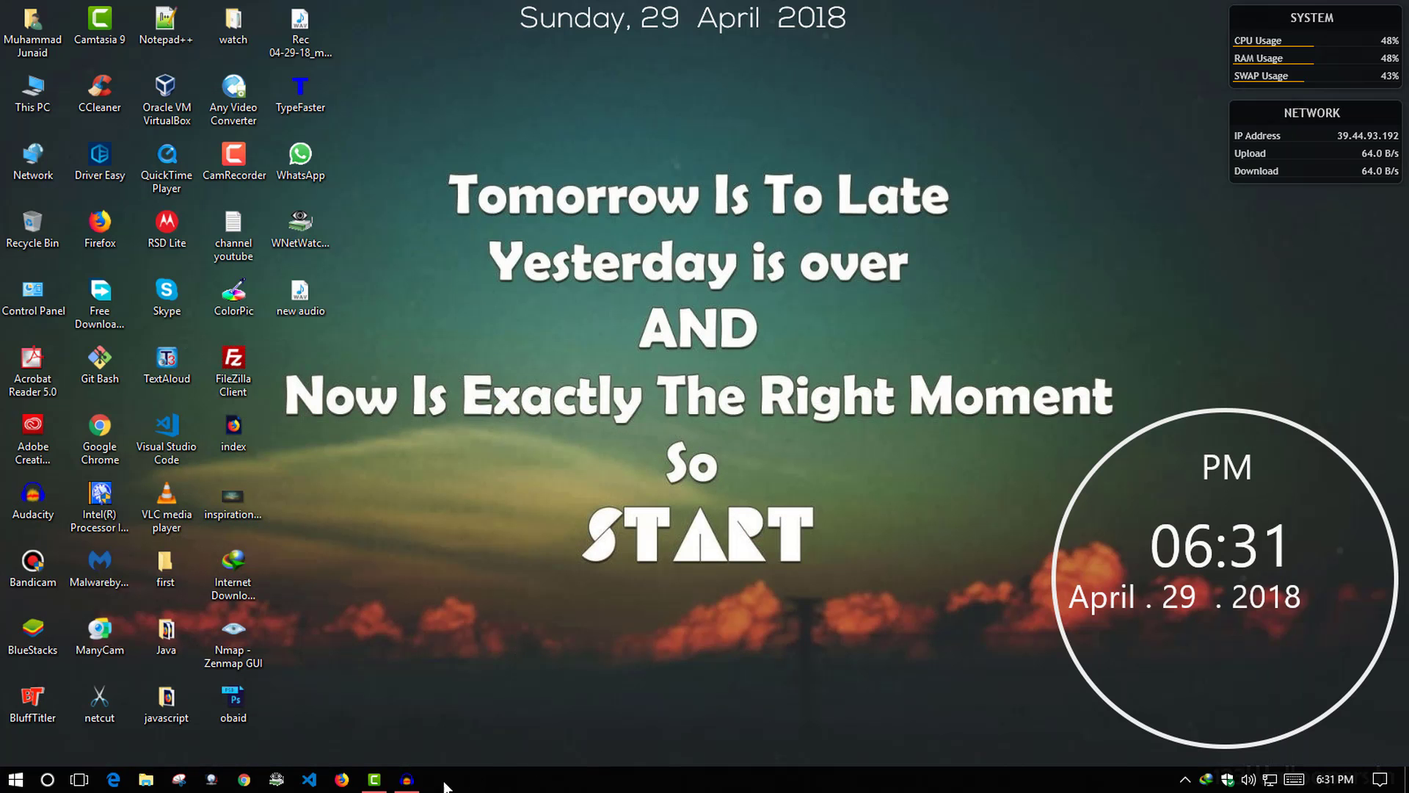
left_click(407, 780)
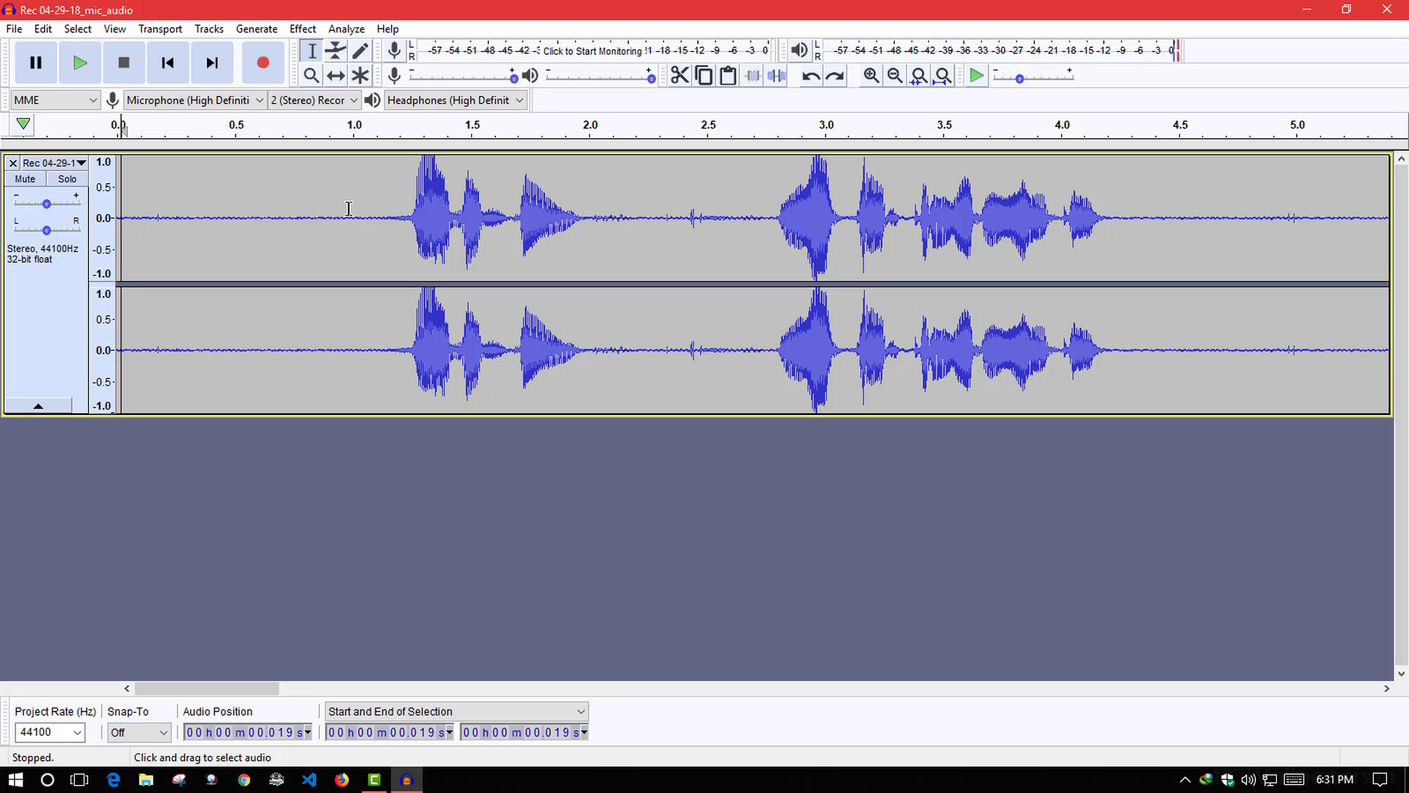
left_click_drag(348, 209, 315, 217)
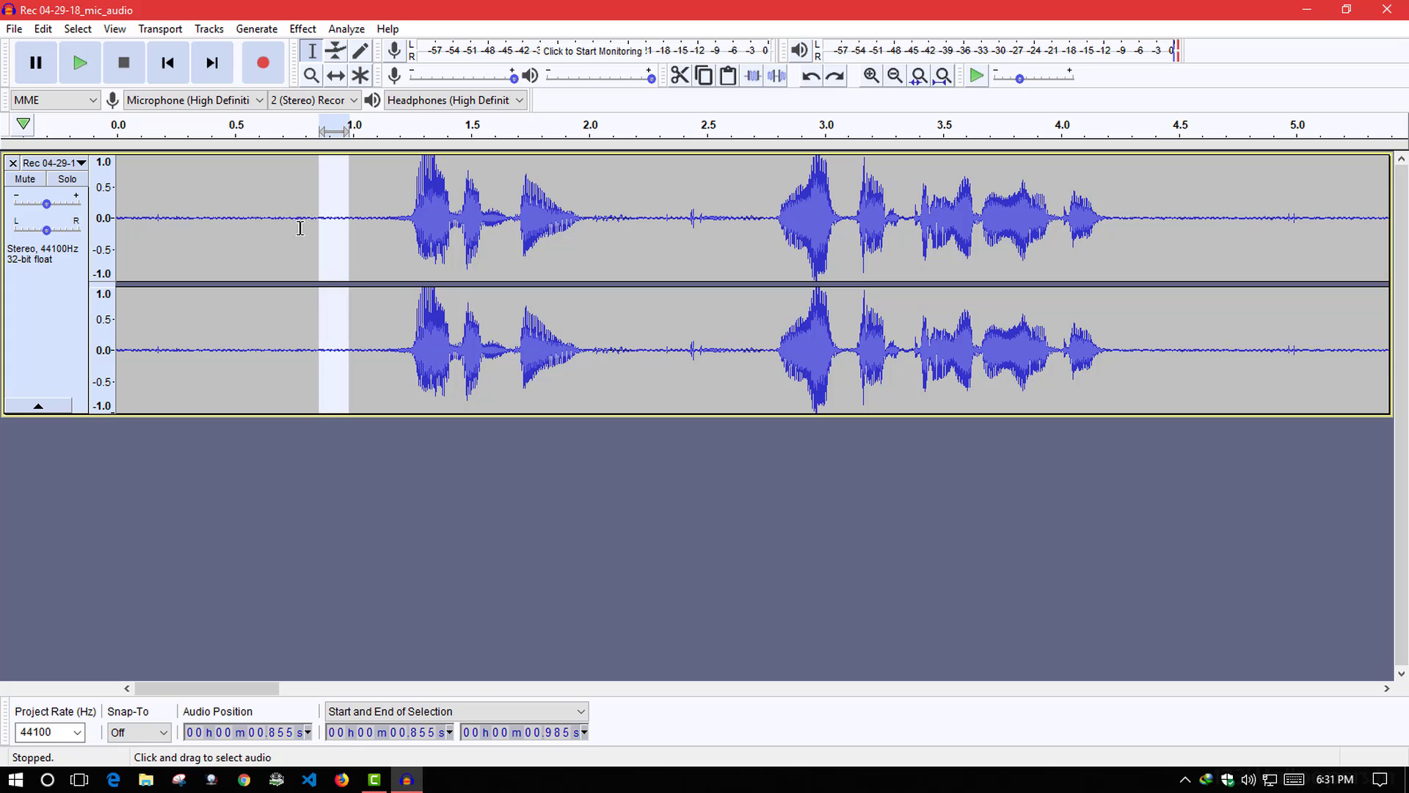
left_click(1306, 9)
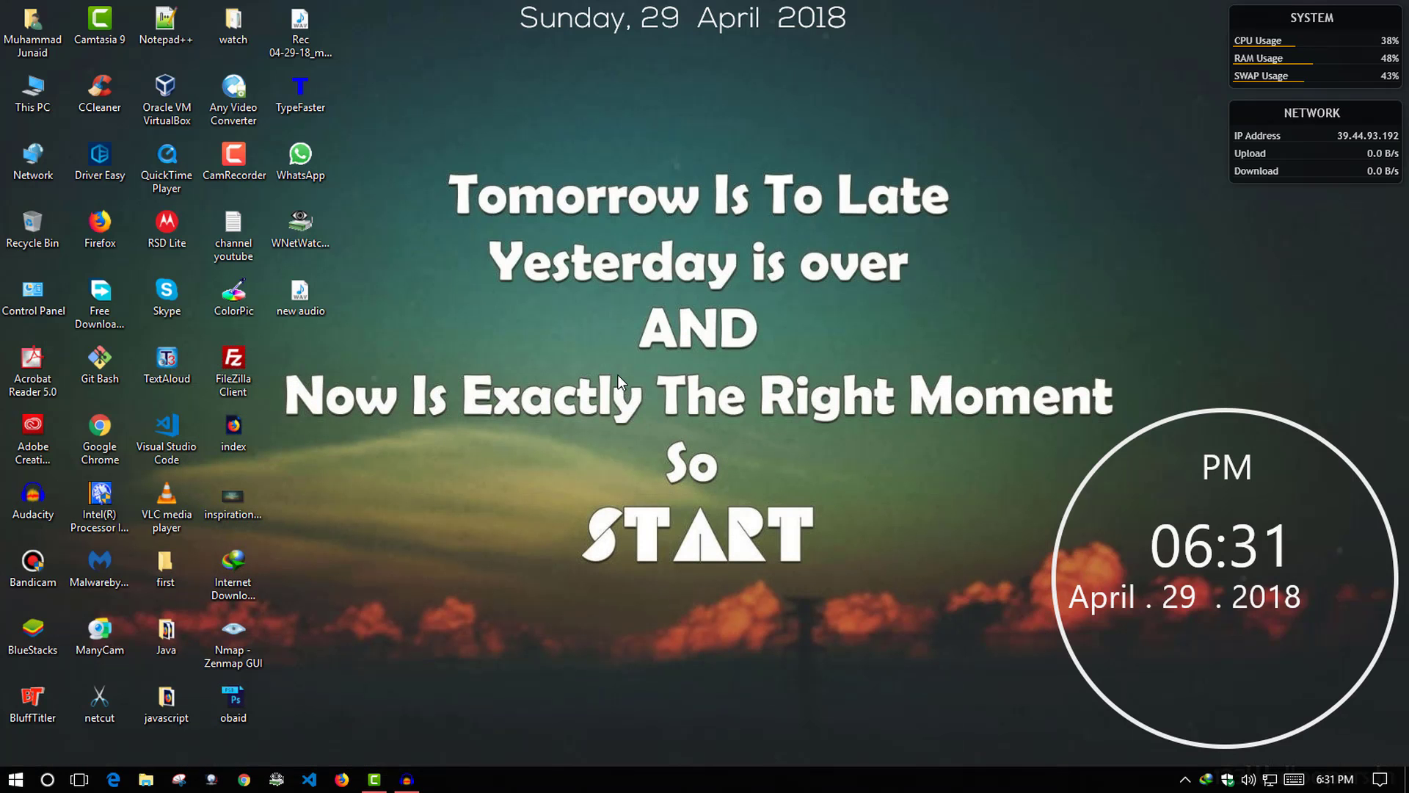